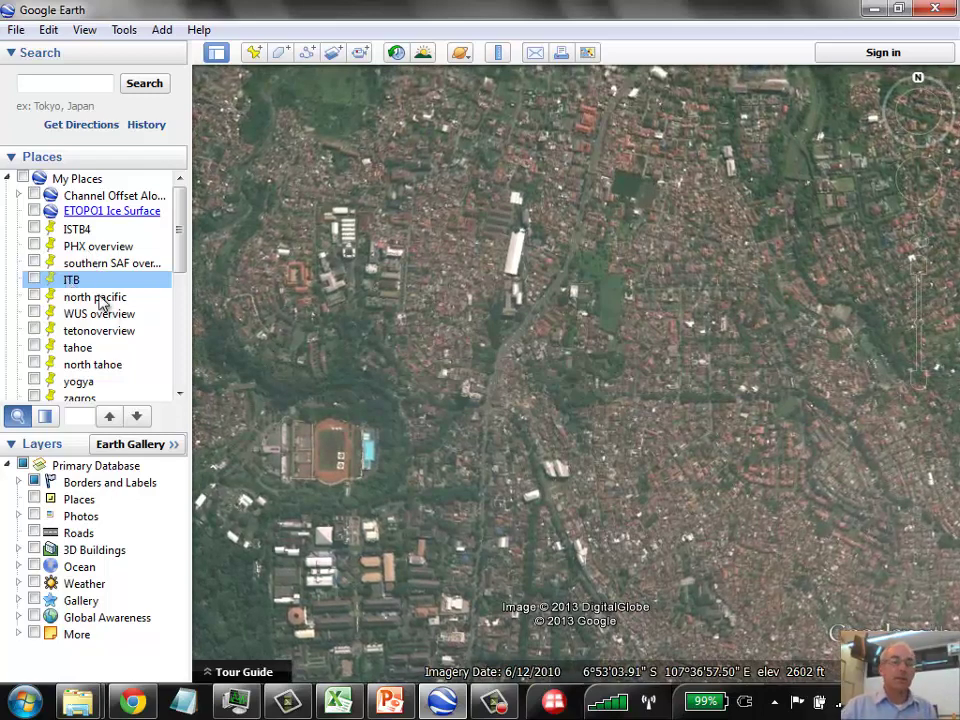
- Fly Google Earth to the saved 'north pacific' placemark view in My Places
double_click(95, 297)
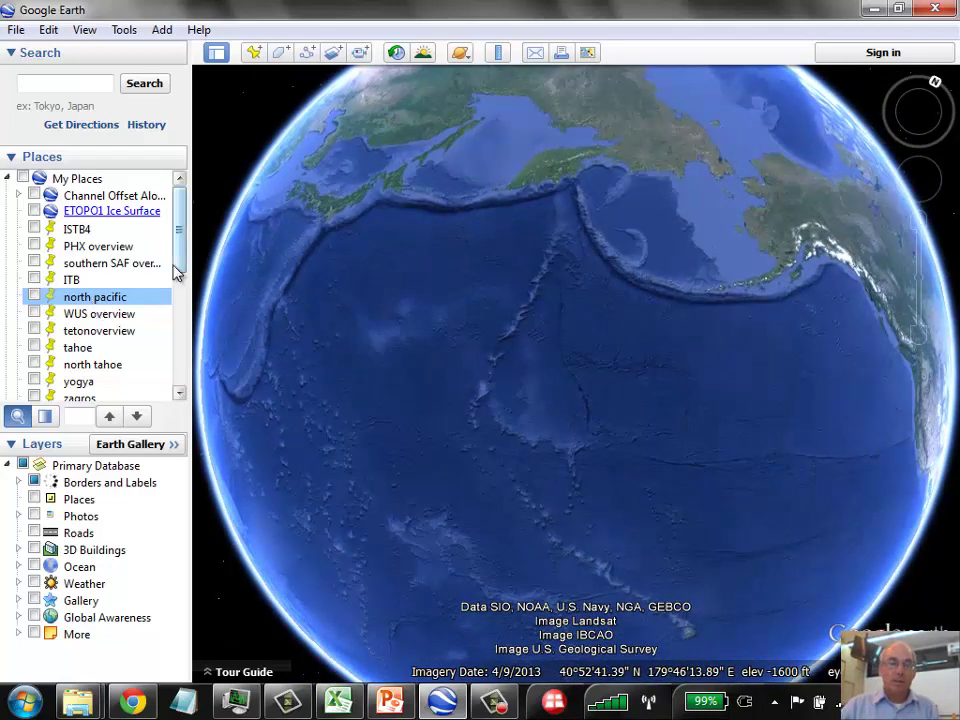
left_click_drag(183, 263, 180, 370)
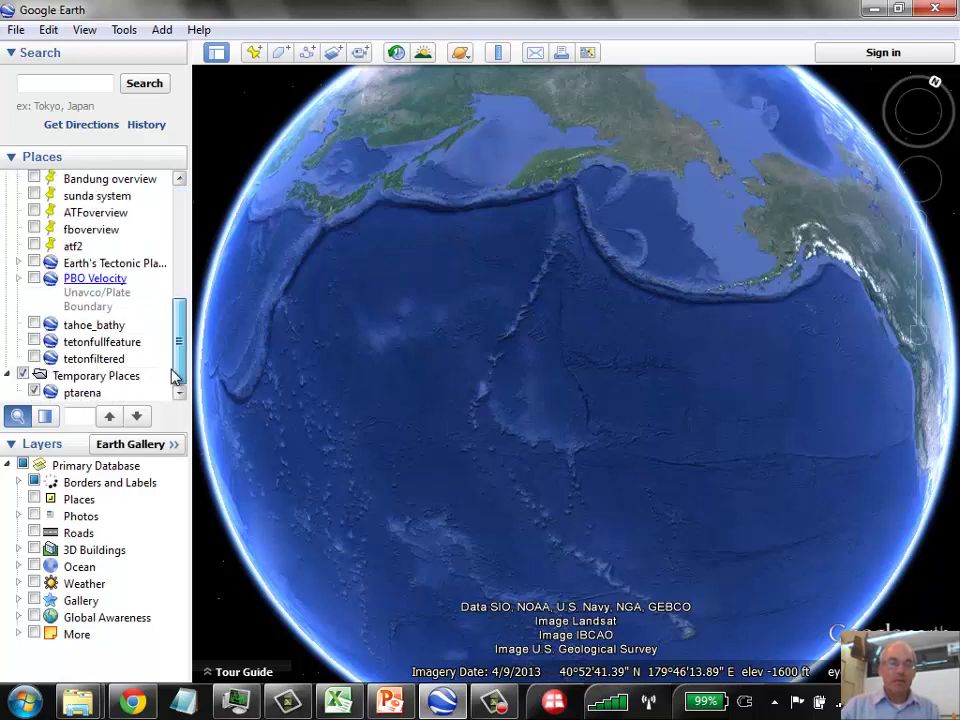
- Fly to the ptarena overlay, view it top-down, and toggle it off and on against imagery
double_click(82, 393)
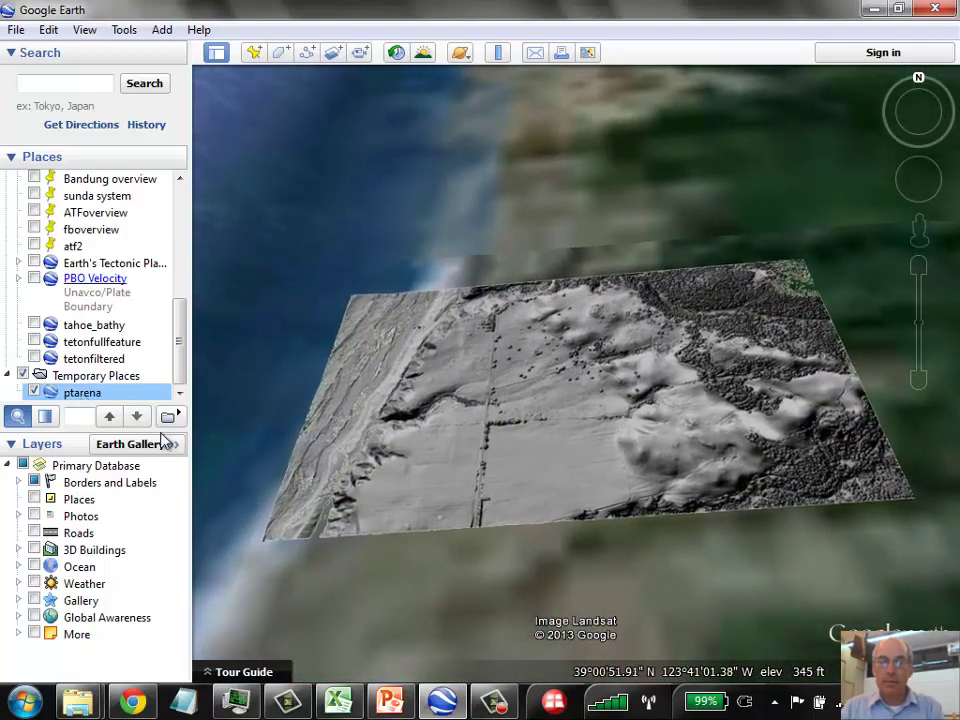
key("u")
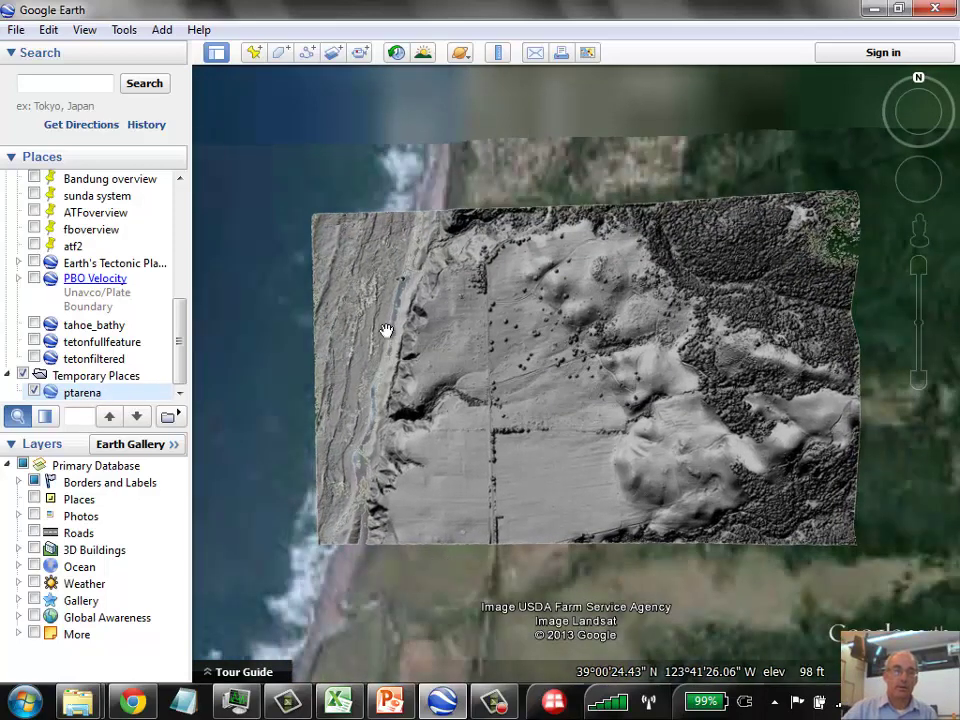
left_click(35, 392)
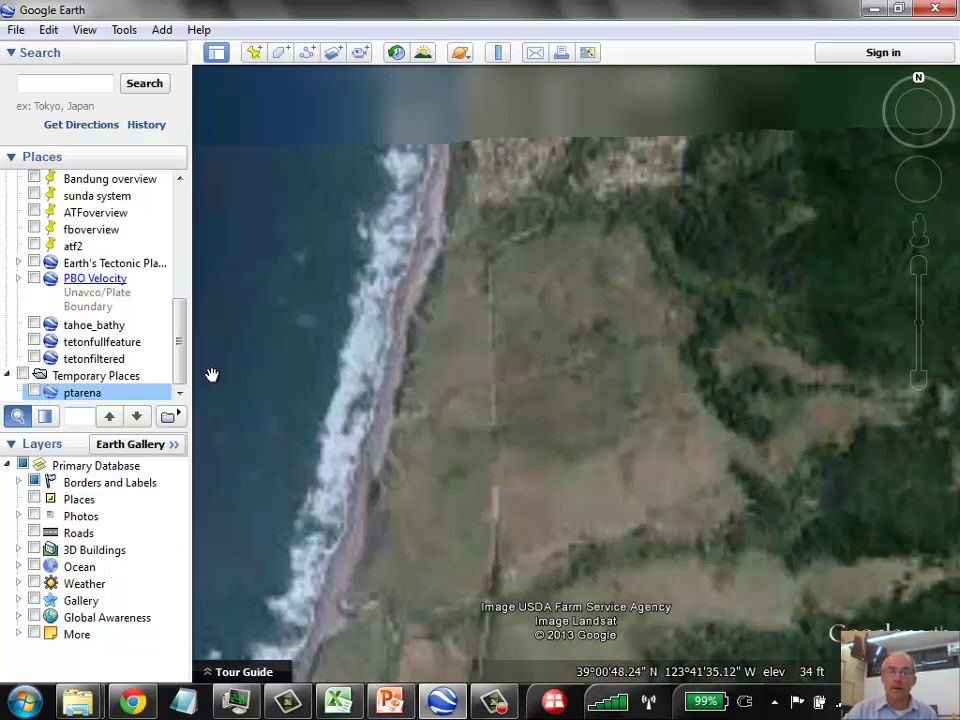
left_click(34, 392)
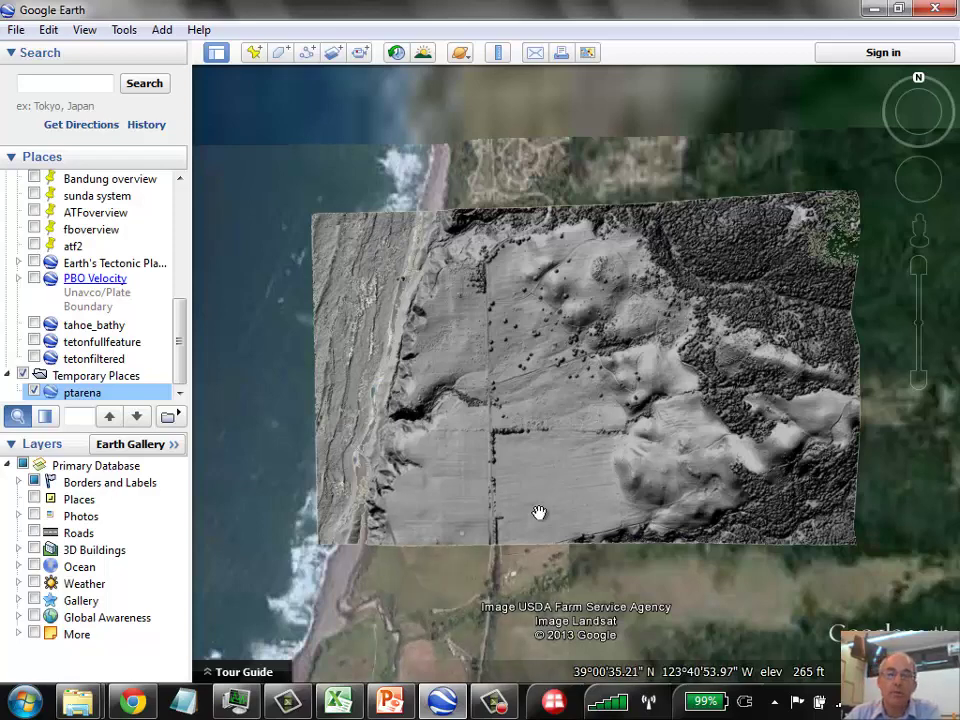
- Open PointArena.mxd from the PointArenaCaliforniaMarineTerraces folder in ArcMap
left_click(78, 702)
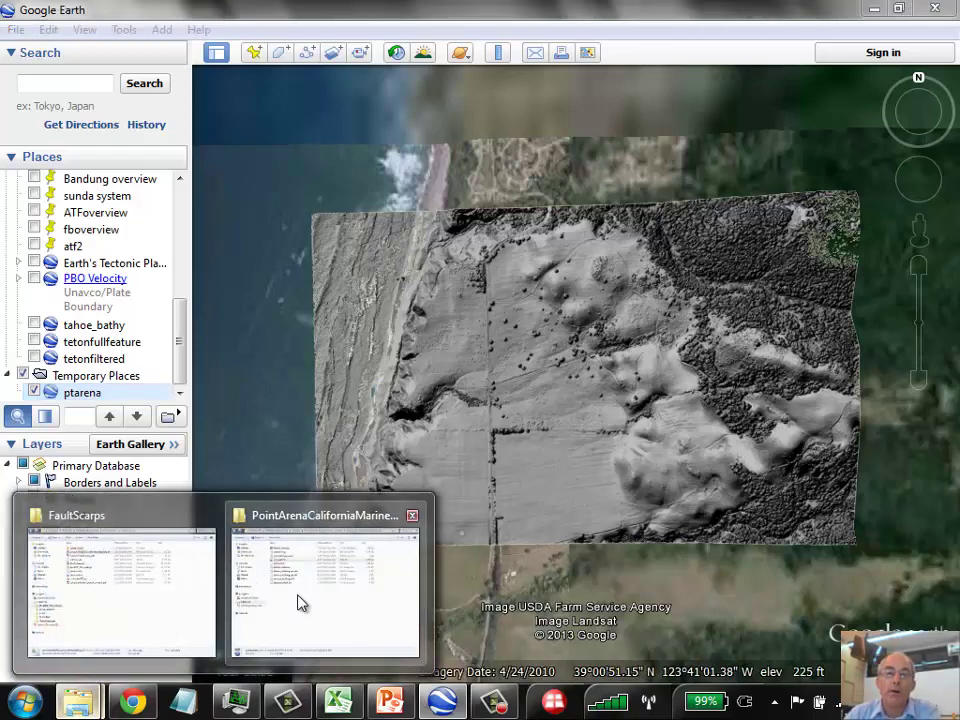
left_click(315, 604)
left_click(250, 124)
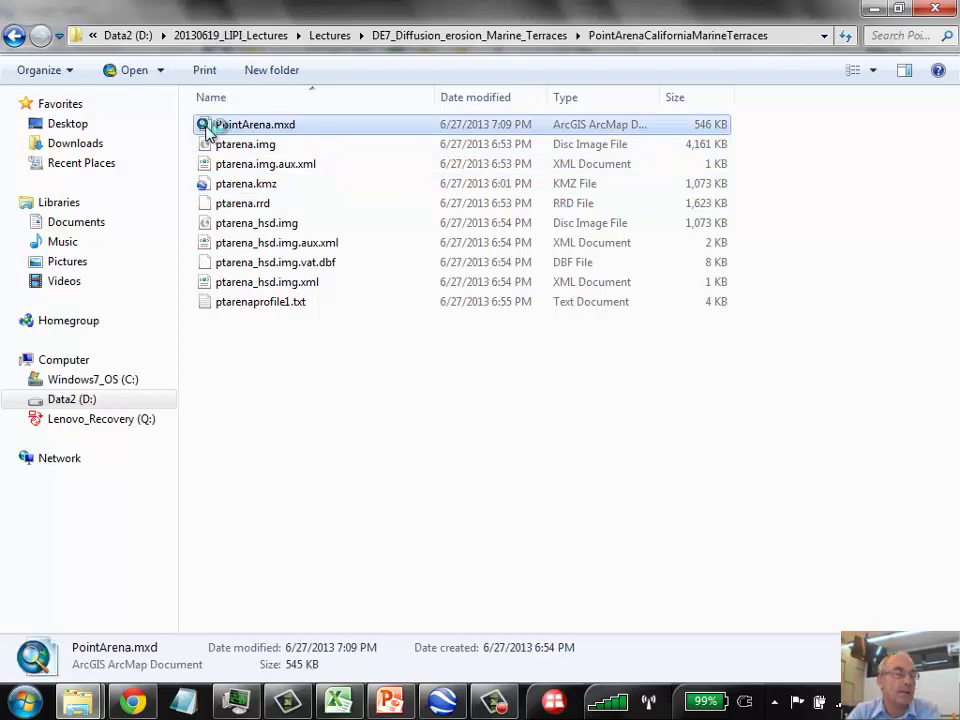
double_click(250, 124)
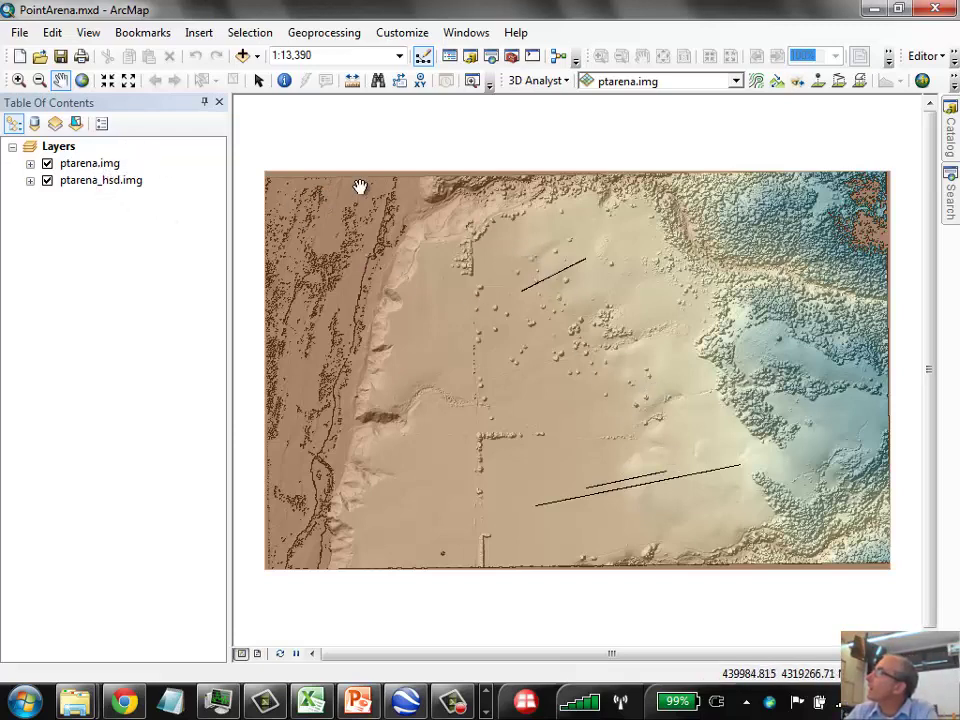
- Delete the short upper line and the long lower line graphics from the map
left_click(258, 81)
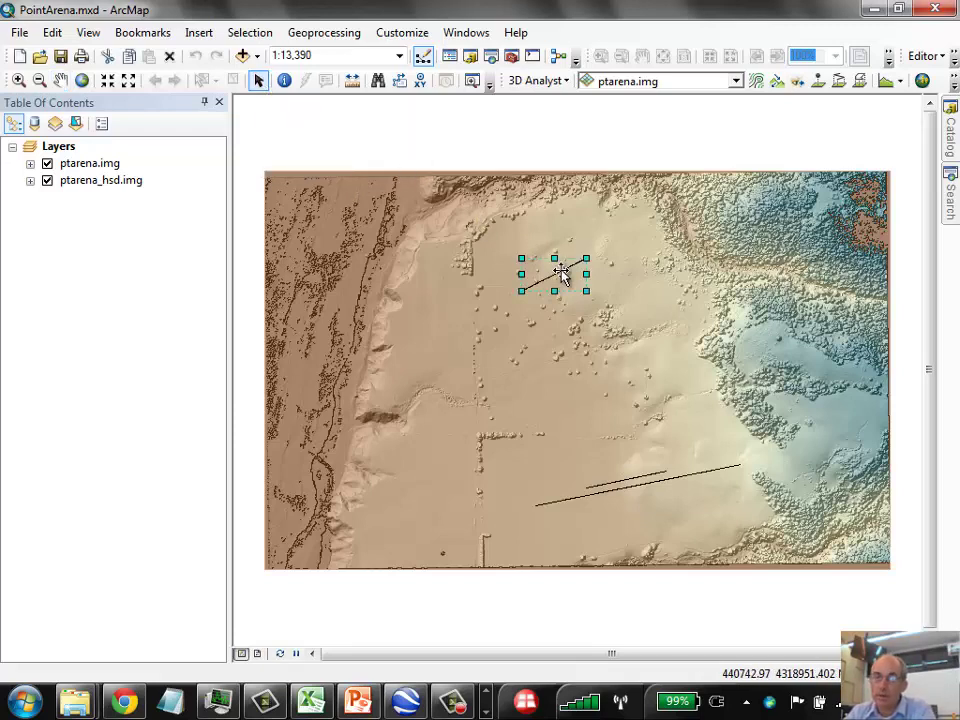
key("Delete")
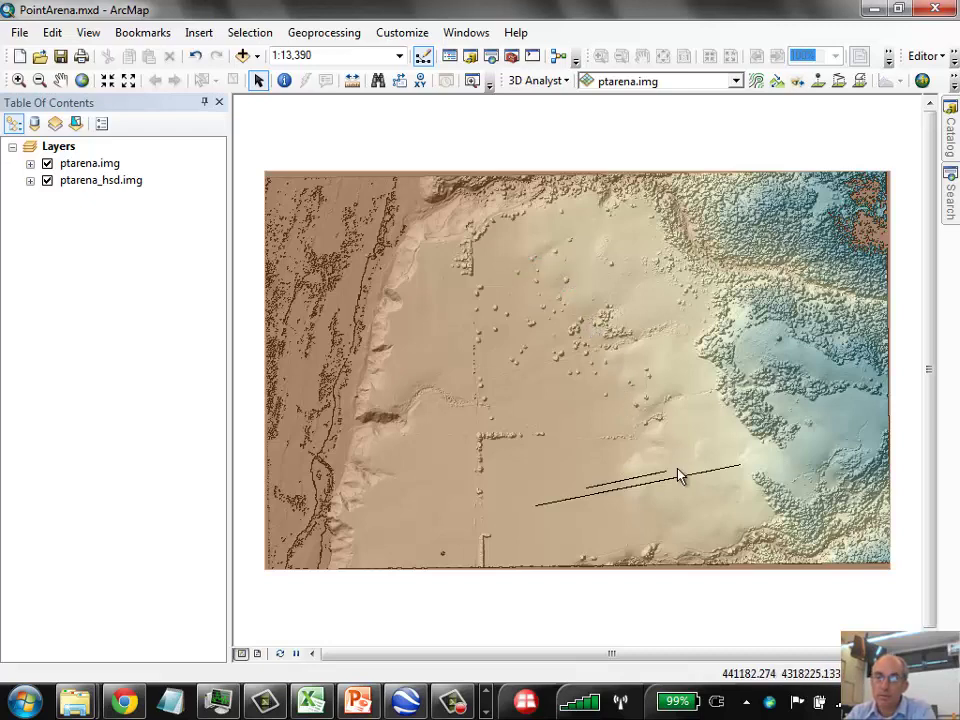
left_click(680, 478)
key("Delete")
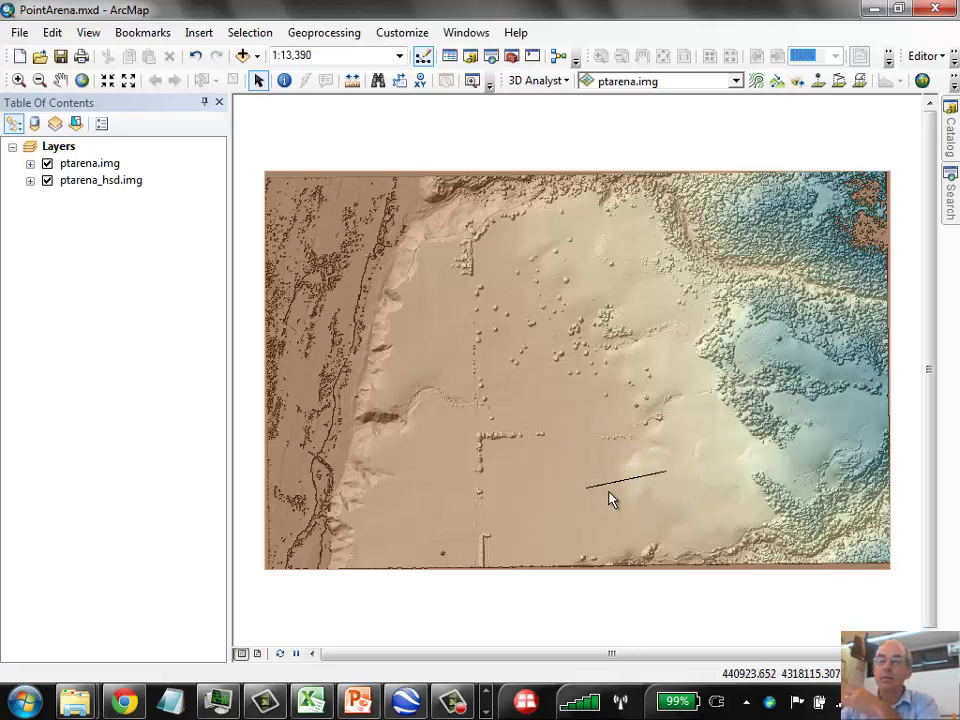
left_click(838, 84)
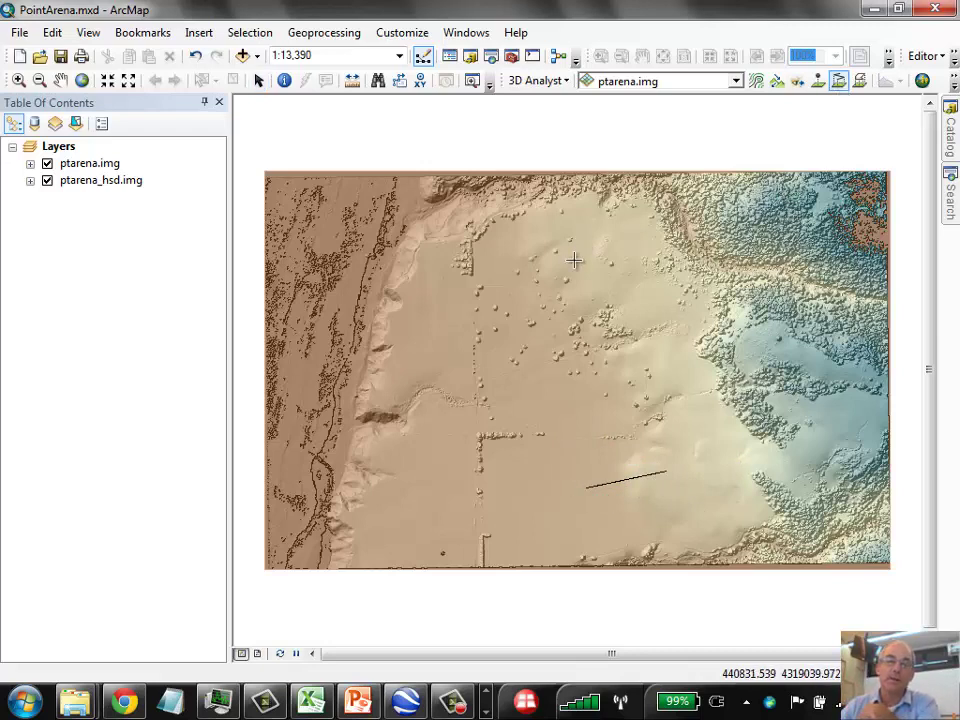
- Trace a steepest path down the coastal scarp and check its faulty profile graph
left_click(436, 330)
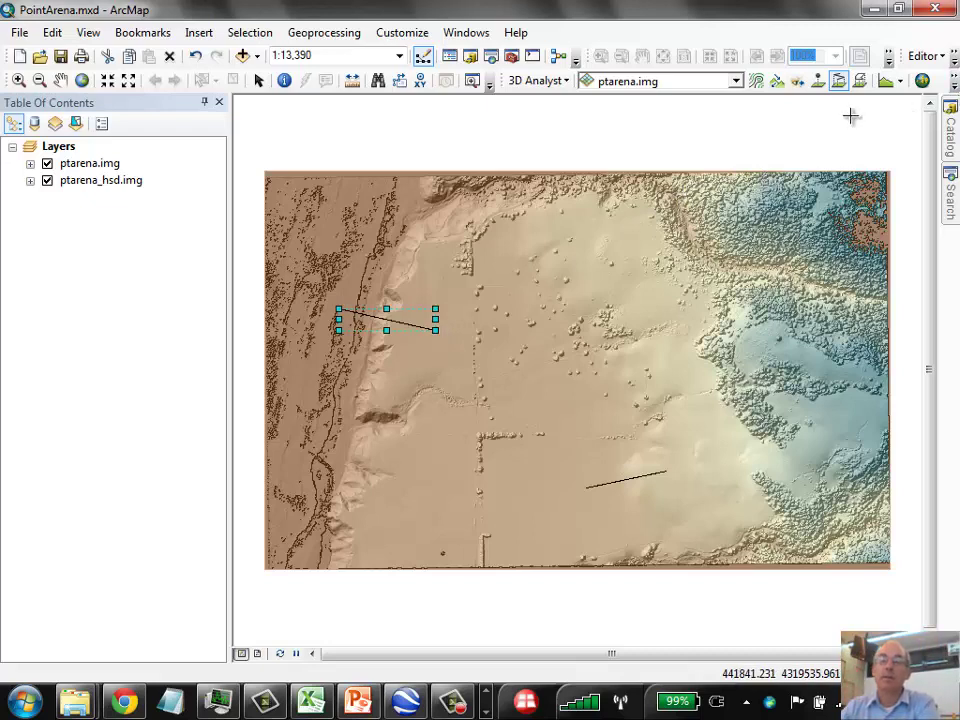
left_click(886, 81)
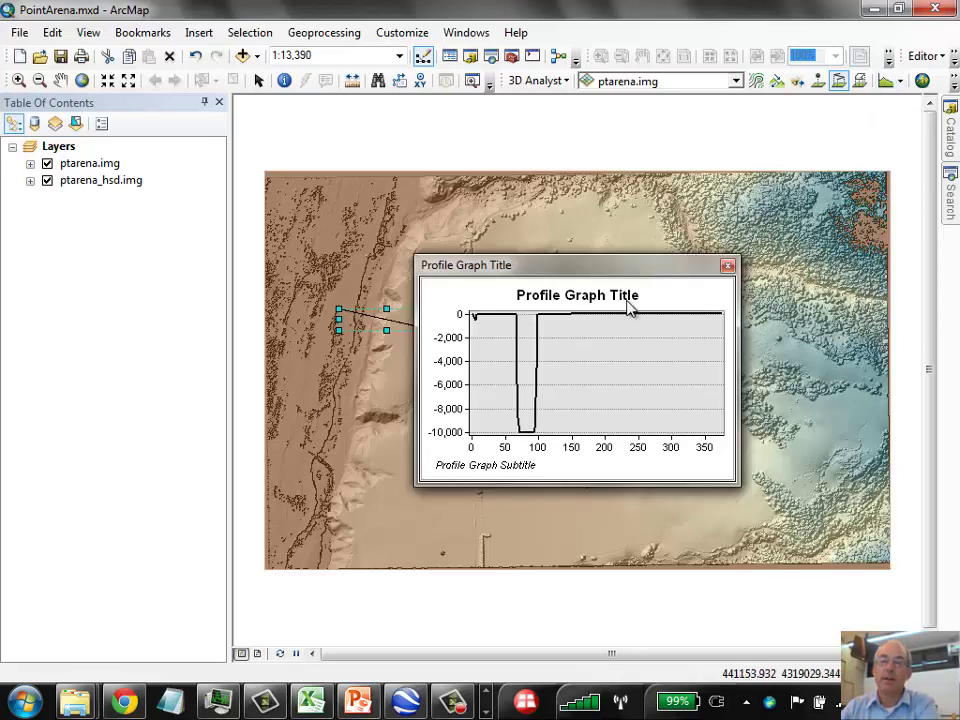
left_click(728, 266)
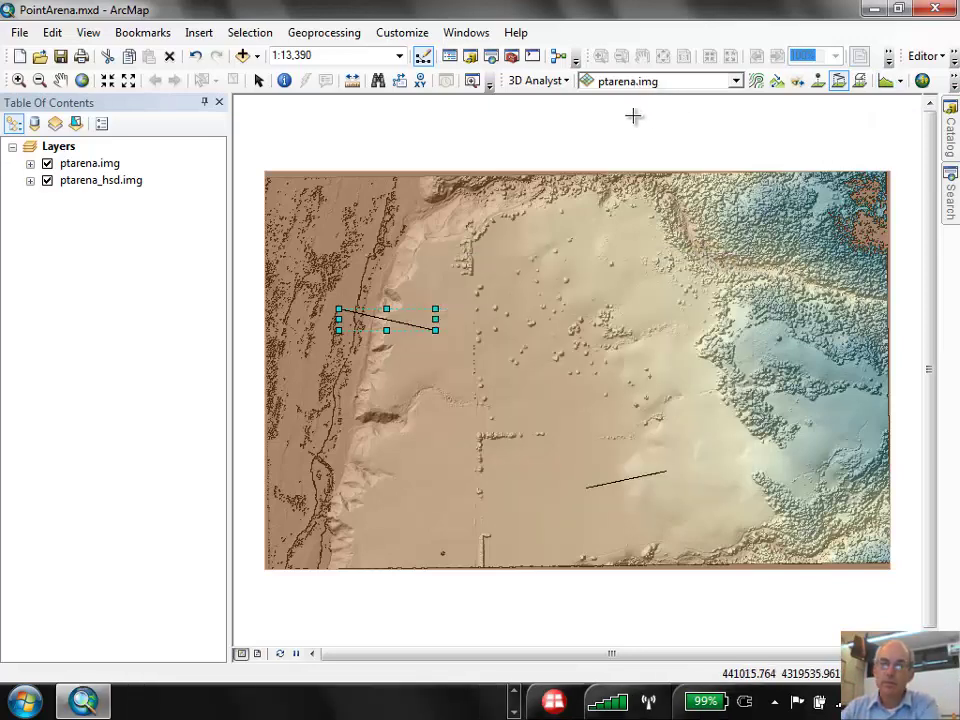
- Use ptarena.img as the surface, replot the riser profile, then move and widen the graph
left_click(685, 81)
left_click(648, 100)
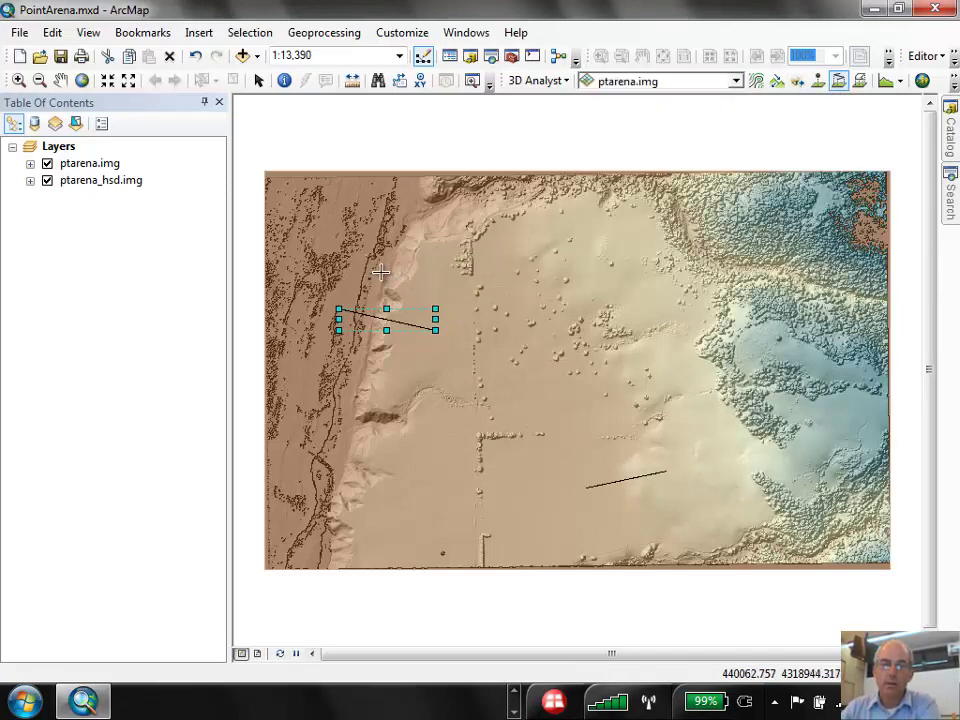
left_click(886, 81)
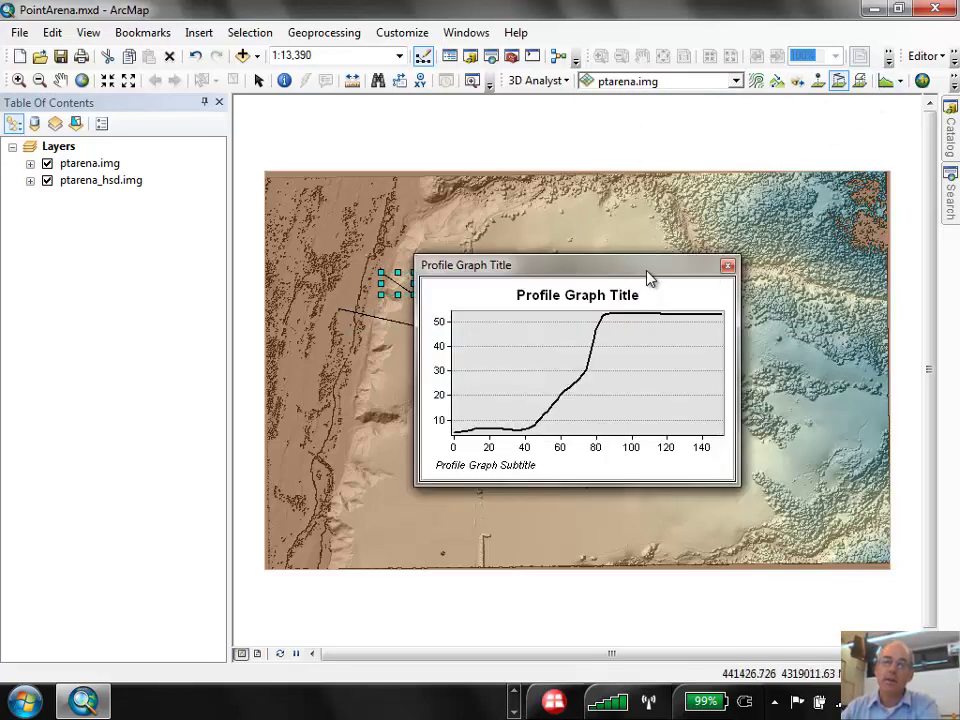
left_click_drag(650, 265, 685, 85)
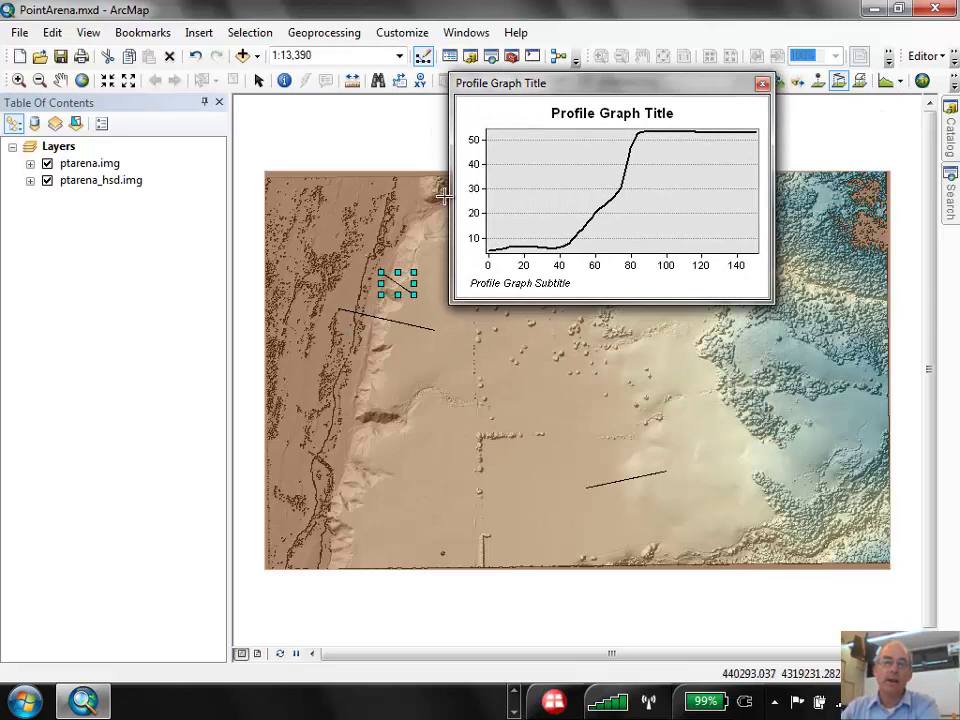
left_click_drag(452, 200, 78, 210)
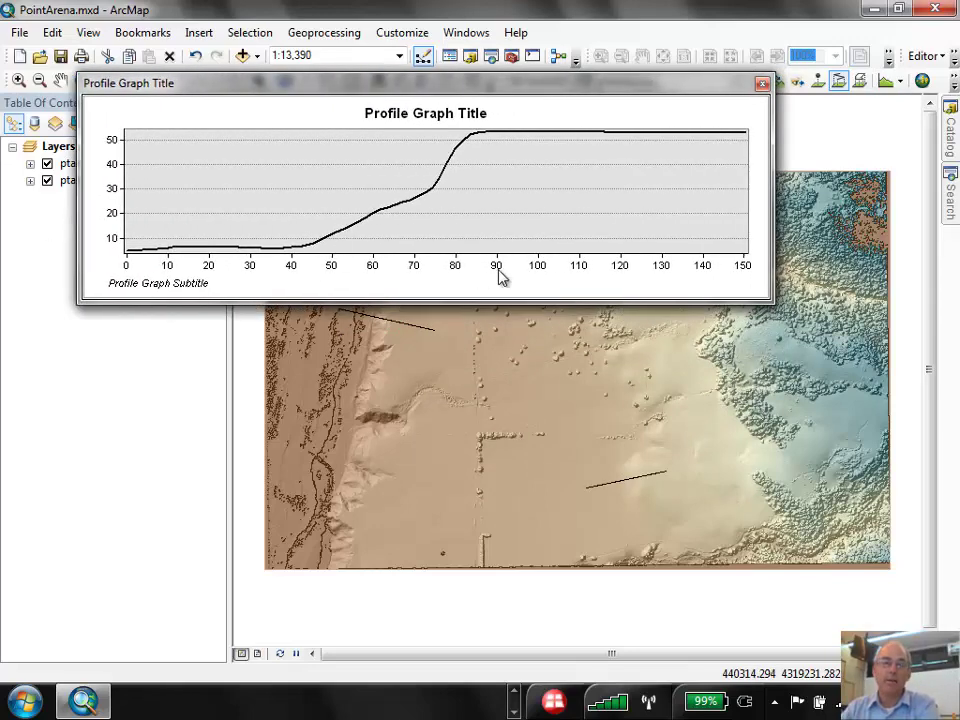
left_click_drag(707, 80, 700, 26)
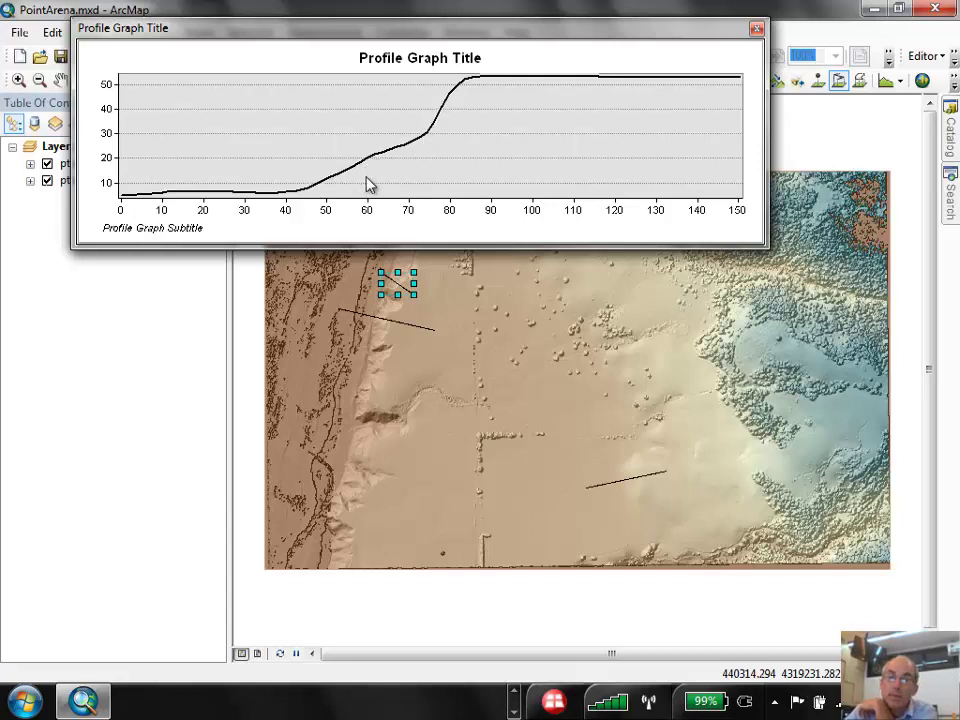
- Trace a steepest path across the riser farther south and view its profile
left_click(759, 30)
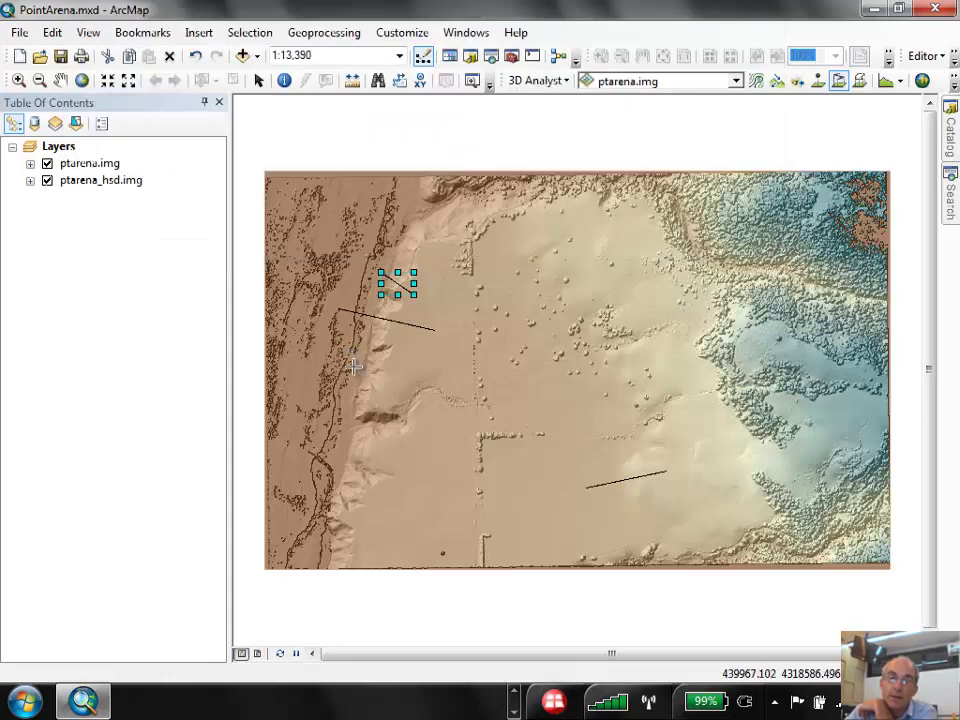
left_click_drag(352, 367, 400, 366)
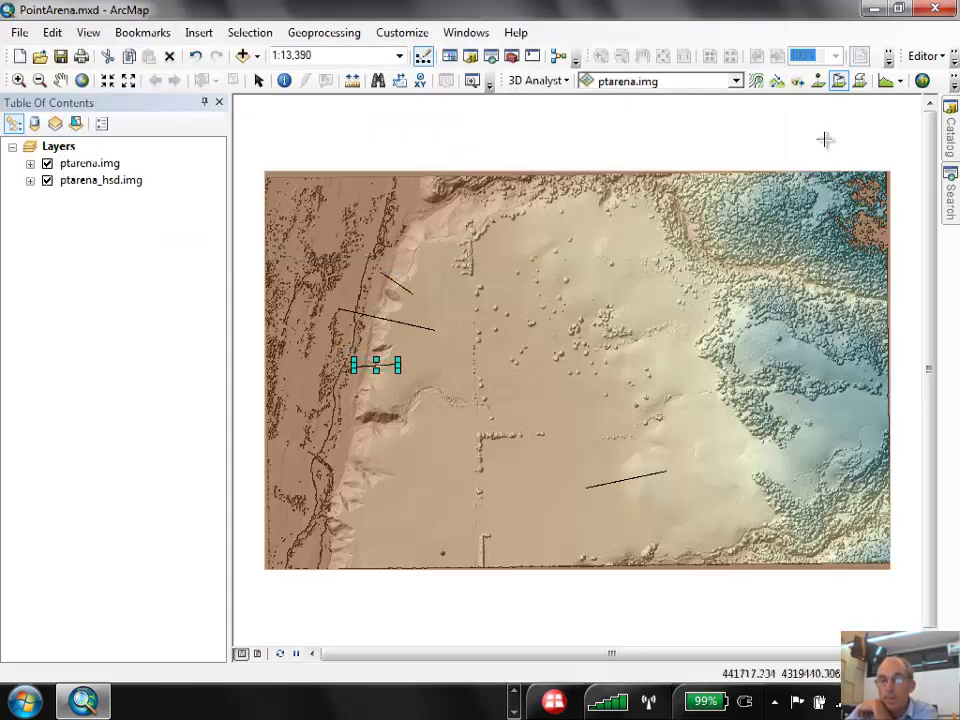
left_click(886, 81)
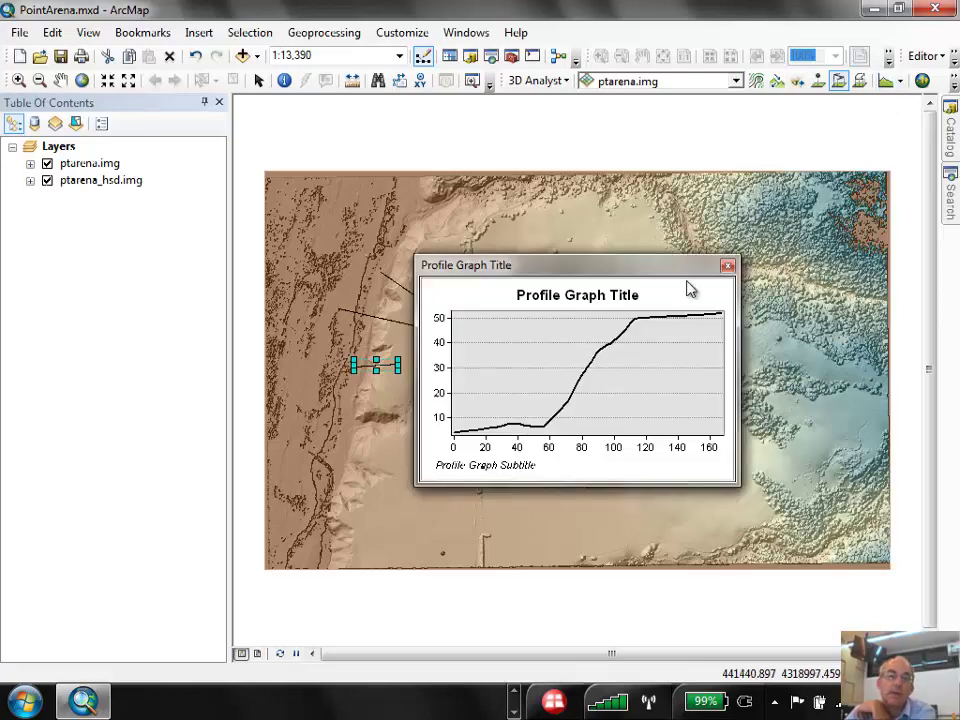
left_click_drag(640, 266, 474, 73)
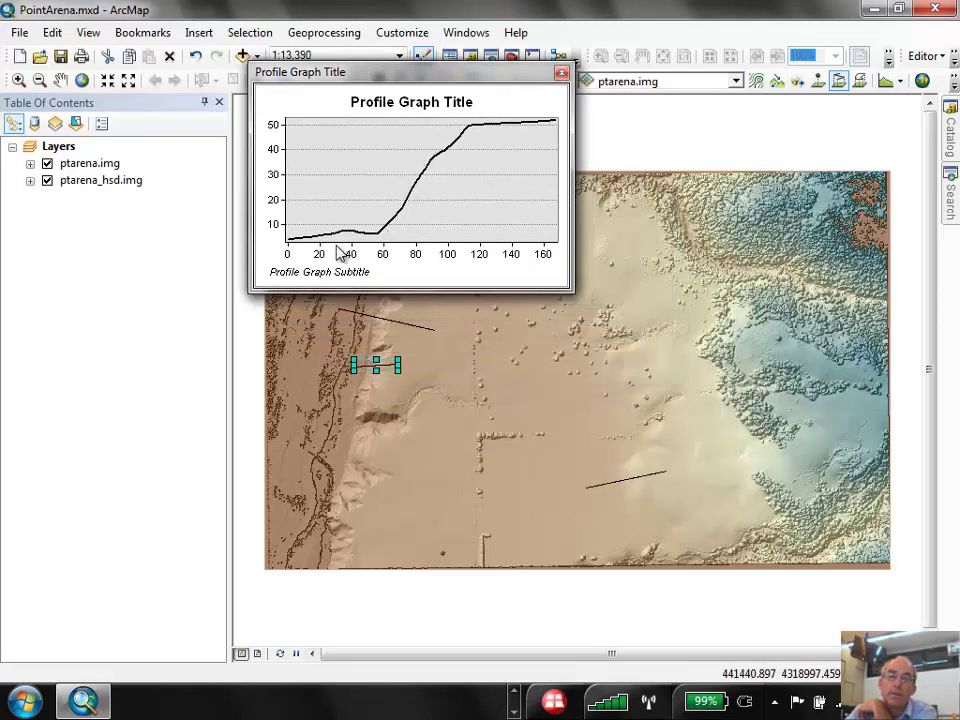
left_click(561, 72)
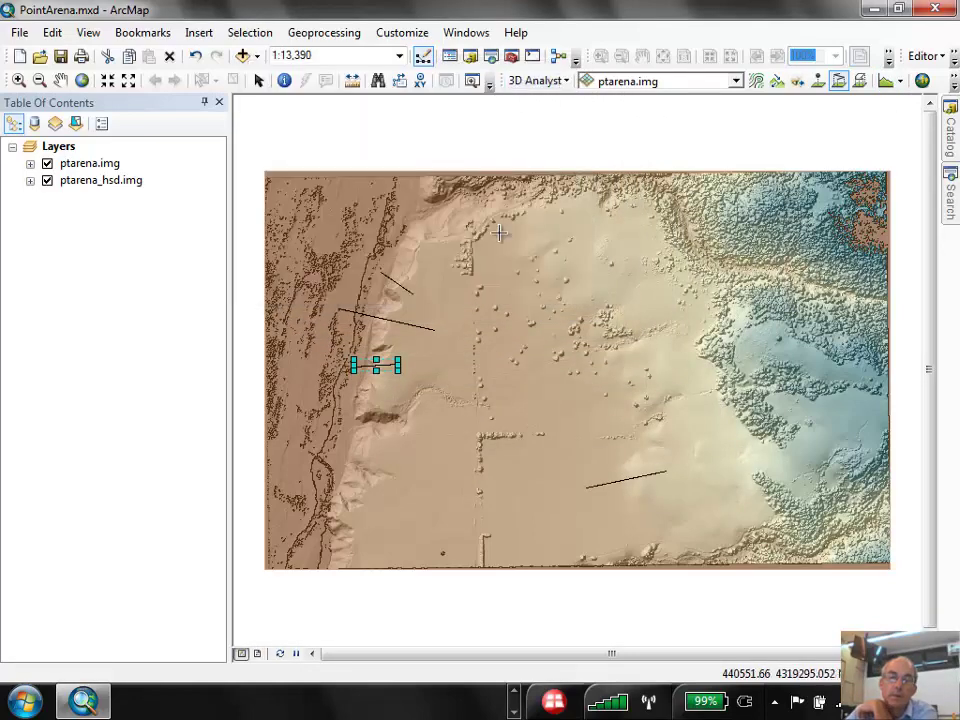
- Trace another steepest path on the southern scarp, check its profile, then delete the line
left_click(337, 441)
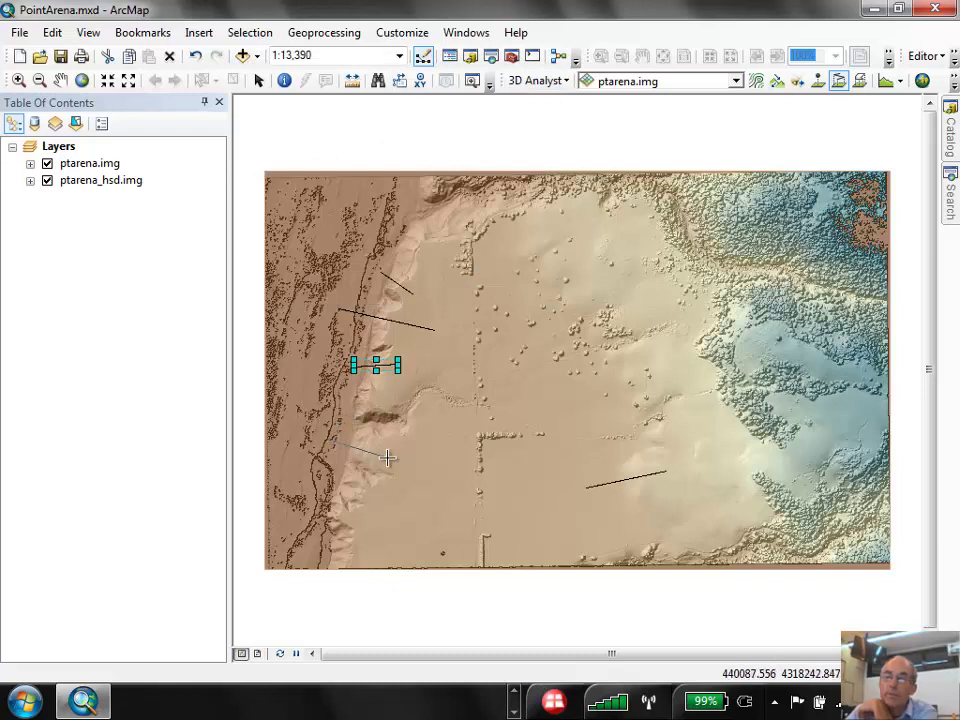
double_click(388, 458)
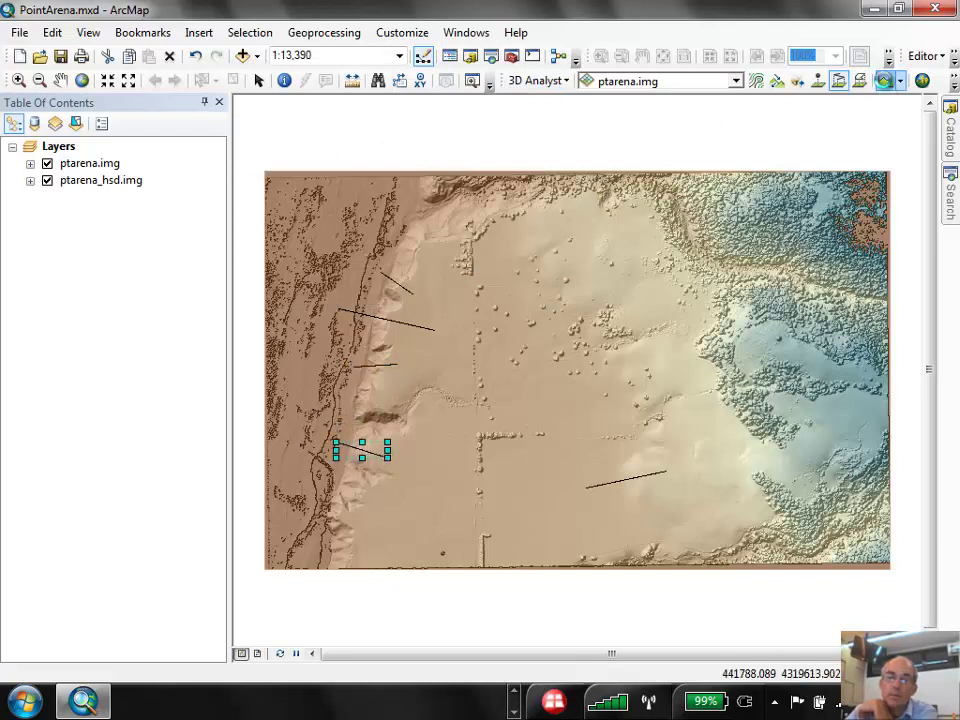
left_click(886, 81)
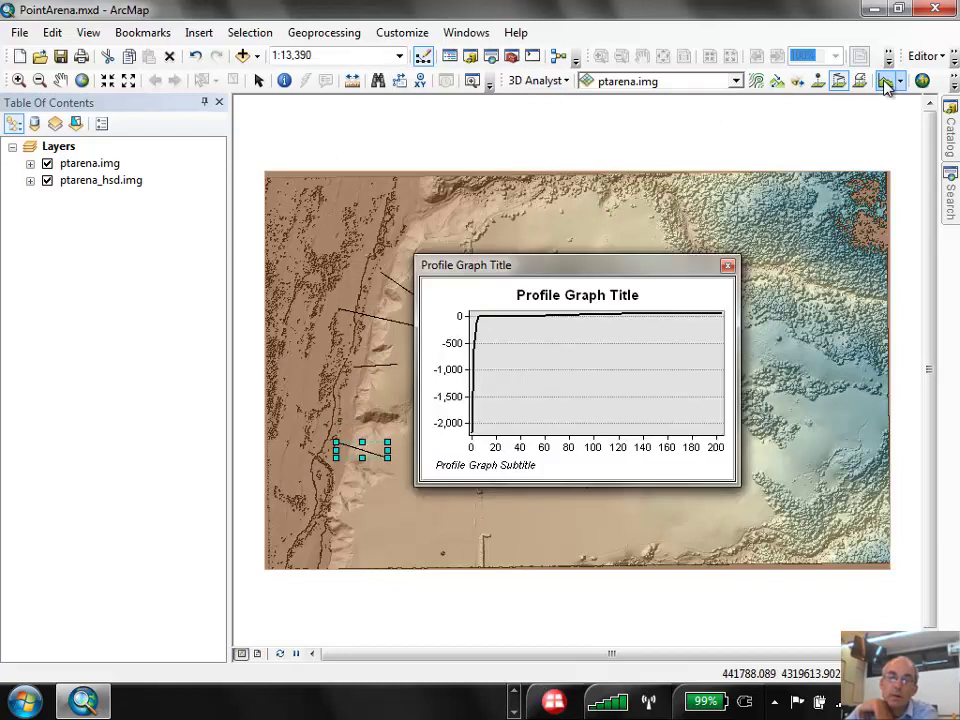
left_click(728, 268)
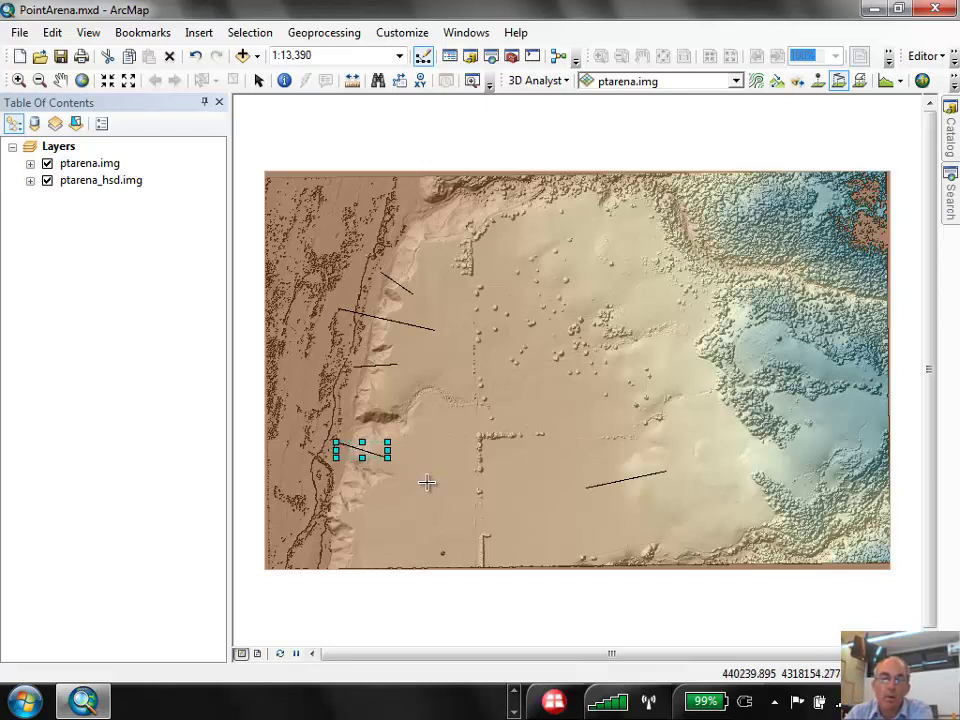
key("Delete")
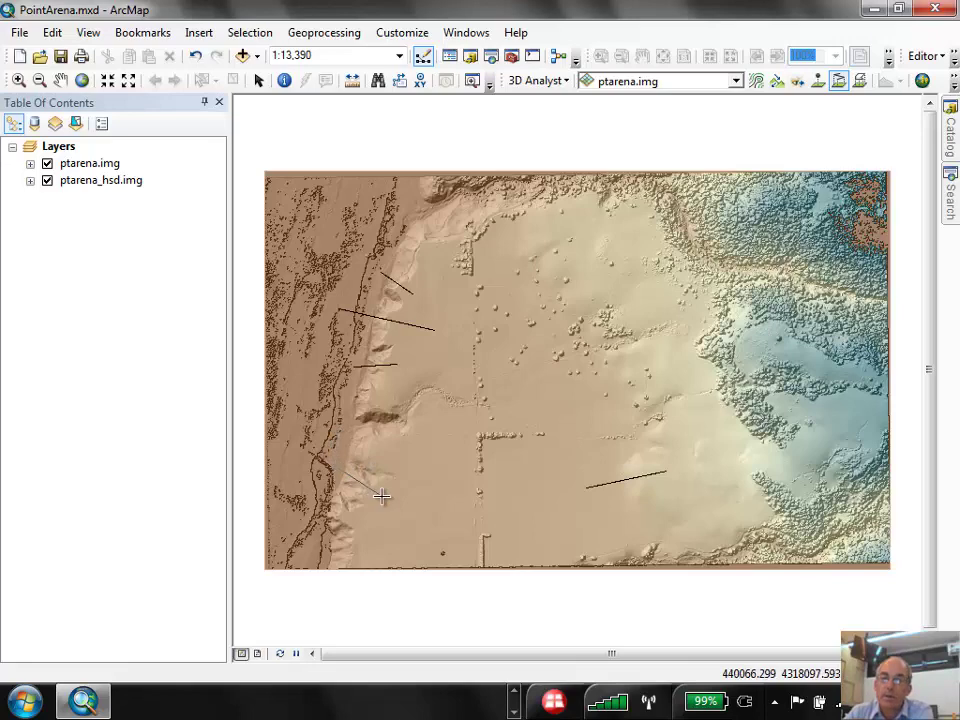
- Draw an interpolated line across the lower riser and check its profile graph
left_click_drag(336, 466, 383, 494)
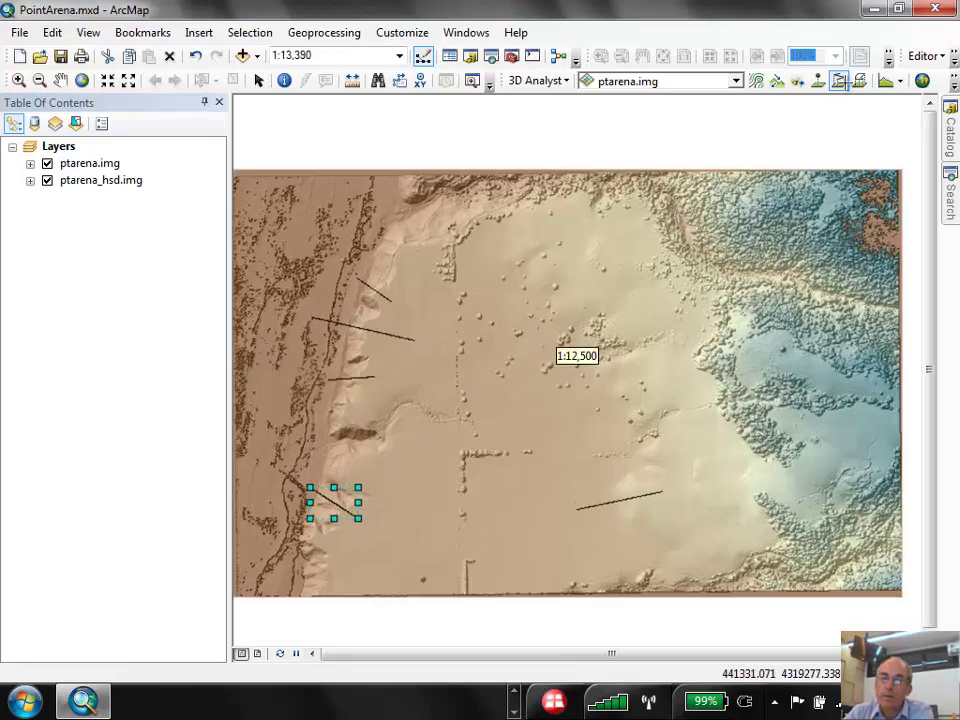
left_click(887, 80)
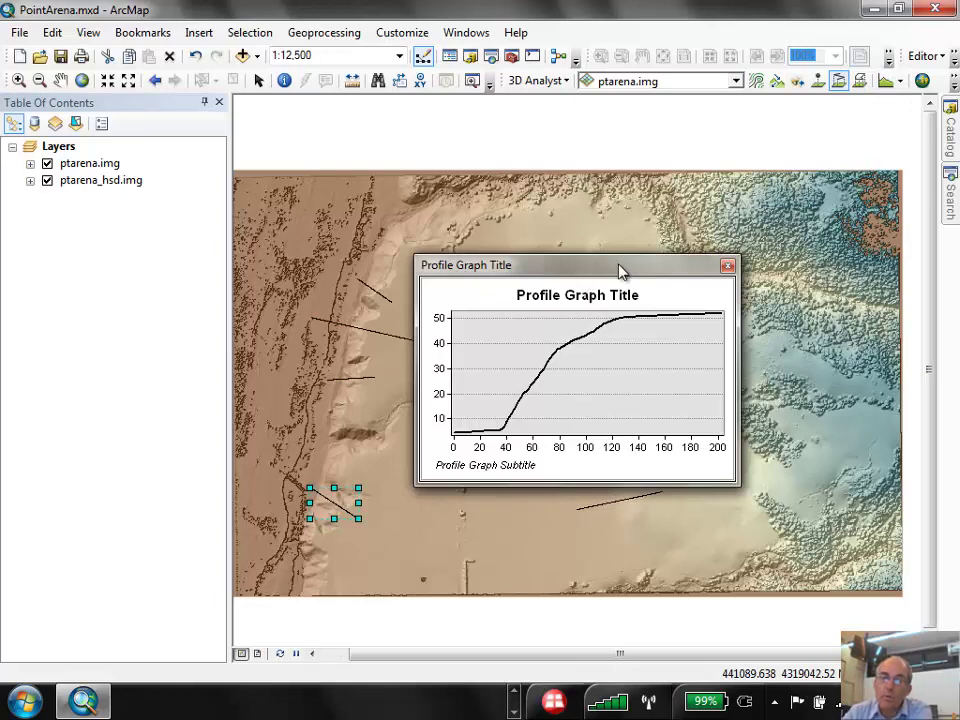
left_click(729, 266)
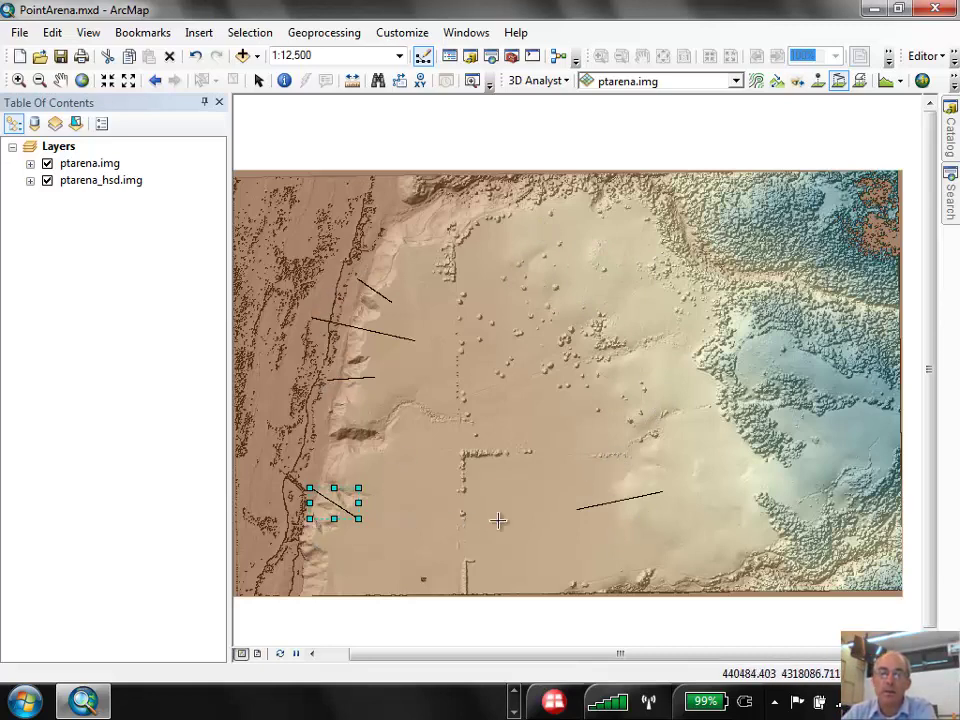
- View the elevation profile of the lower-right line
left_click(660, 504)
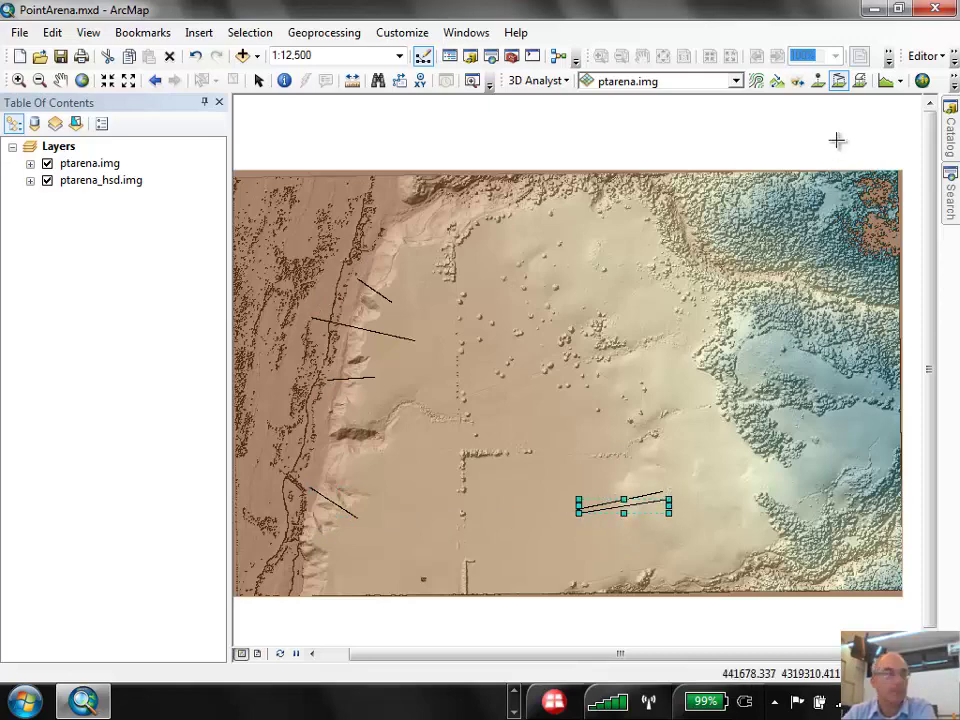
left_click(890, 80)
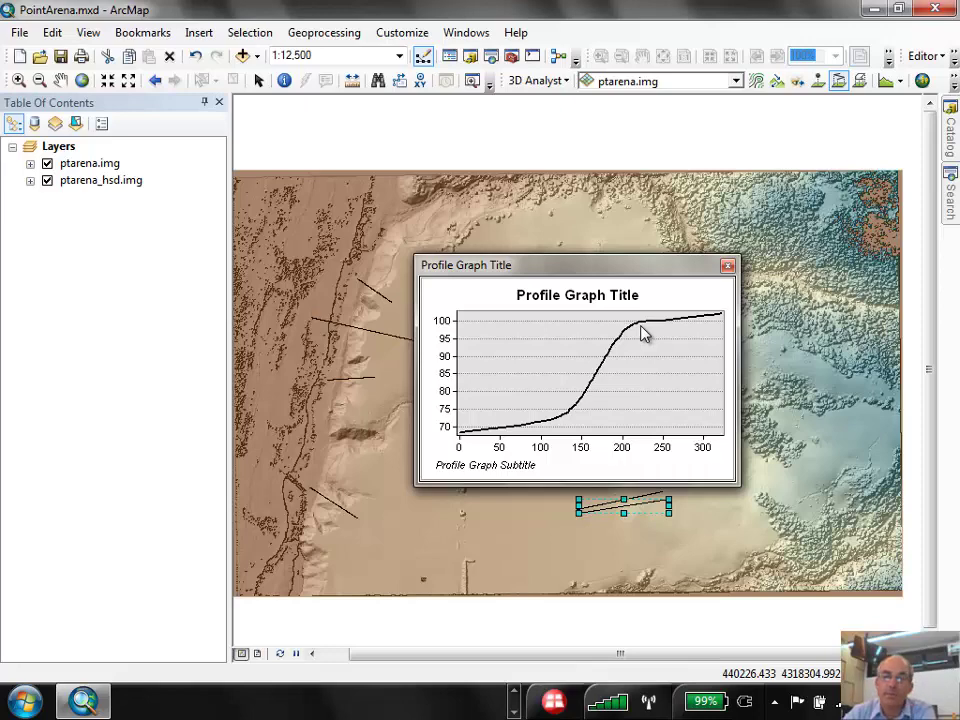
left_click(727, 266)
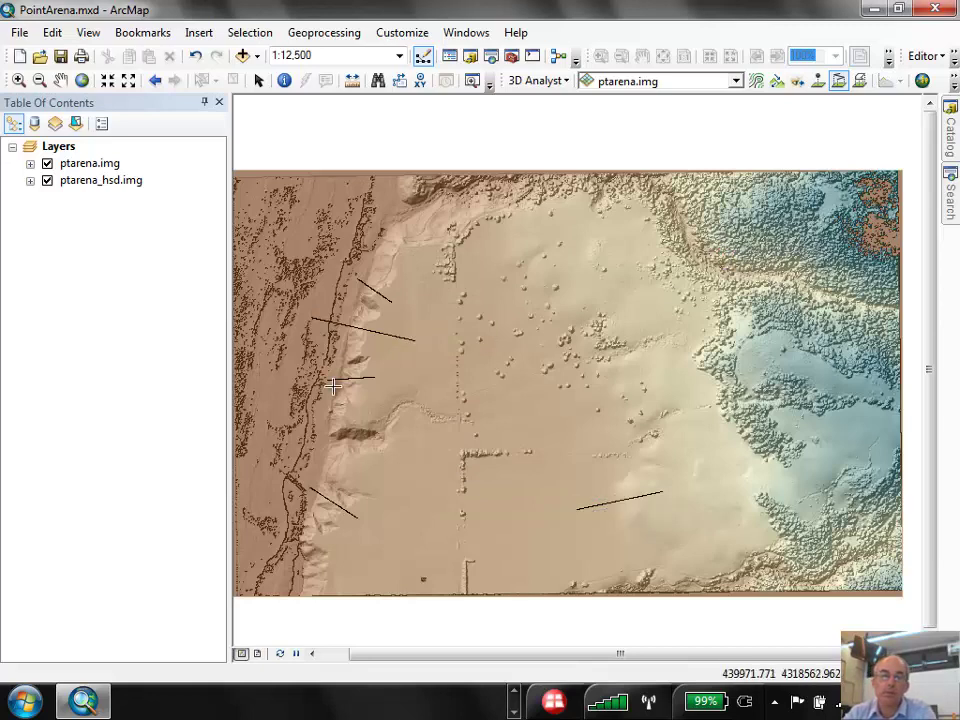
- Delete the upper diagonal, short horizontal and lower-left diagonal line graphics
left_click(258, 81)
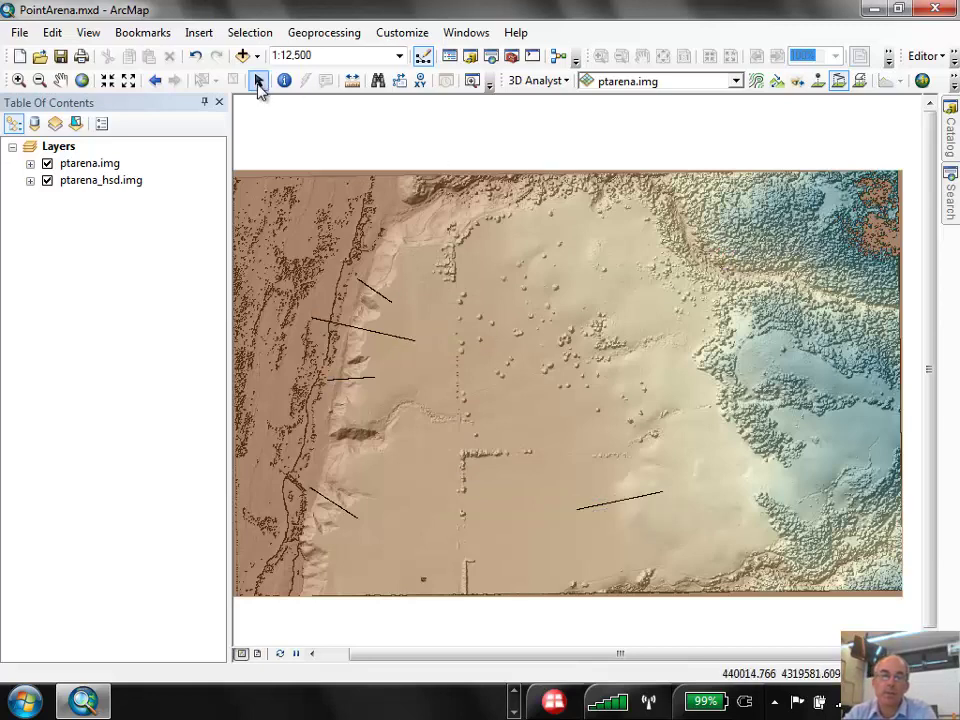
left_click(378, 296)
key("Delete")
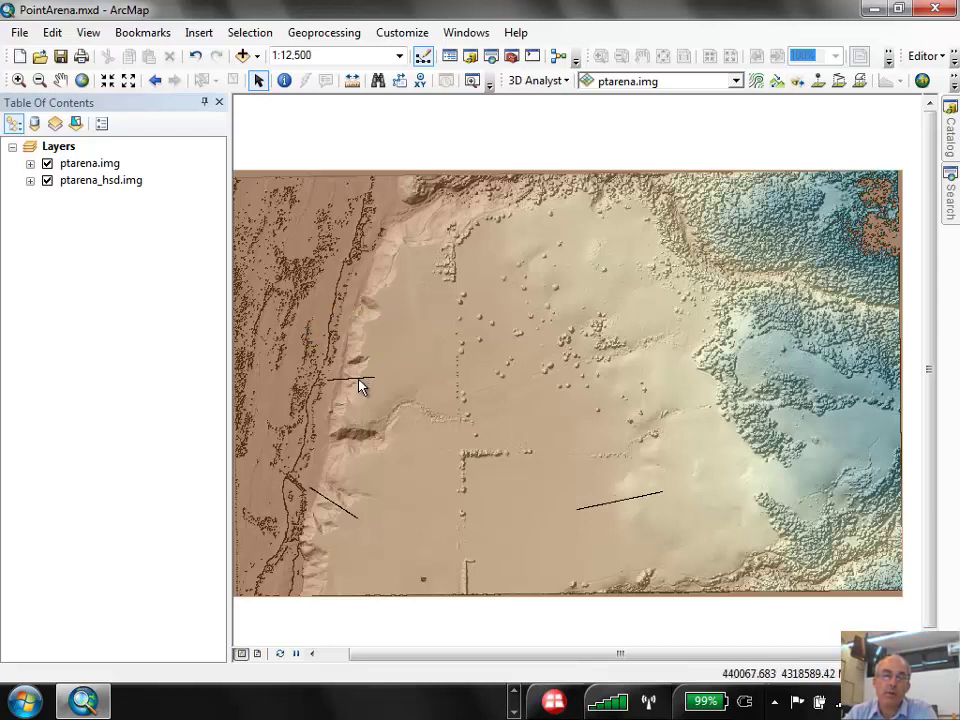
left_click(362, 380)
key("Delete")
left_click(335, 502)
key("Delete")
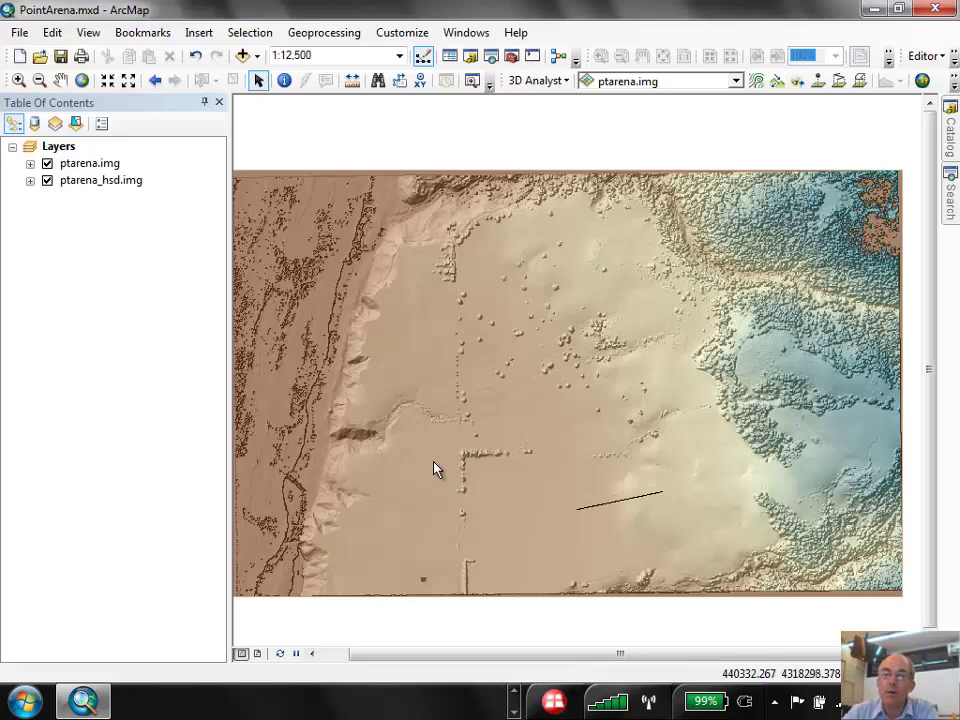
scroll(435, 468, "up", 1)
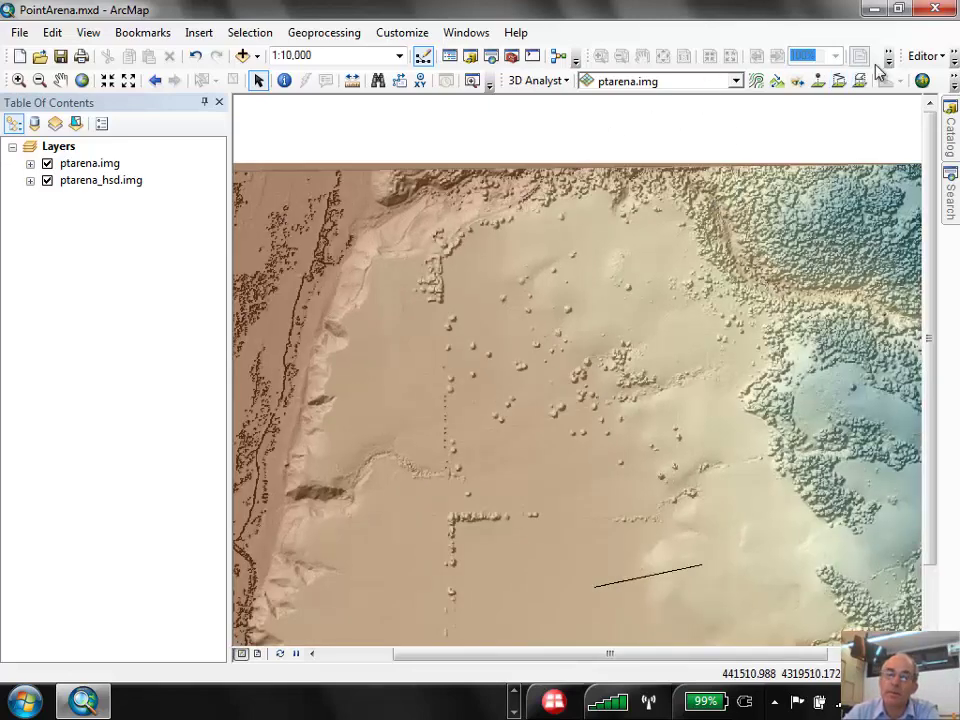
- Trace a profile line along the curving gully, check its graph, then delete it
left_click(840, 82)
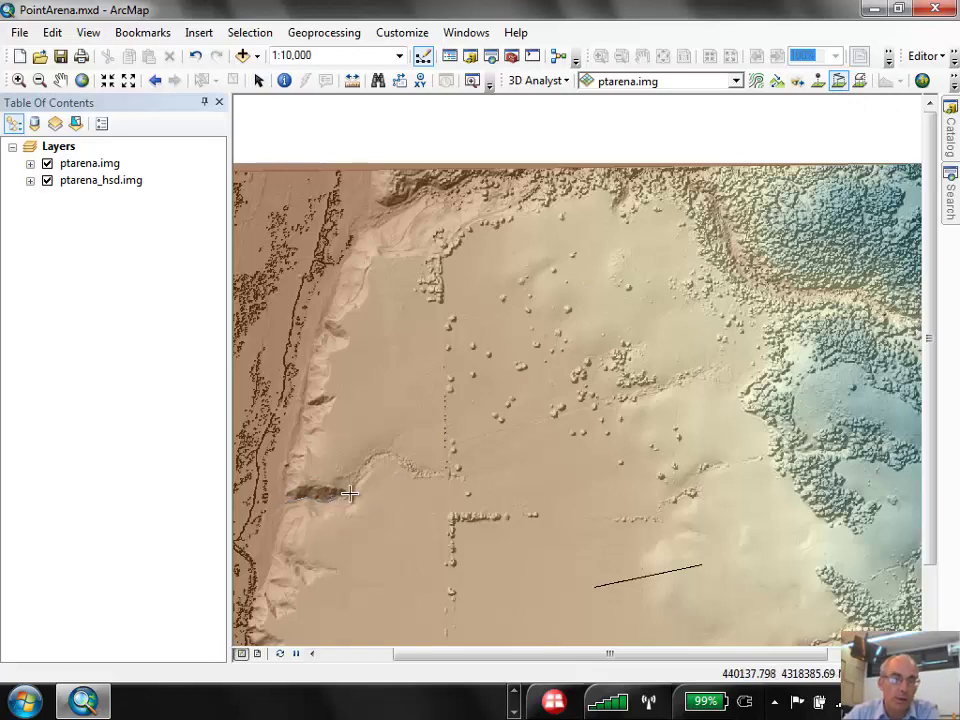
left_click_drag(367, 467, 412, 472)
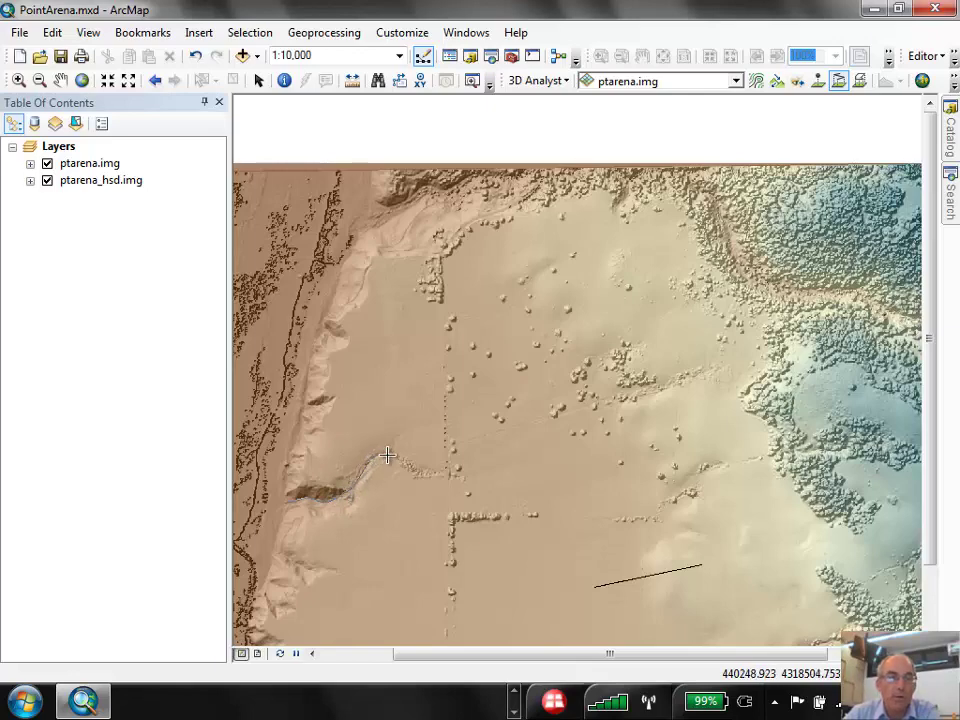
double_click(437, 478)
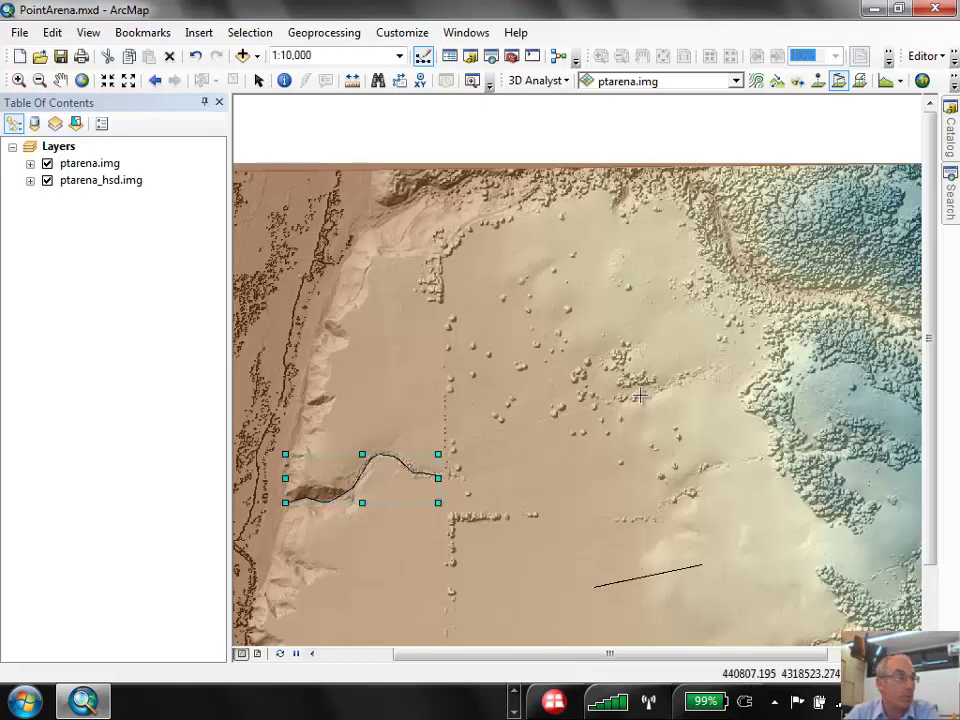
left_click(886, 88)
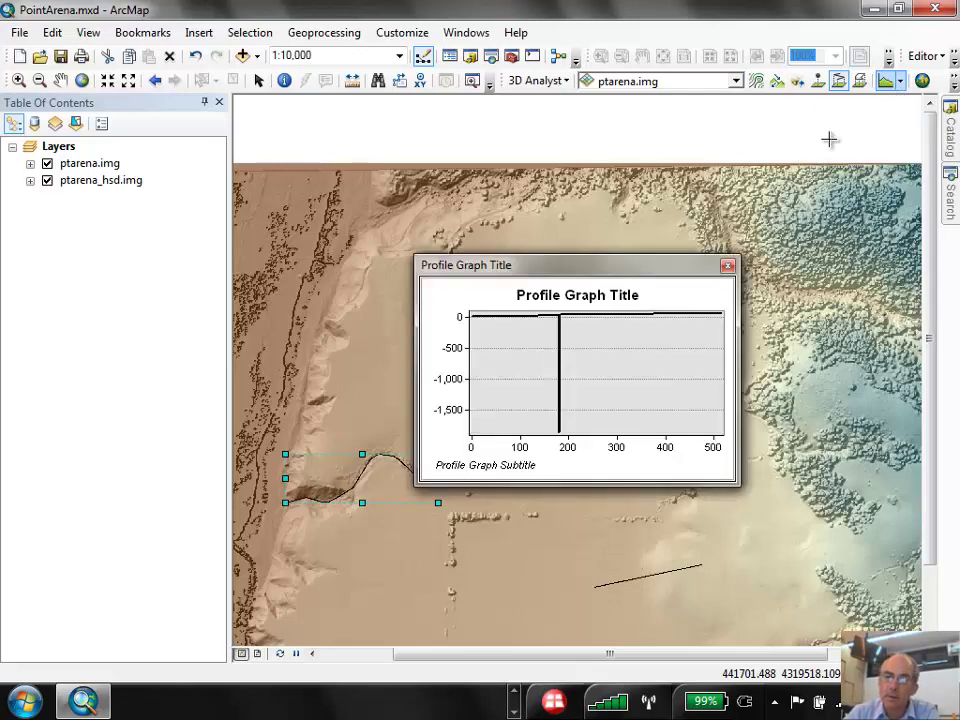
left_click(728, 268)
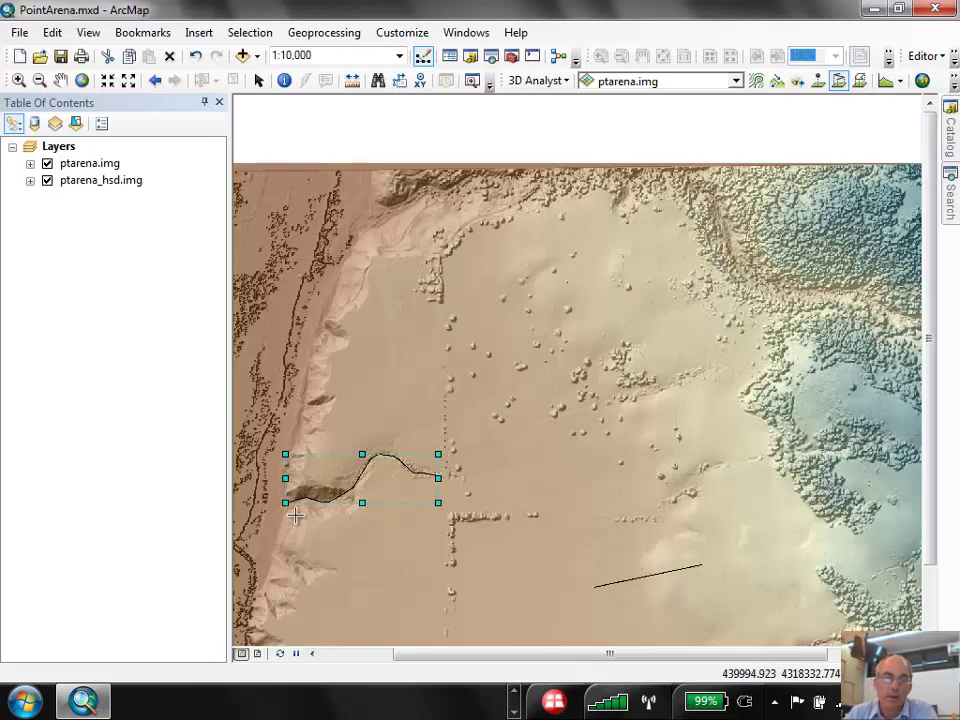
key("Delete")
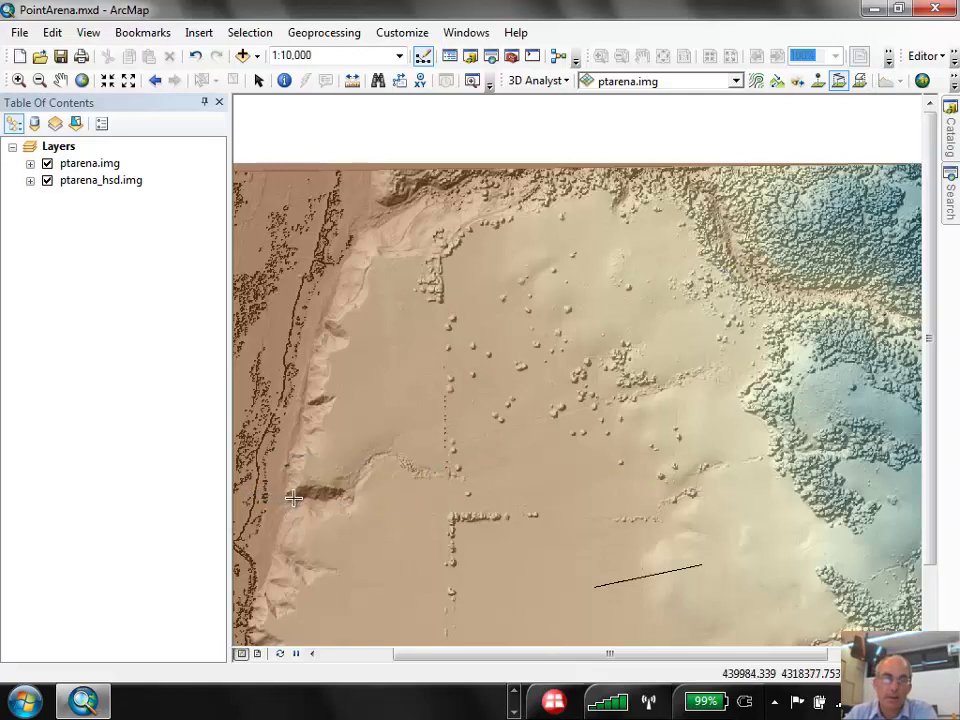
- Draw a bent line from the gully mouth, check its profile, then delete it
left_click(308, 498)
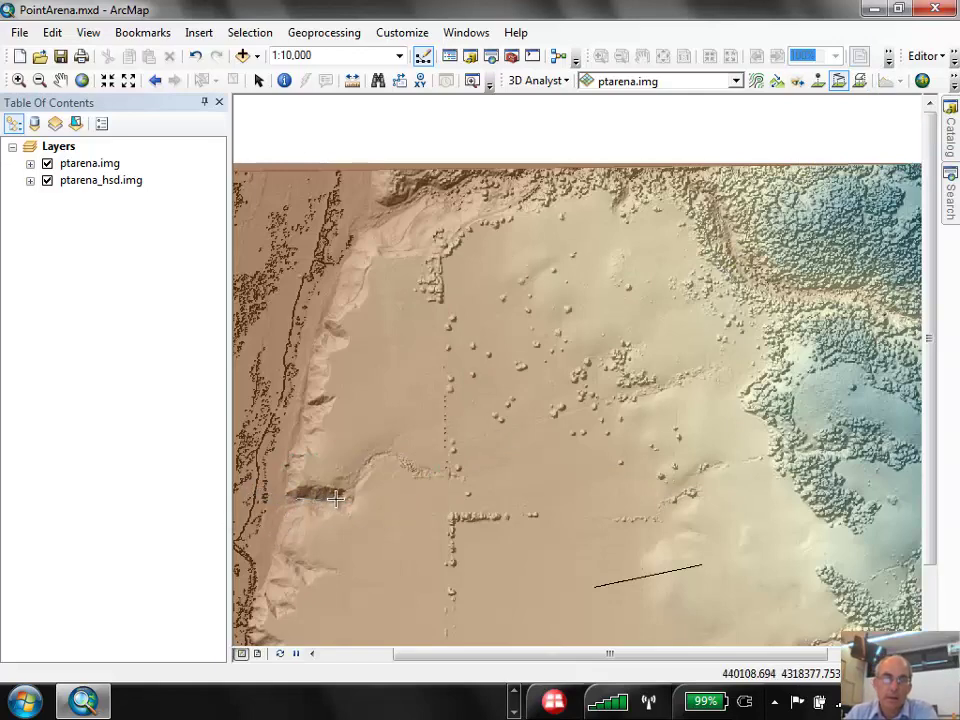
left_click(381, 455)
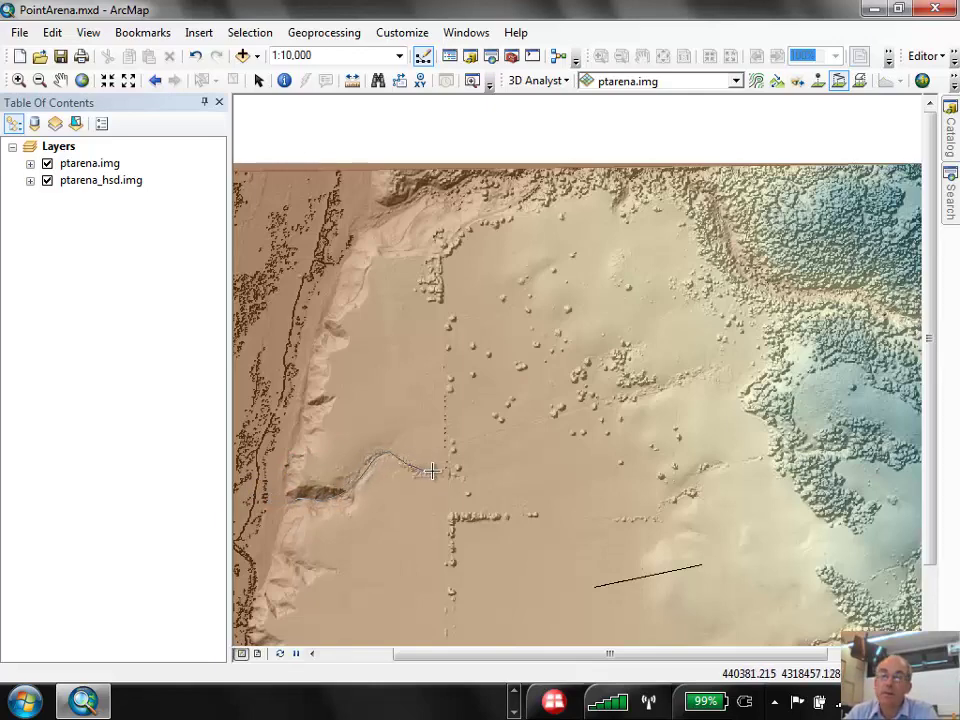
double_click(432, 470)
left_click(888, 81)
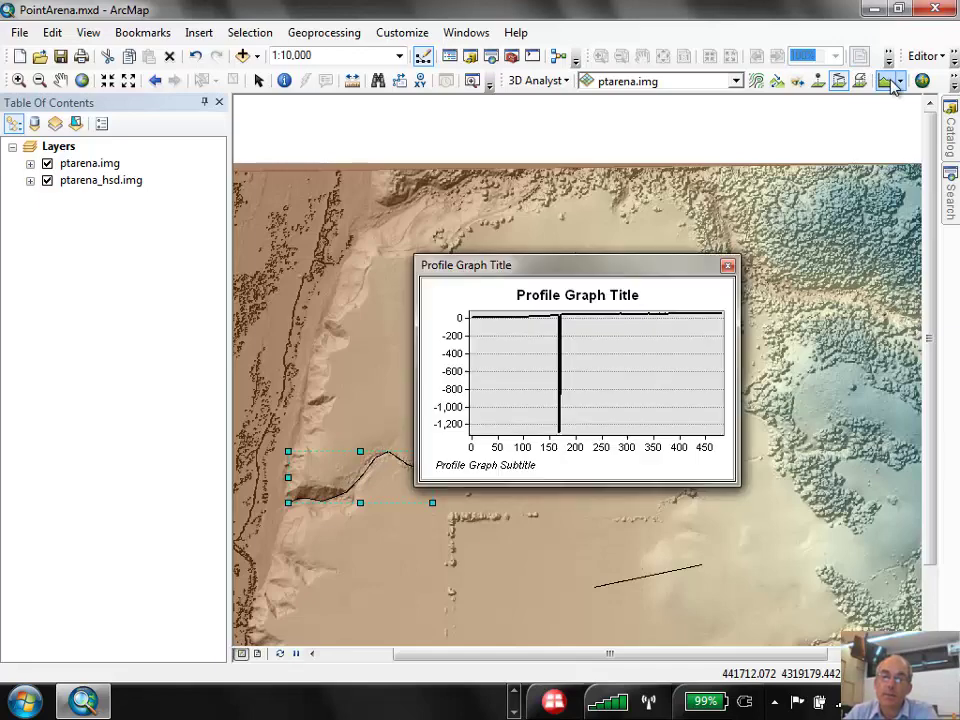
left_click(727, 266)
key("Delete")
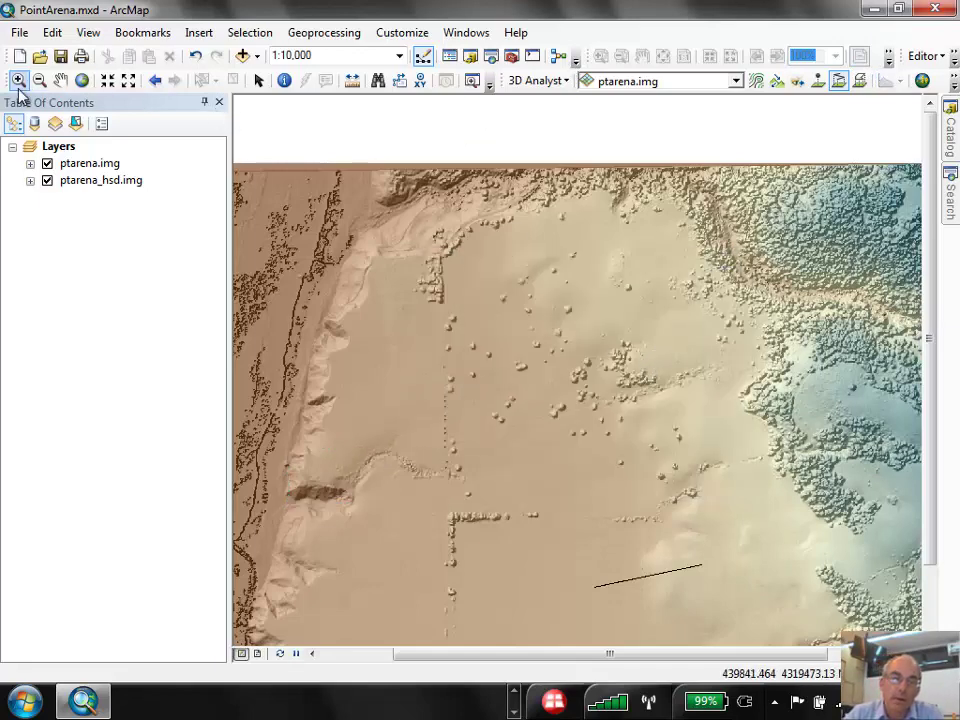
left_click(19, 80)
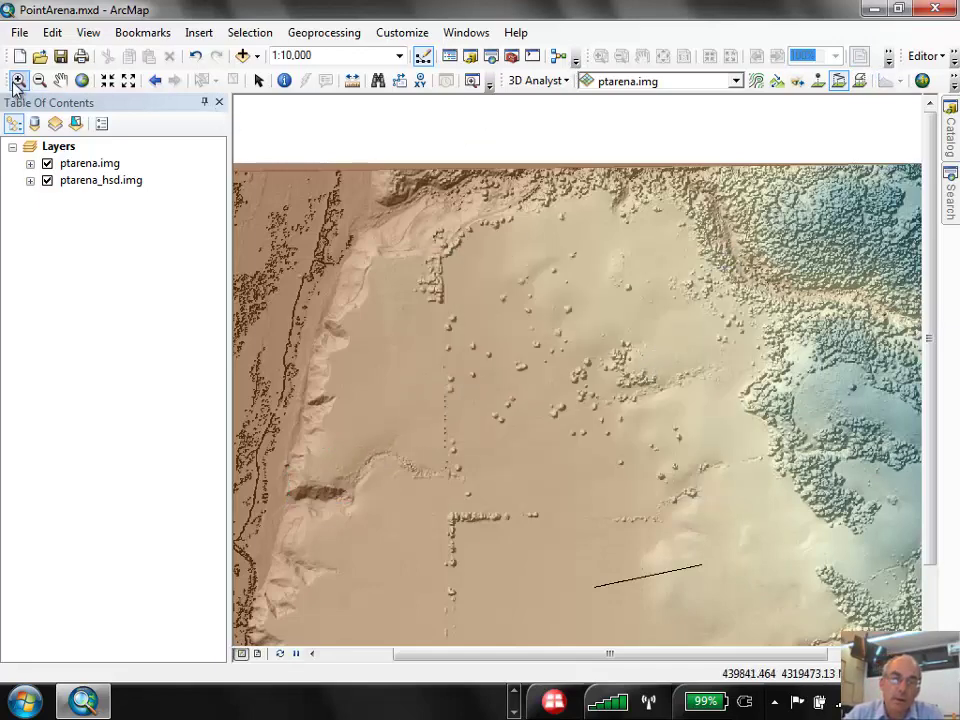
left_click(484, 516)
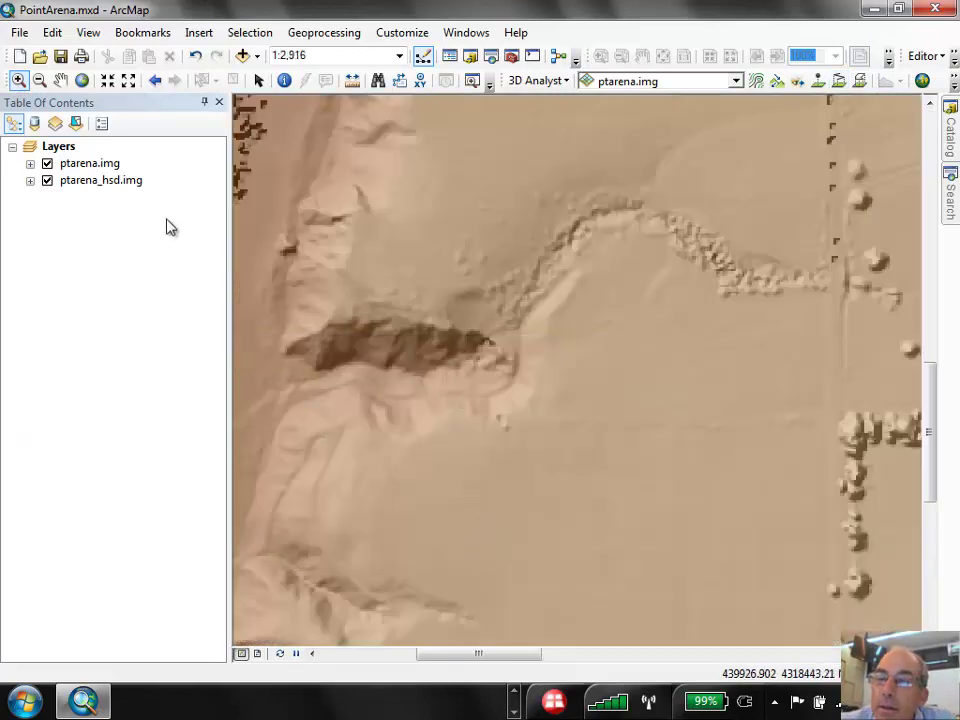
left_click(839, 81)
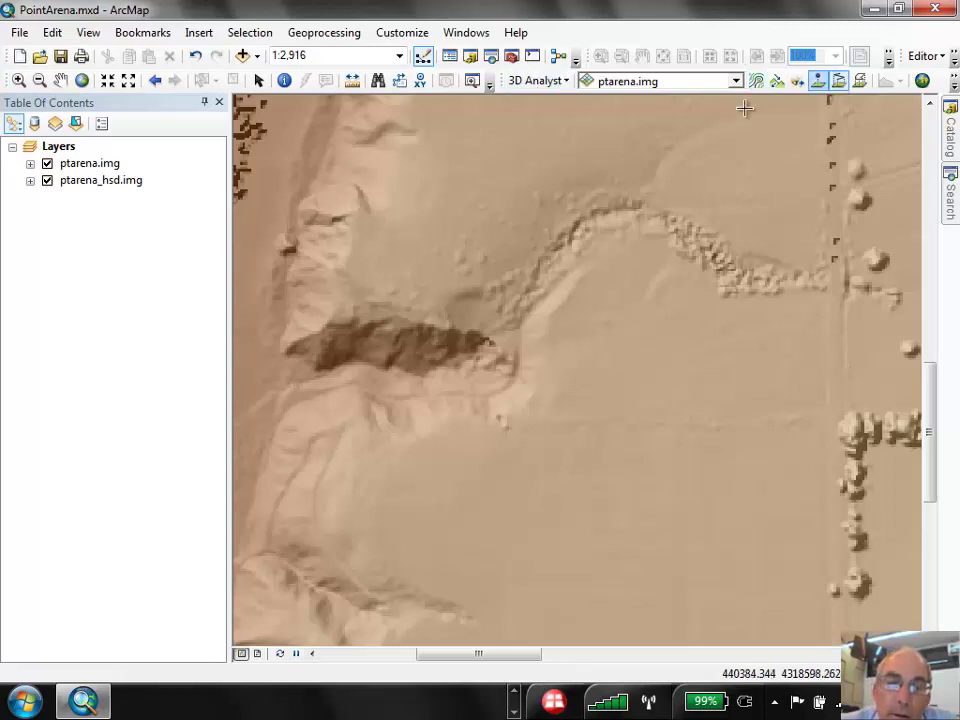
left_click(293, 382)
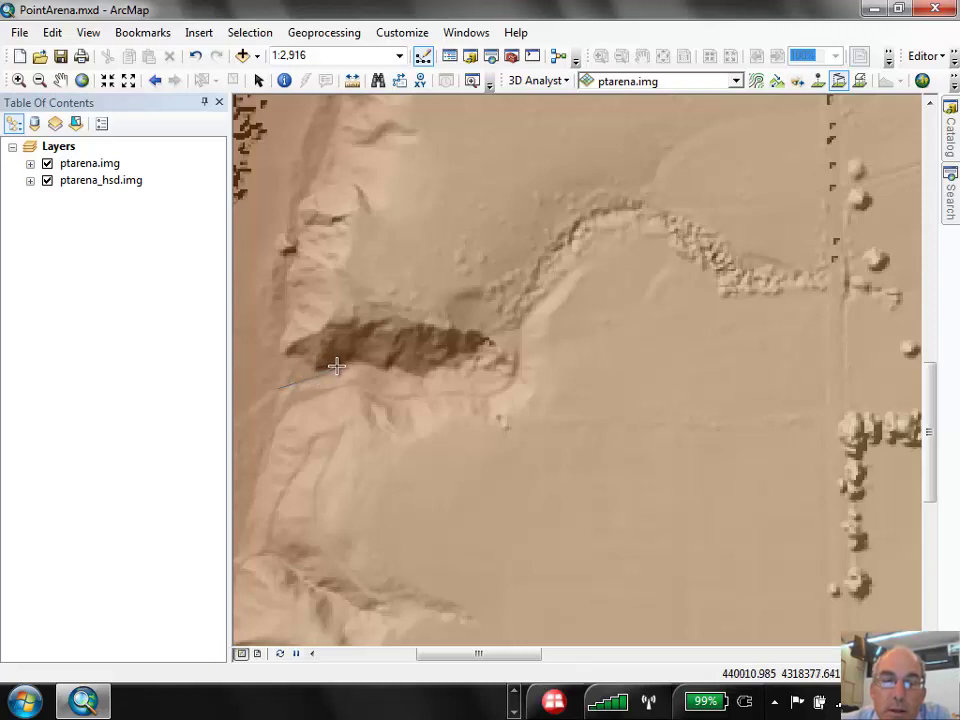
left_click(340, 367)
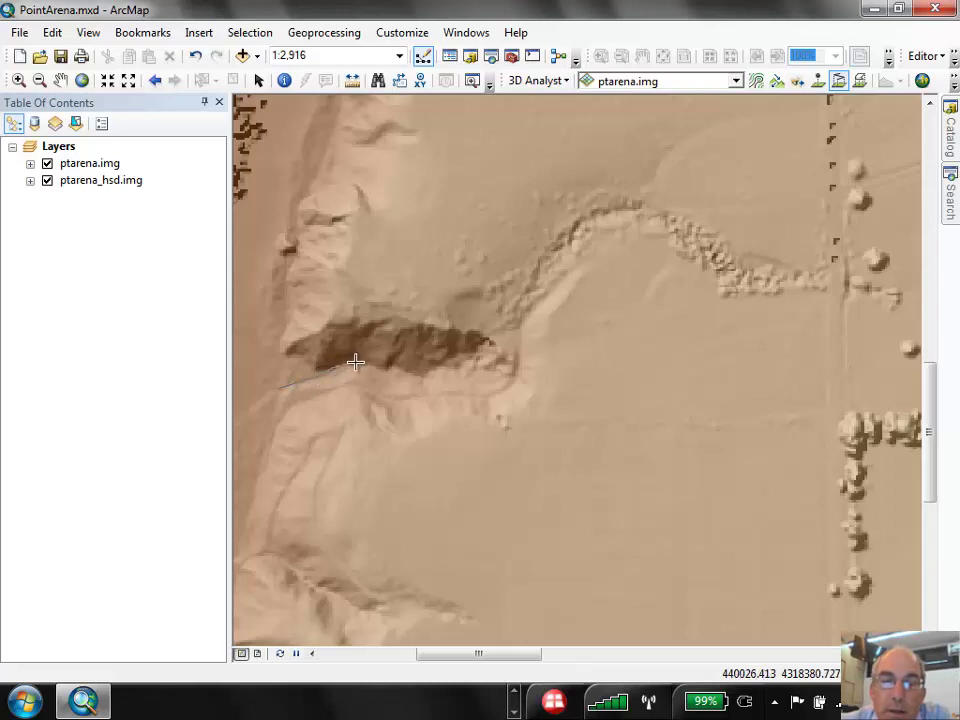
left_click(418, 377)
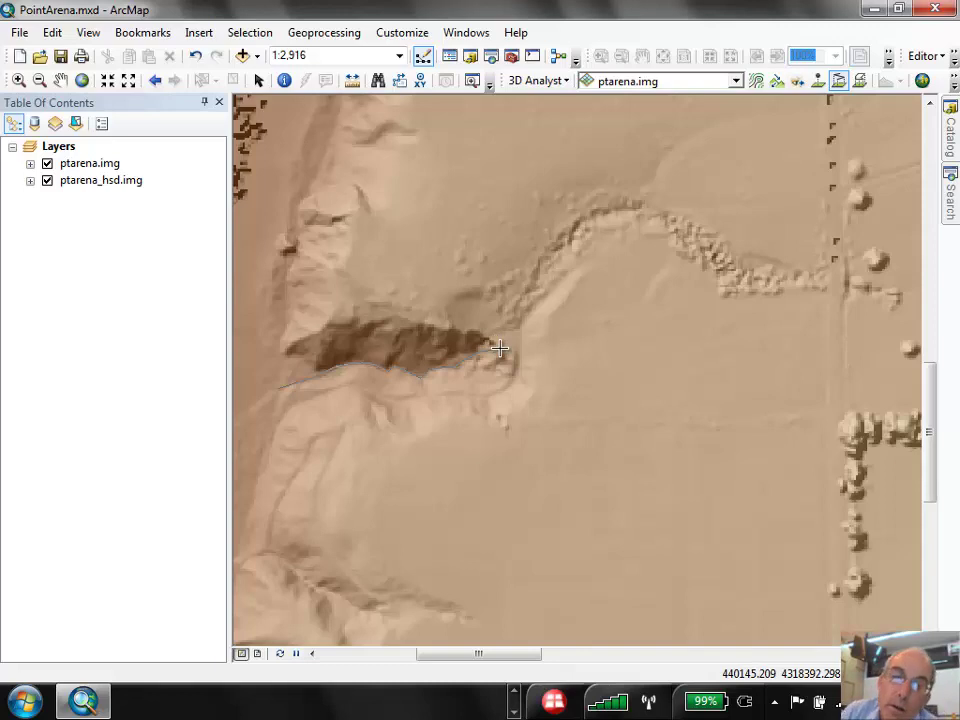
left_click(495, 348)
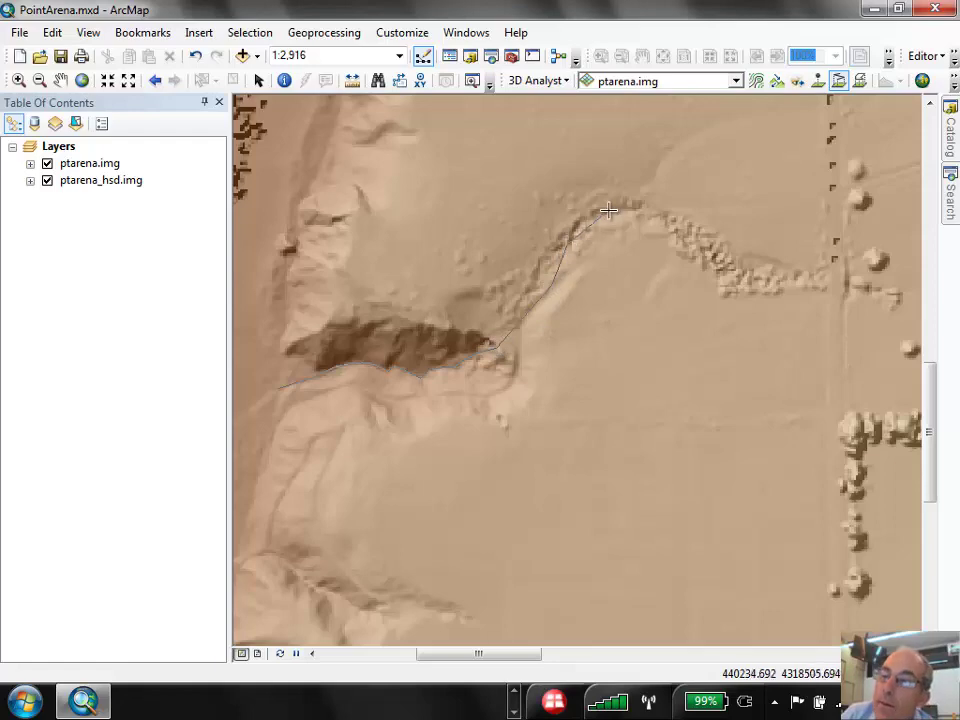
double_click(669, 210)
left_click(885, 81)
mouse_move(620, 268)
left_mouse_down()
mouse_move(438, 118)
mouse_move(375, 88)
left_mouse_up()
left_click_drag(470, 160, 848, 155)
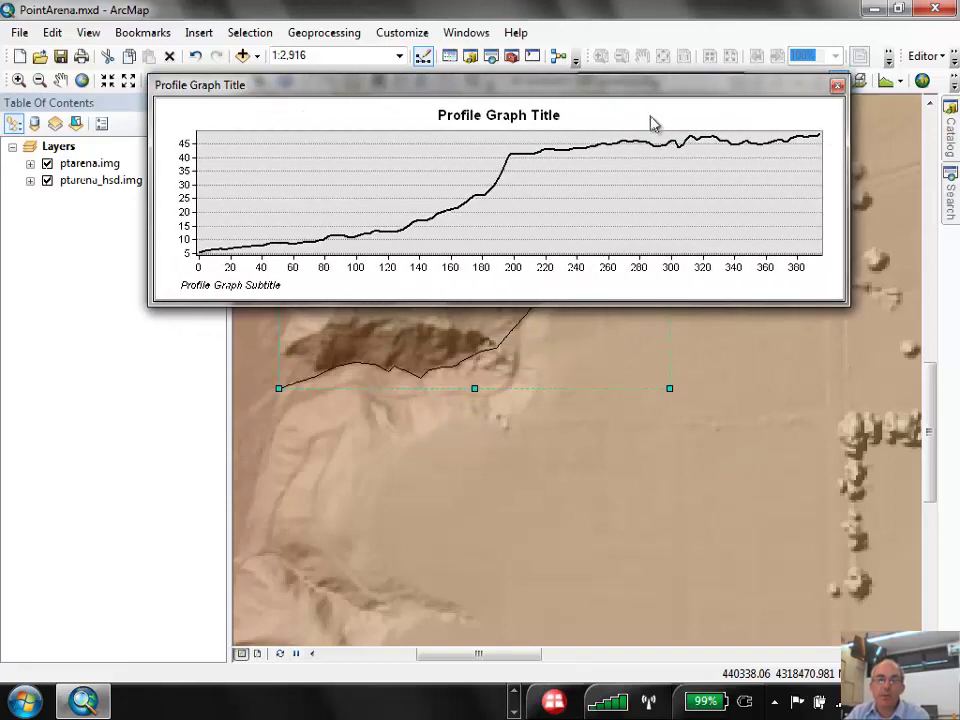
left_click_drag(630, 84, 585, 23)
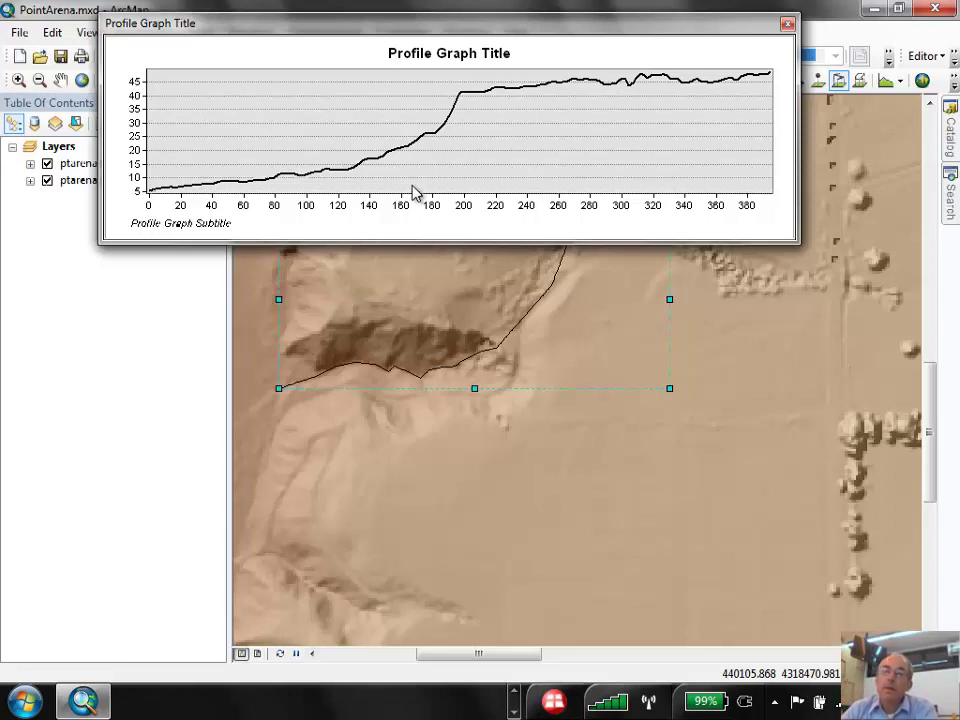
left_click(787, 24)
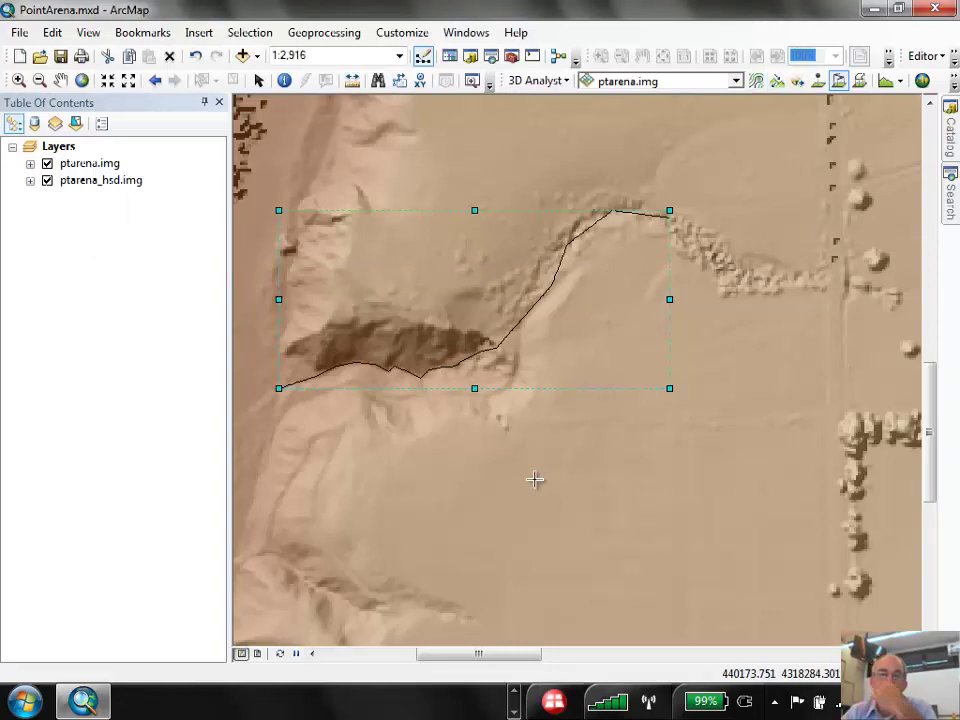
key("Delete")
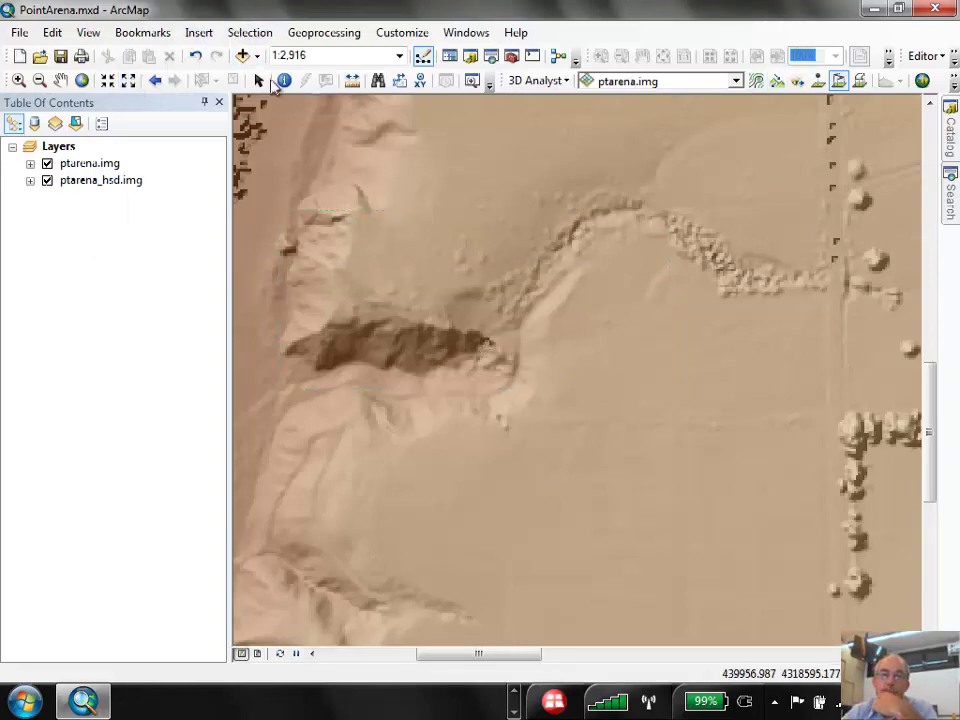
- Zoom to full extent and profile two lines across the upper terrace and lower slope
left_click(81, 80)
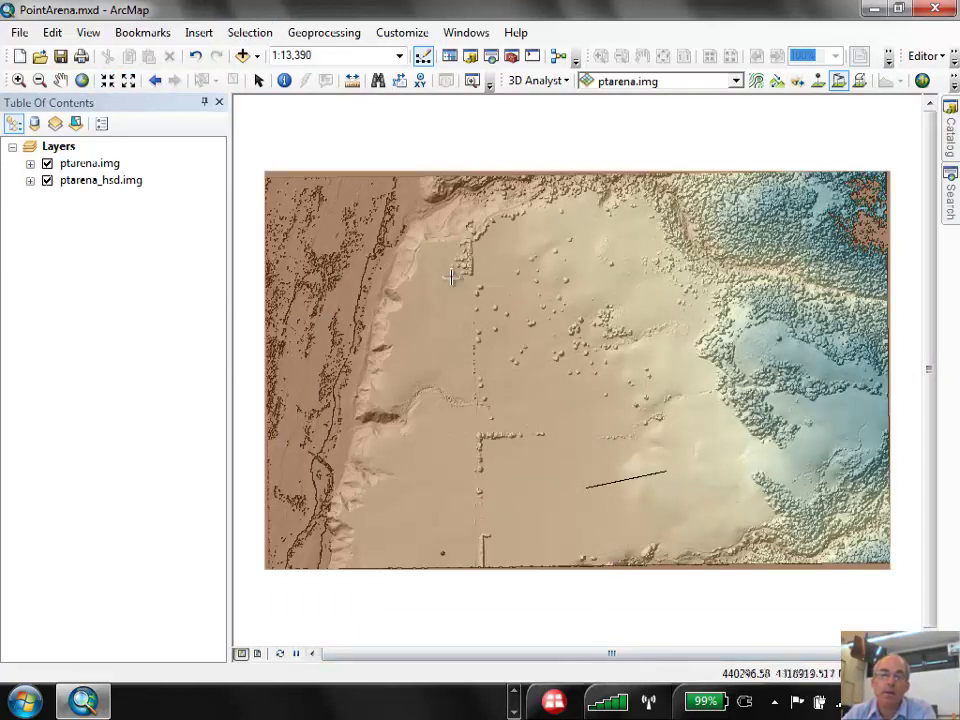
left_click_drag(485, 270, 565, 221)
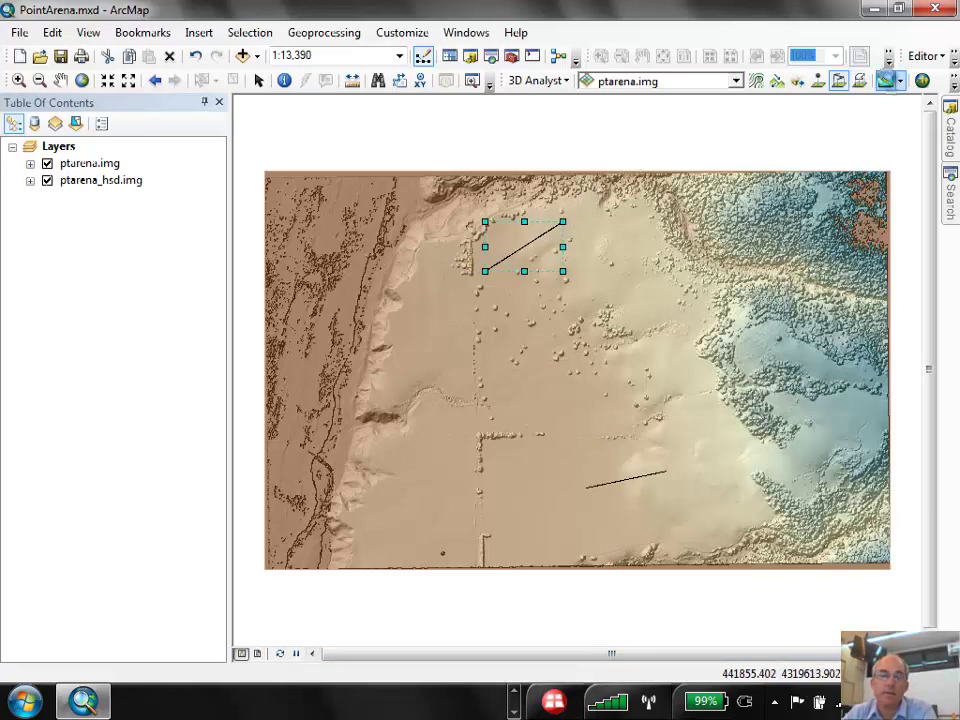
left_click(862, 81)
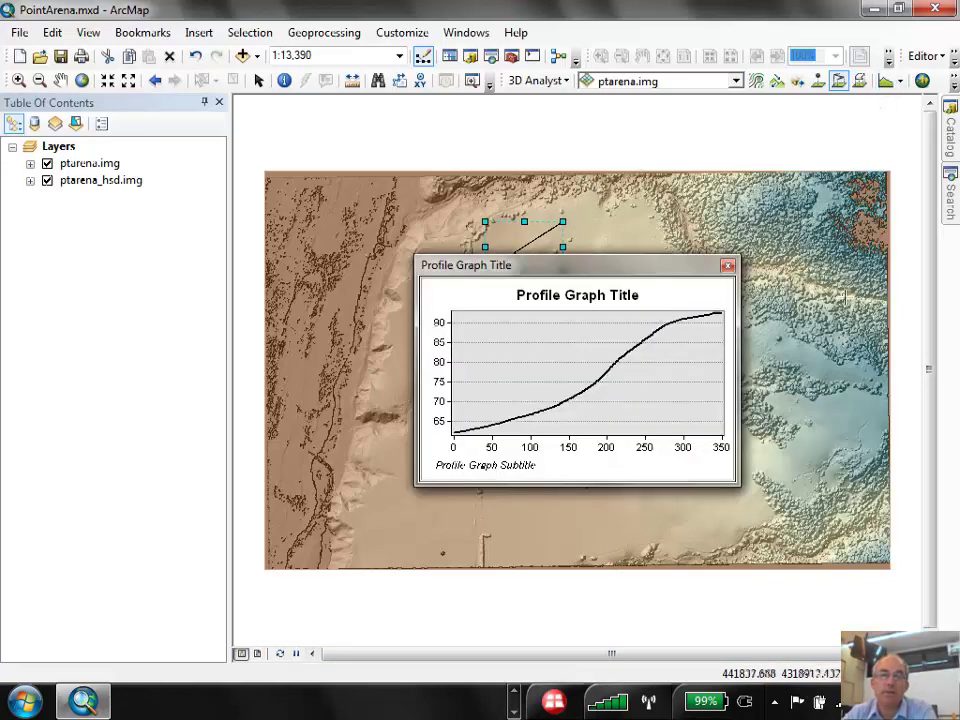
left_click(727, 265)
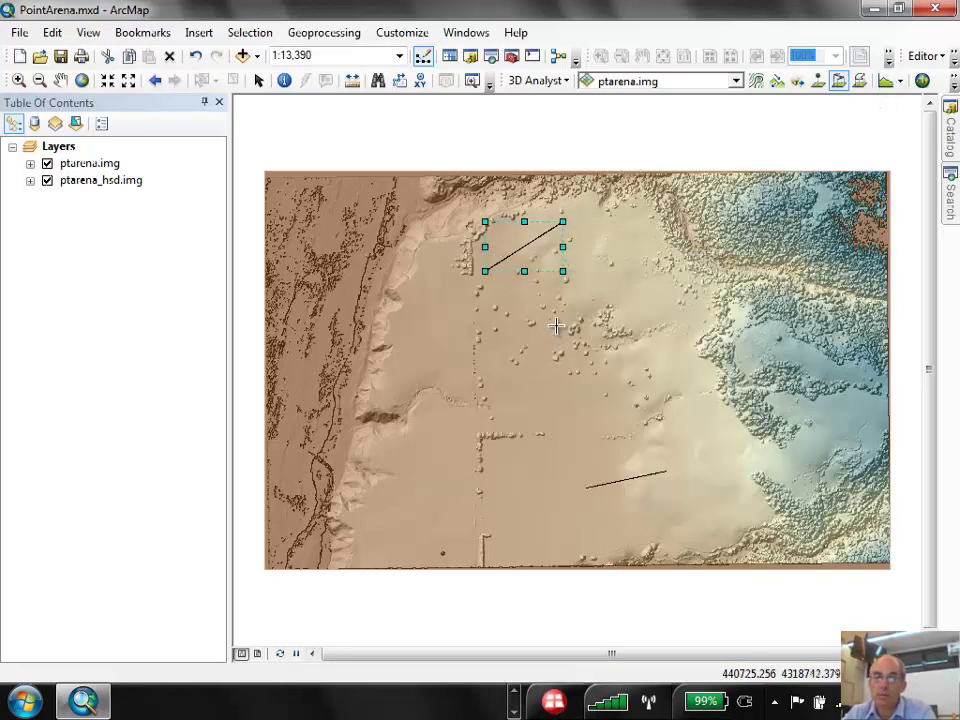
left_click_drag(556, 324, 609, 269)
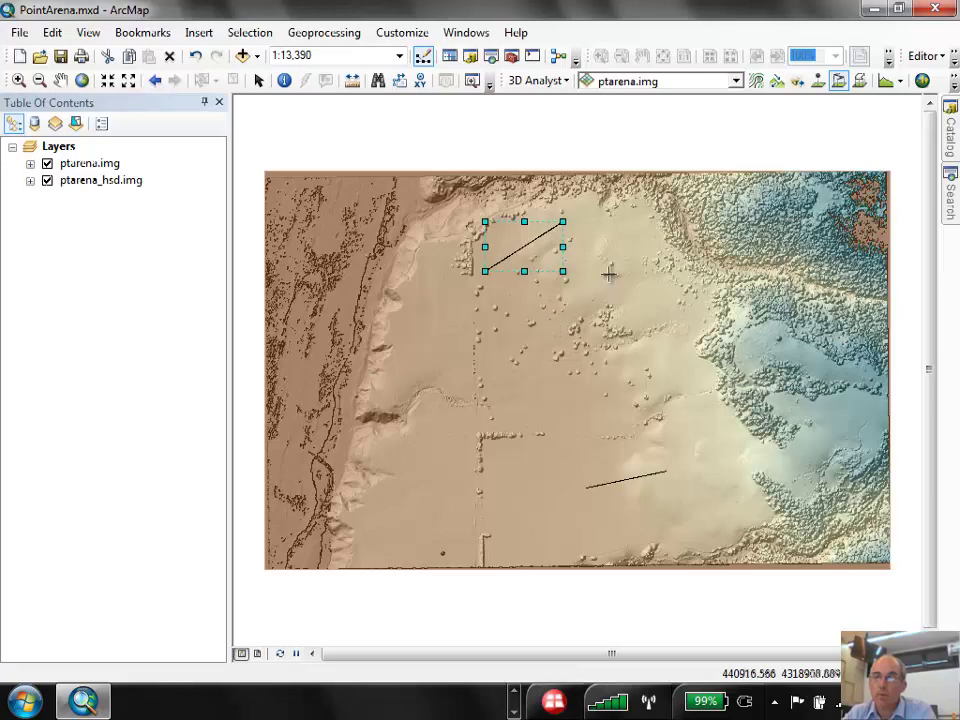
left_click(918, 82)
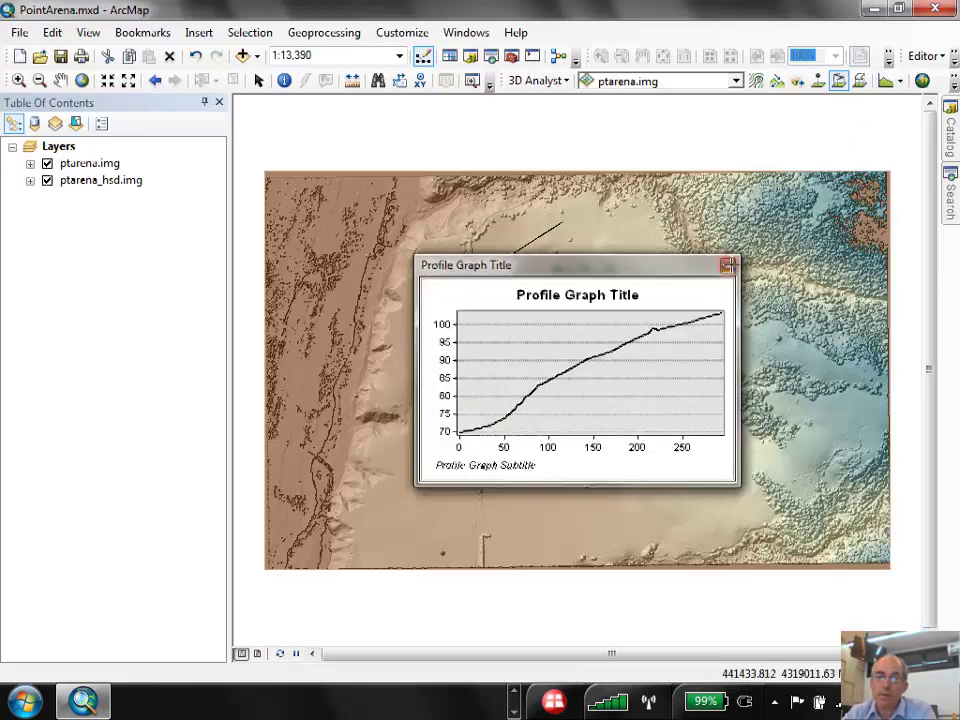
left_click(729, 266)
- Profile a mid-slope line and a line beside the lower one, then delete the duplicate
left_click_drag(578, 395, 659, 349)
left_click(887, 81)
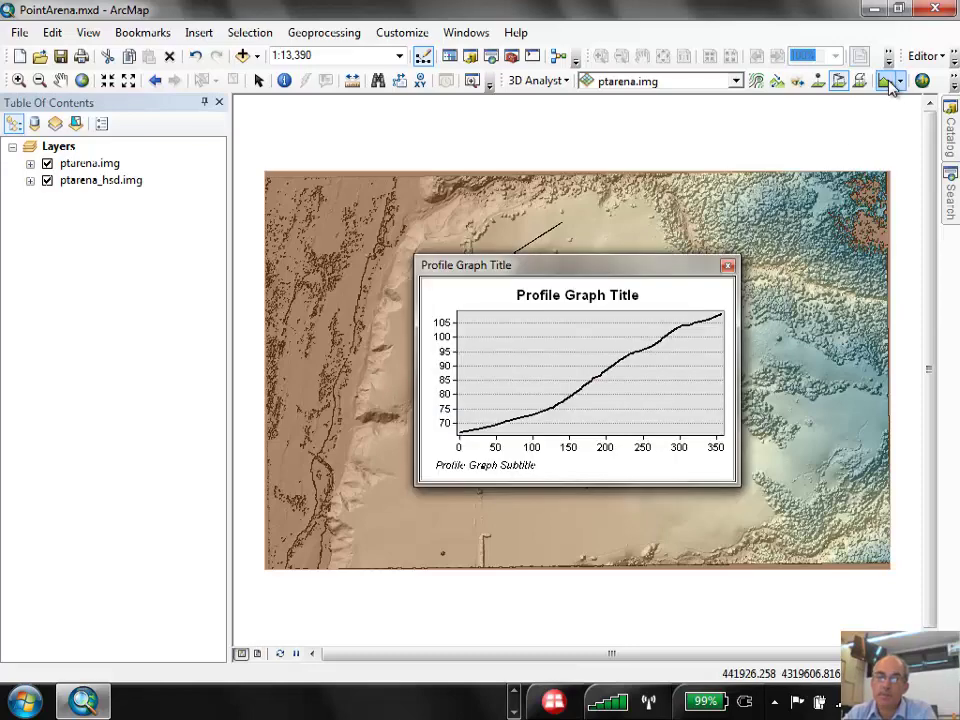
left_click(727, 265)
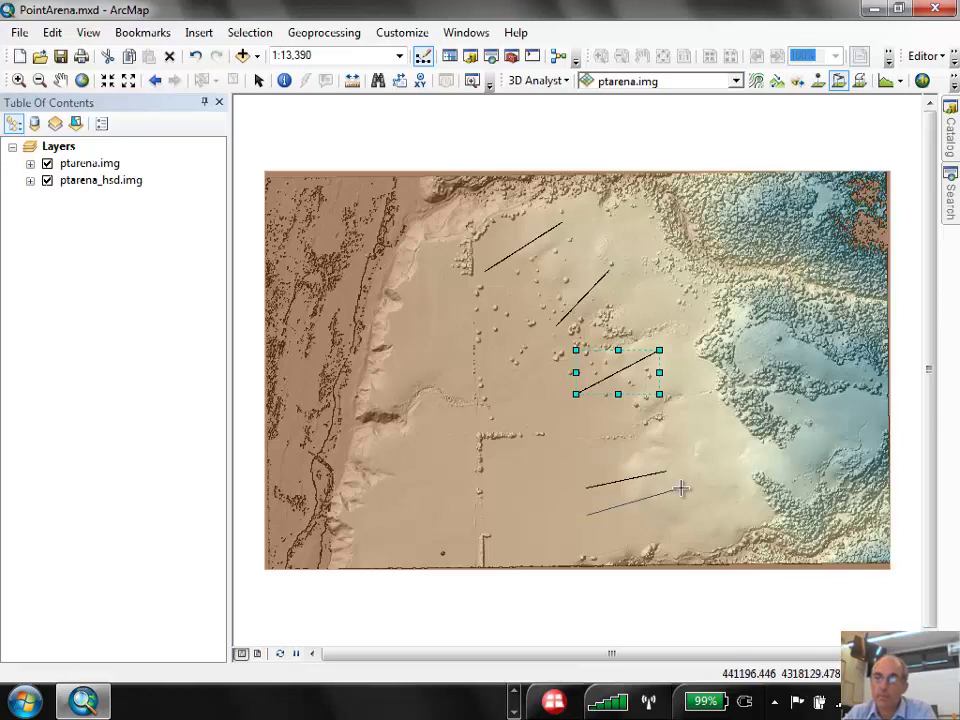
left_click(587, 515)
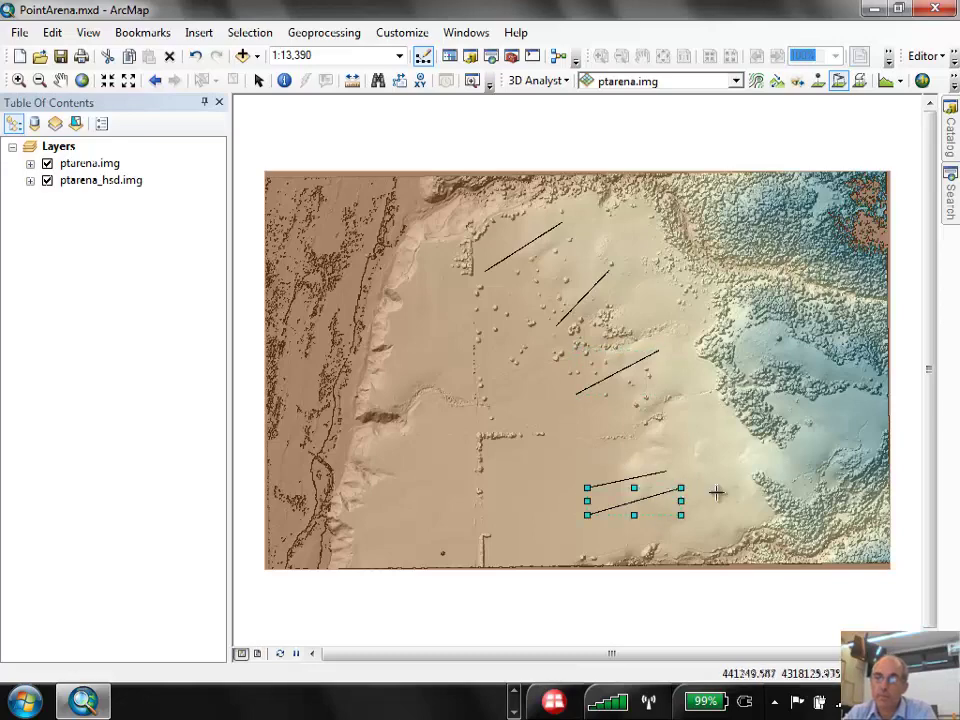
left_click(887, 81)
left_click(728, 268)
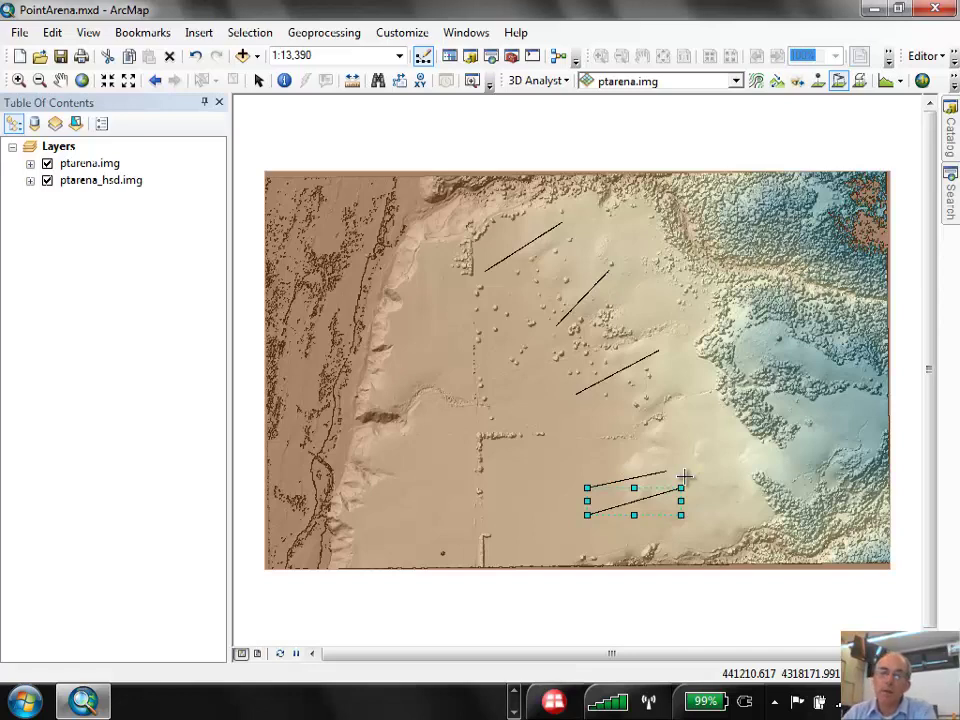
key("Delete")
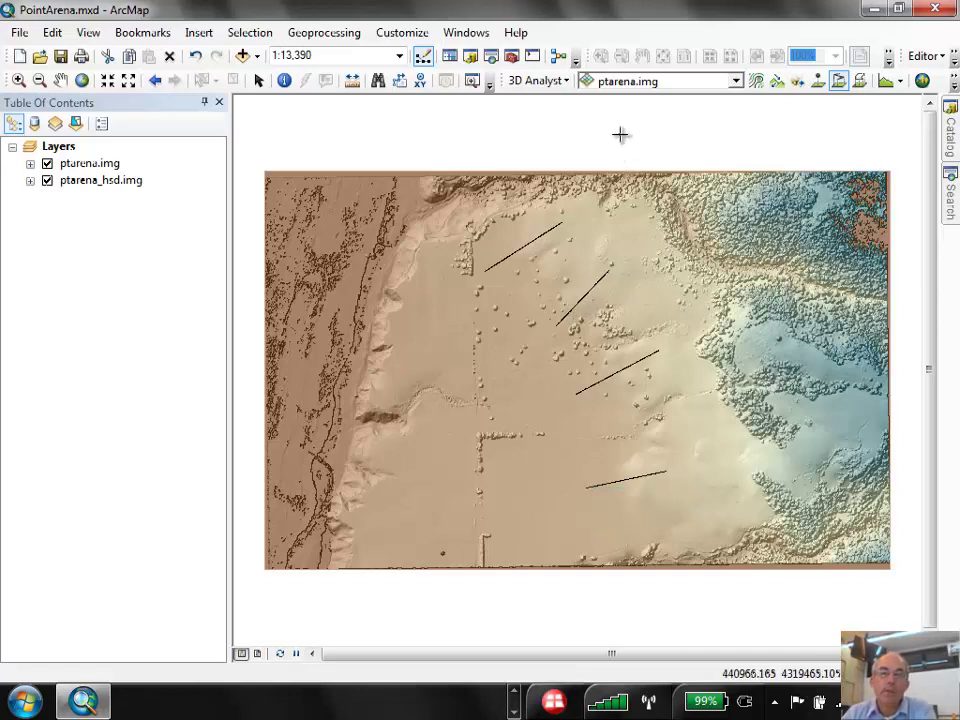
left_click(258, 81)
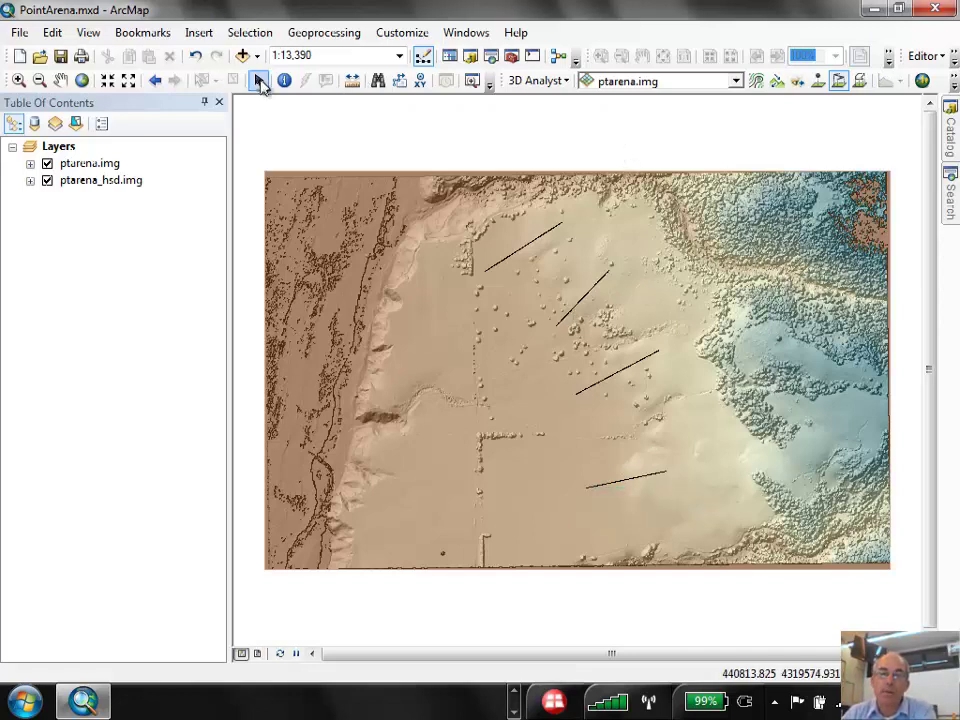
- Delete the upper-left, second and mid-slope profile lines in ArcMap
left_click(533, 252)
key("Delete")
left_click(590, 296)
key("Delete")
left_click(630, 372)
key("Delete")
- Minimize ArcMap and open scarpdater_gui.m from the ScarpLab2003 folder
left_click(873, 9)
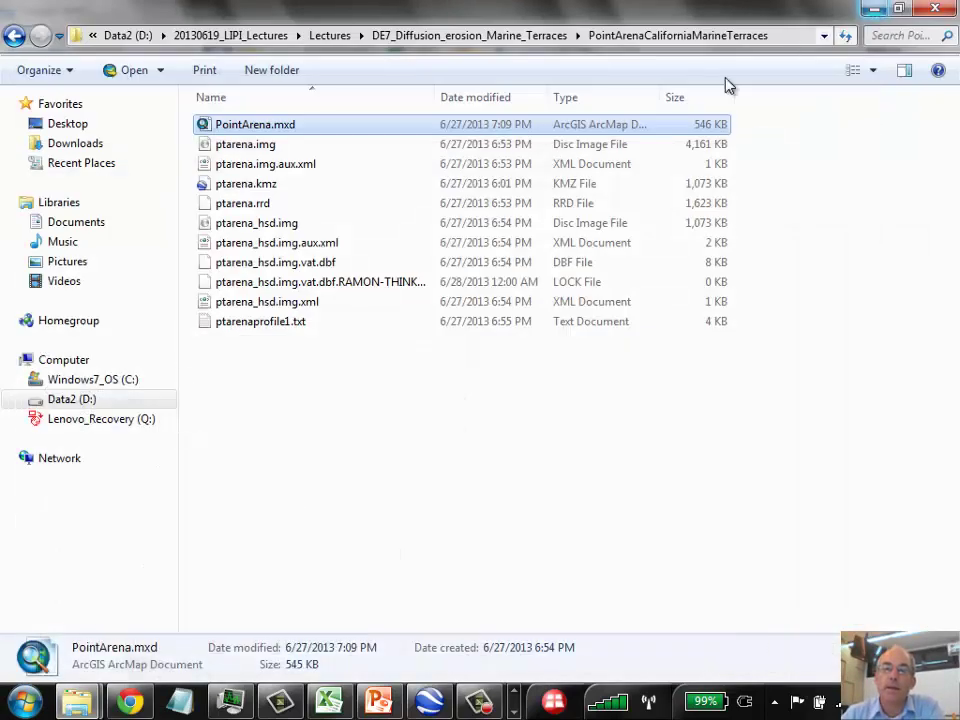
left_click(469, 35)
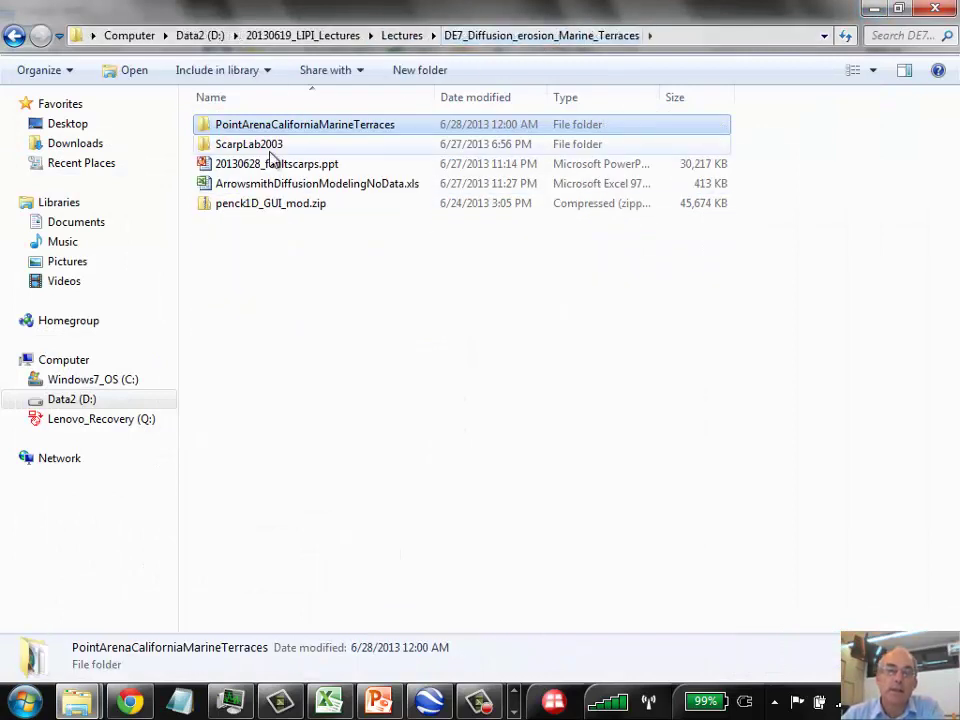
left_click(249, 144)
double_click(268, 146)
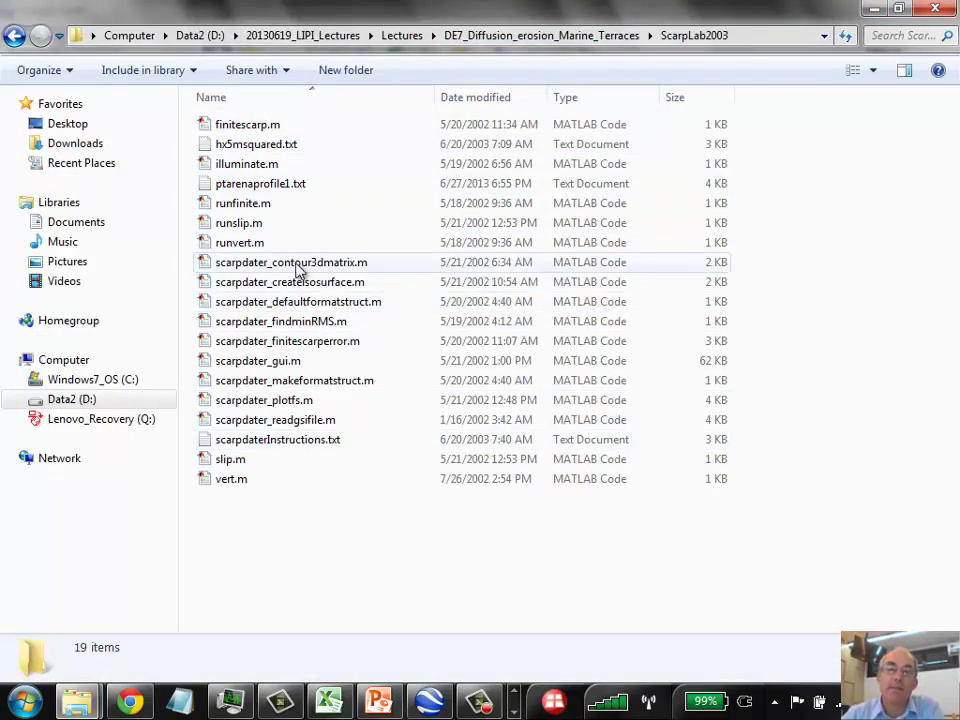
left_click(240, 361)
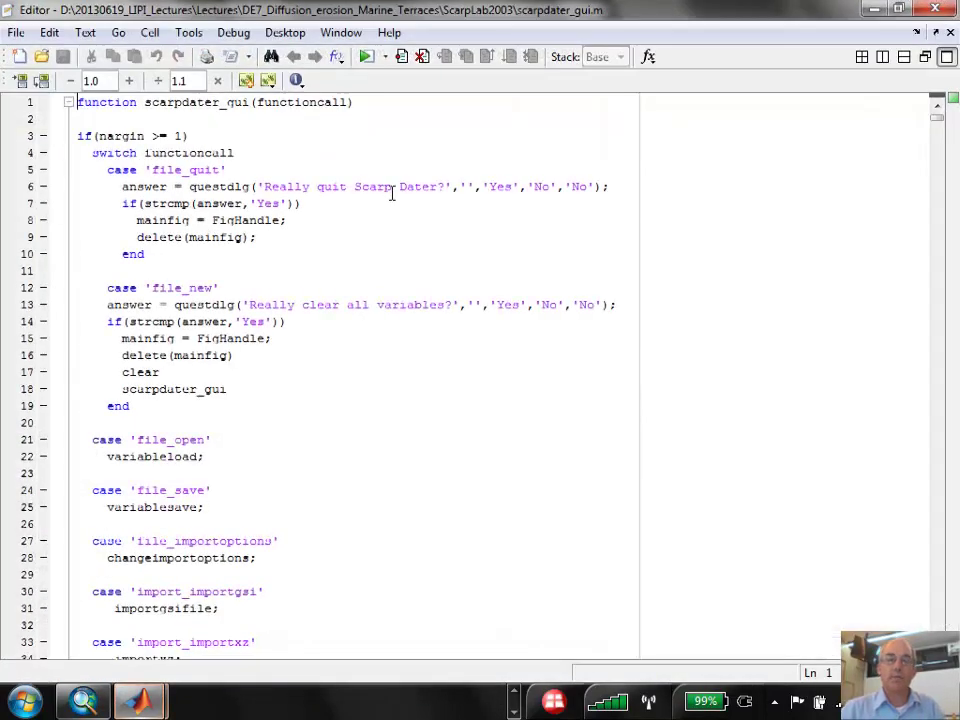
- Launch the Diffusion Scarp Dater from the MATLAB Editor and set its windows aside
left_click(366, 57)
left_click_drag(375, 100, 508, 22)
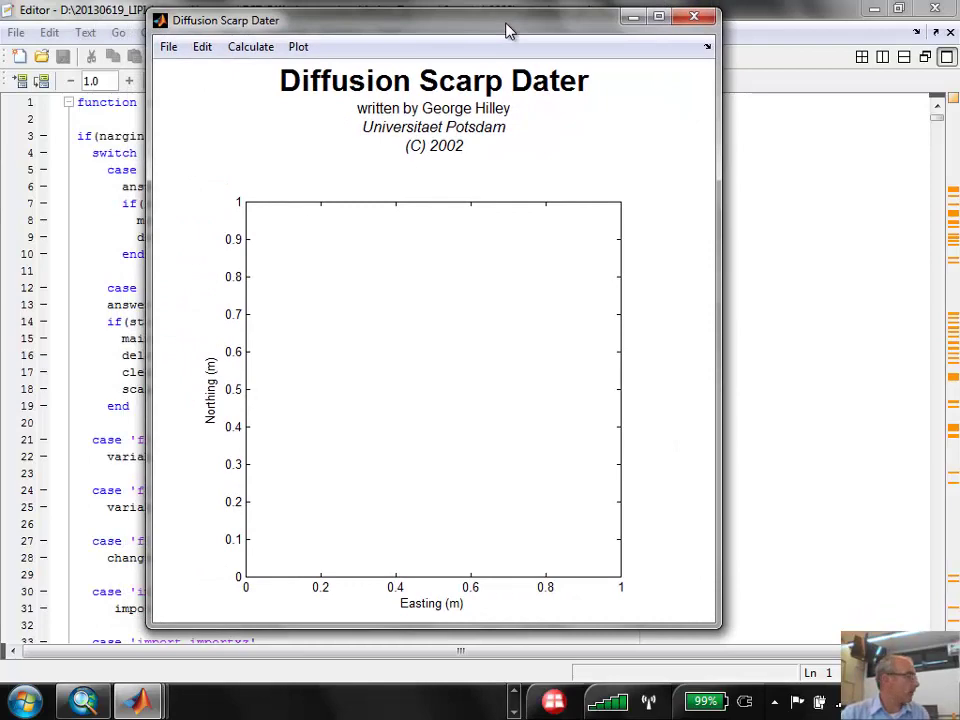
left_click(633, 17)
left_click(872, 8)
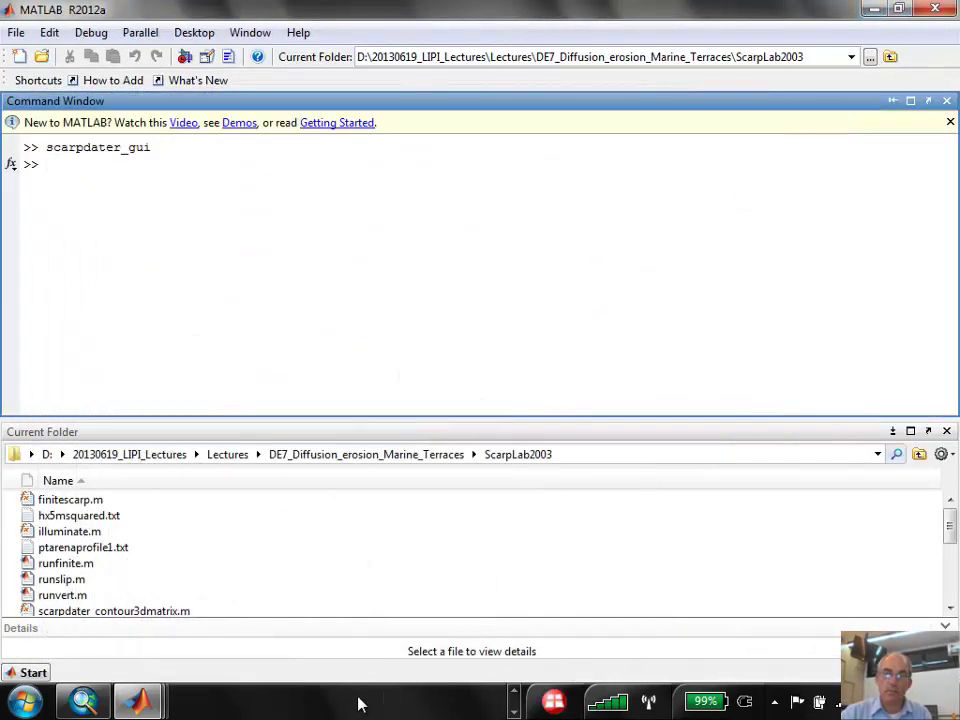
left_click(83, 701)
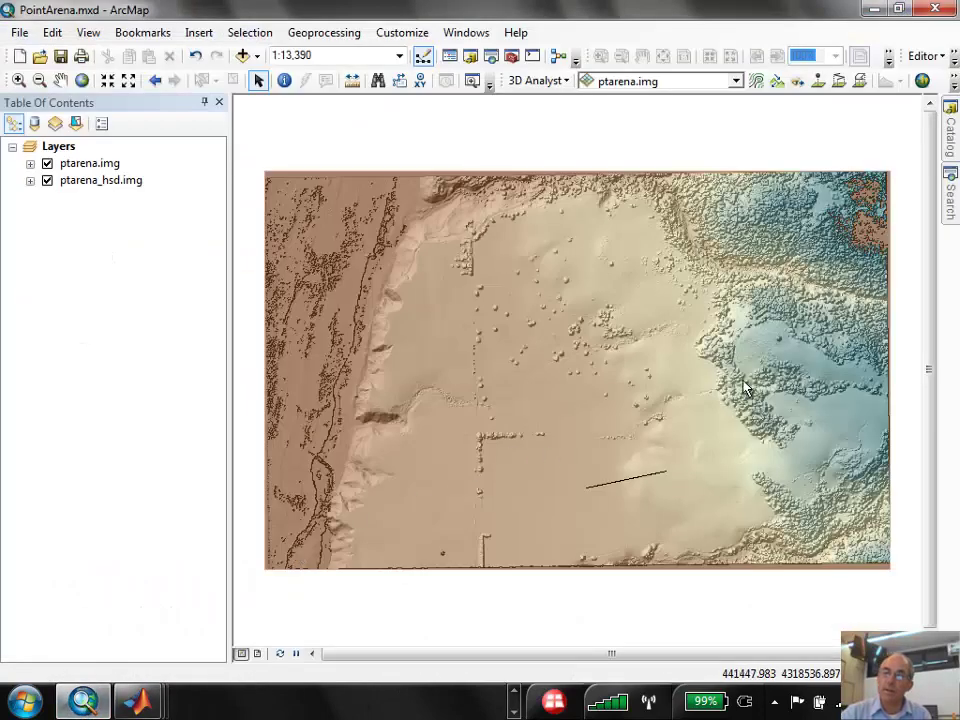
- Trace the lower slope line with Interpolate Line and display its profile graph
left_click(838, 81)
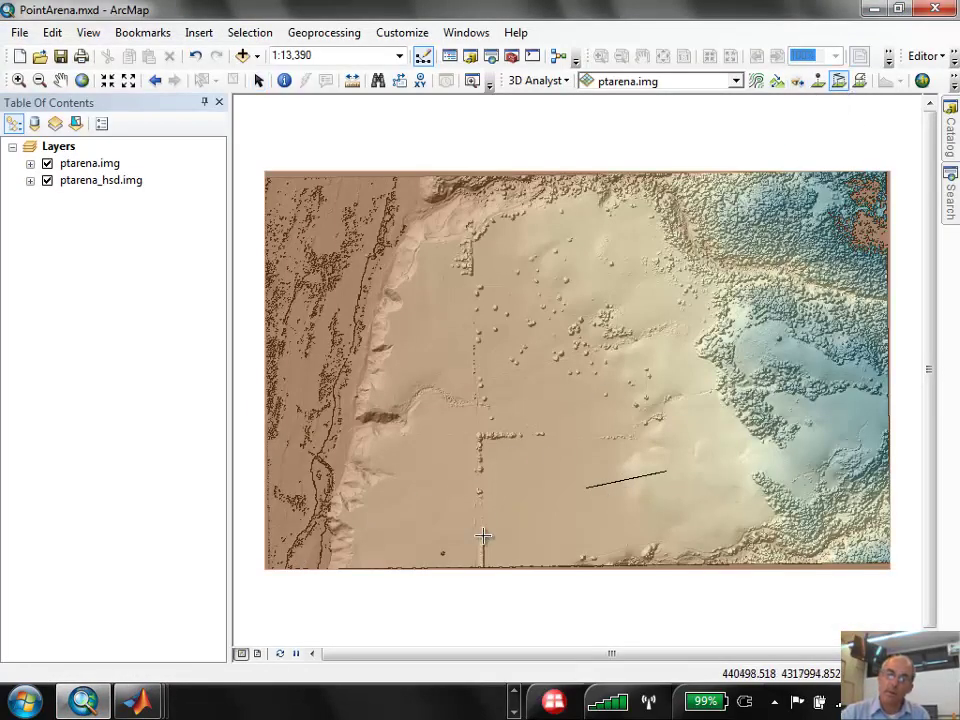
left_click(587, 488)
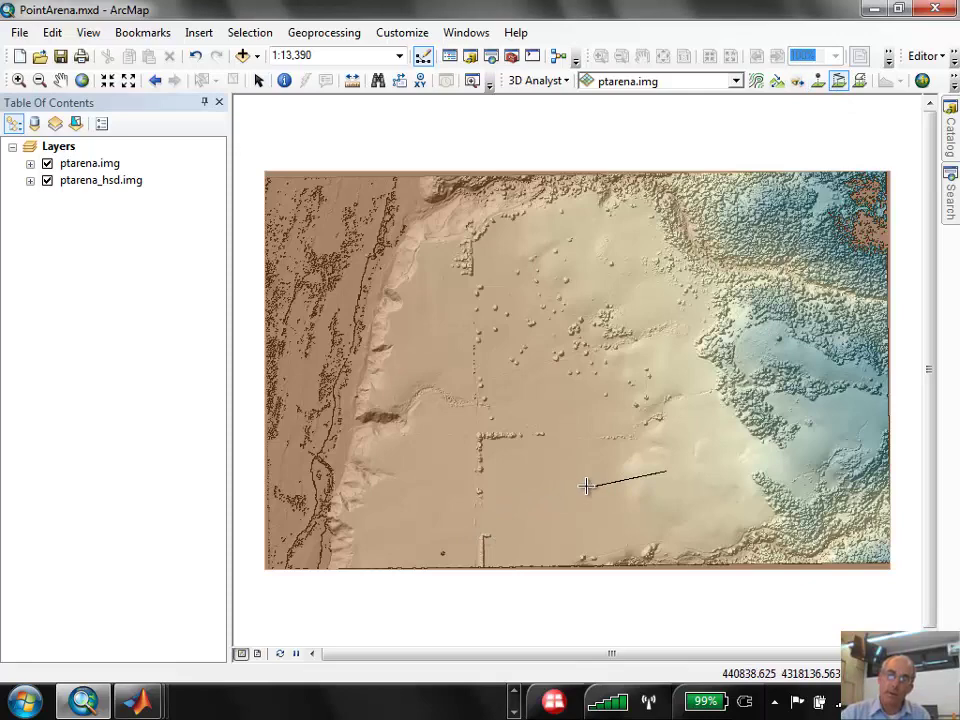
double_click(668, 474)
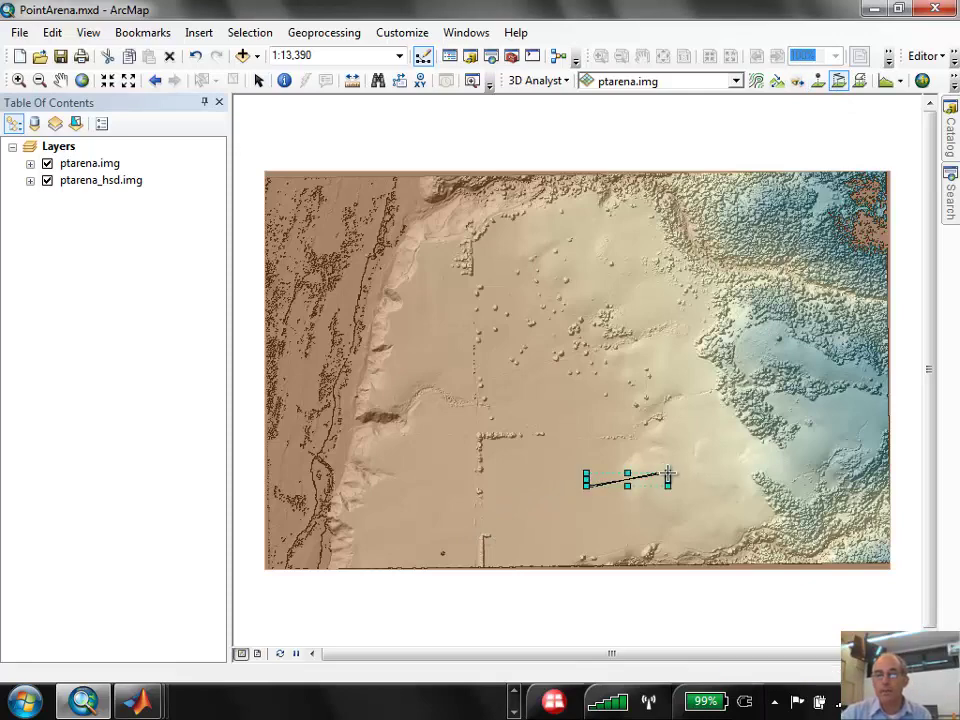
left_click(900, 81)
left_click_drag(632, 266, 576, 101)
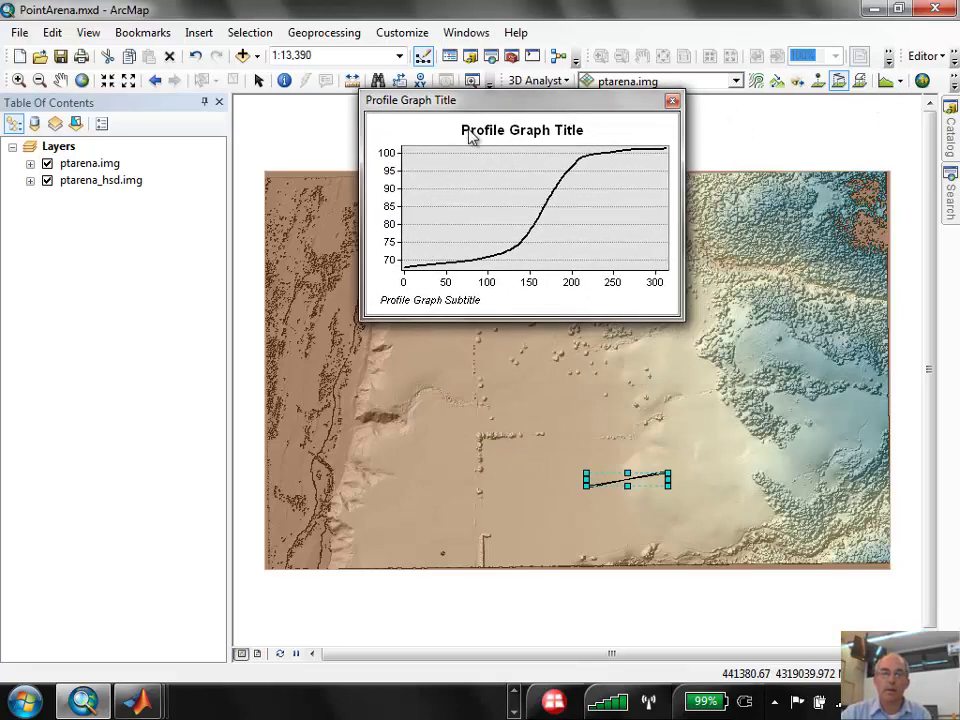
- In the profile graph's data export options, exclude the header
right_click(408, 129)
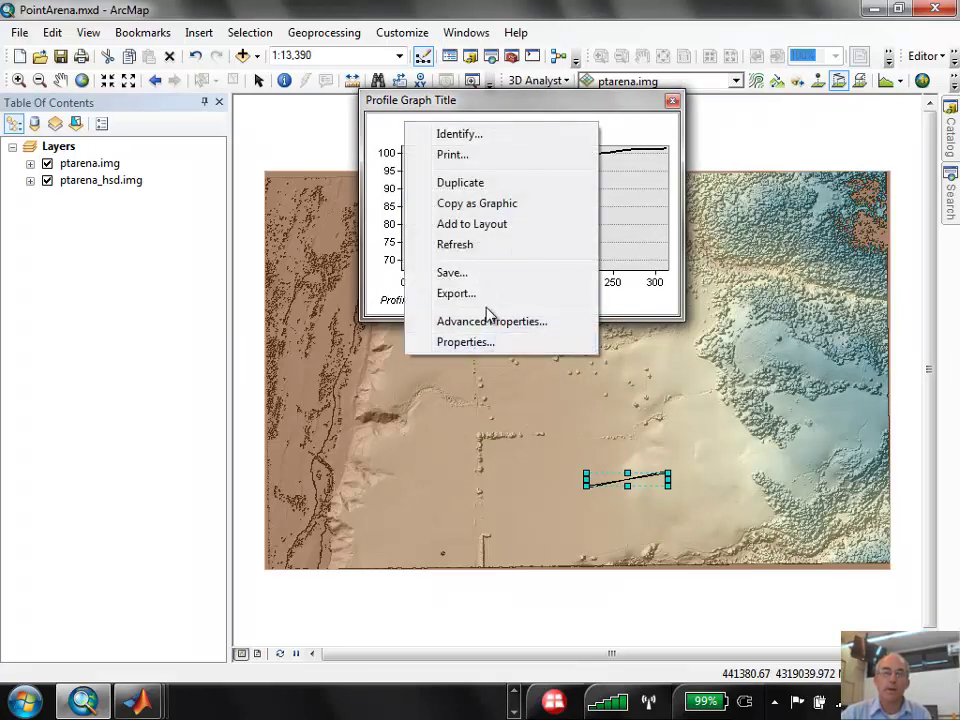
left_click(456, 293)
left_click(346, 195)
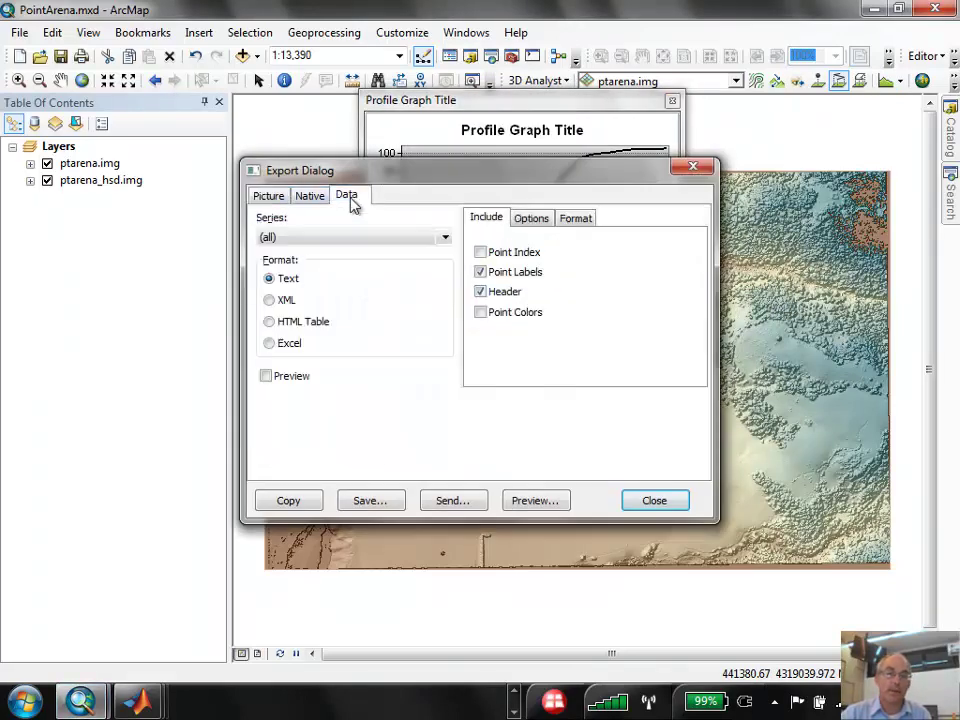
left_click(481, 291)
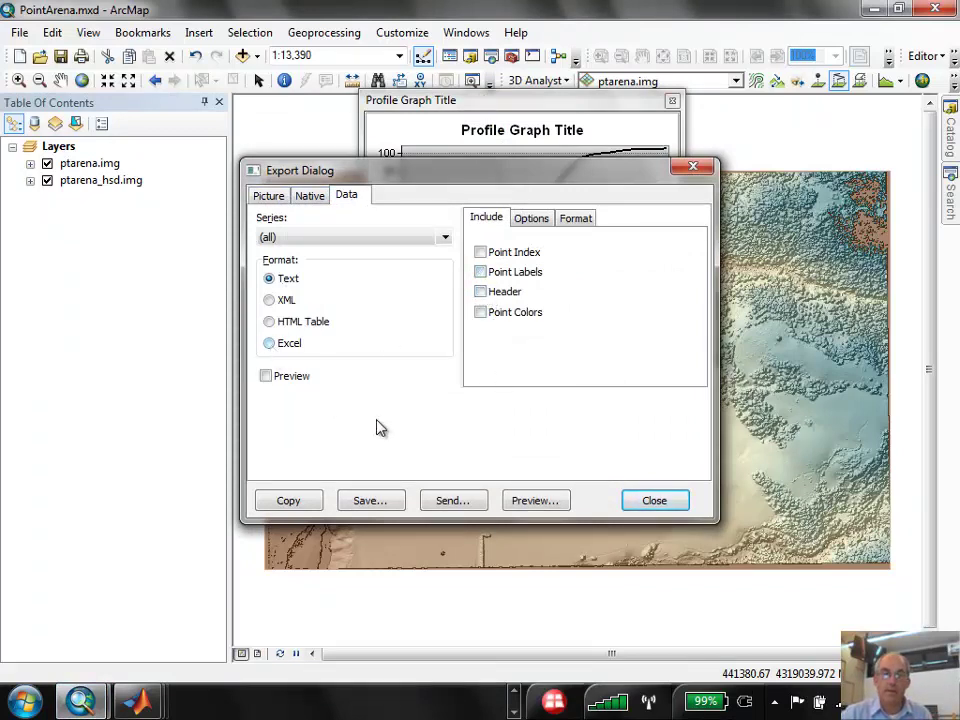
- Save the profile data as ptarenaprofile2.txt in the marine terraces folder
left_click(370, 500)
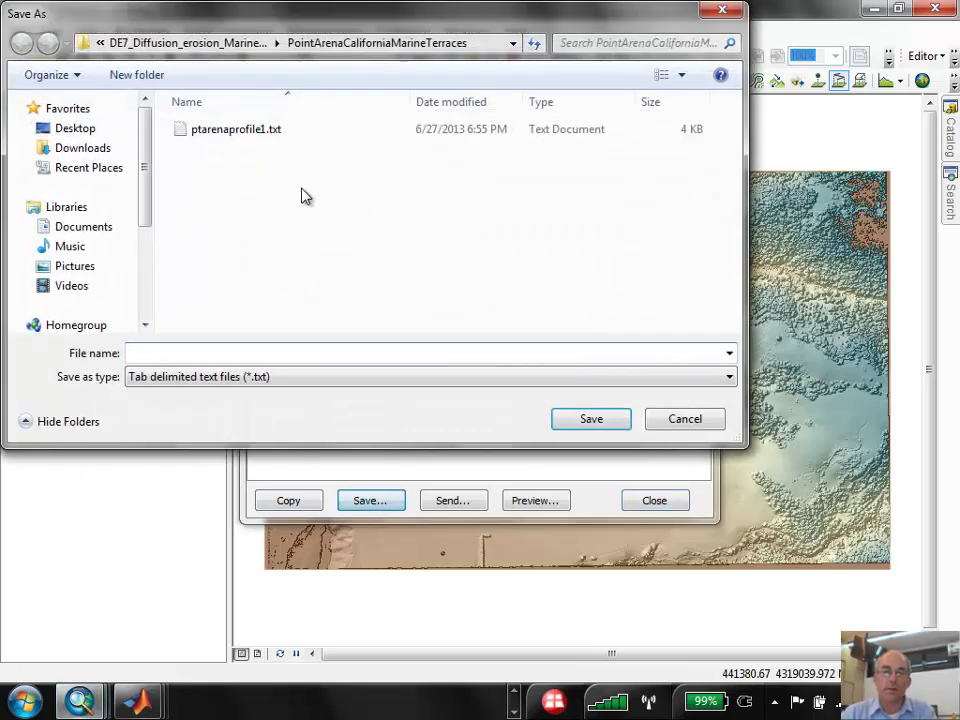
left_click(236, 129)
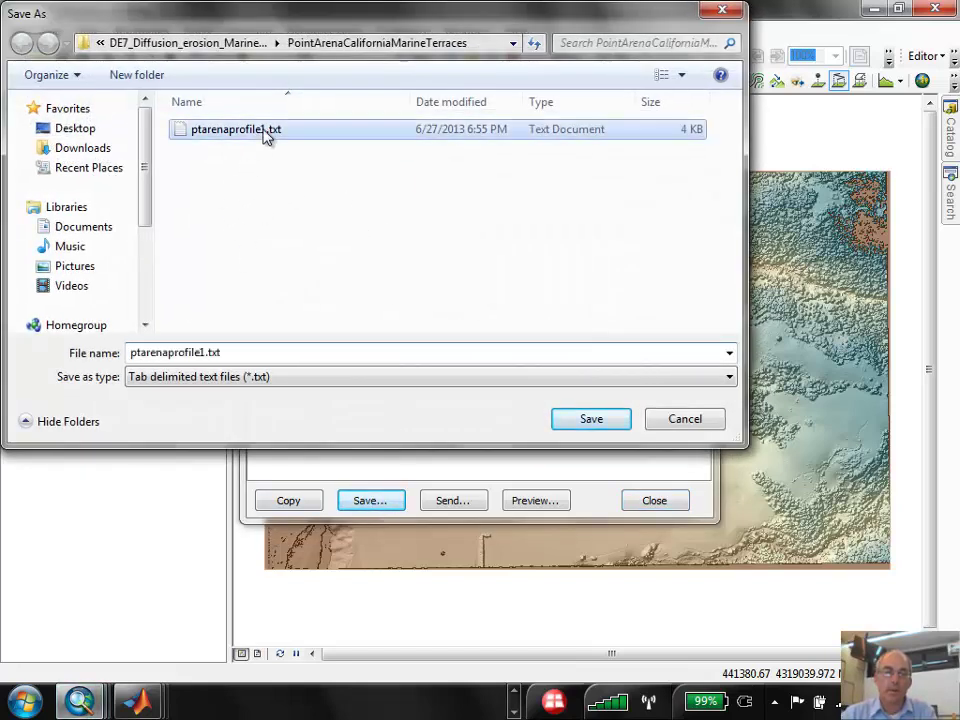
left_click(203, 352)
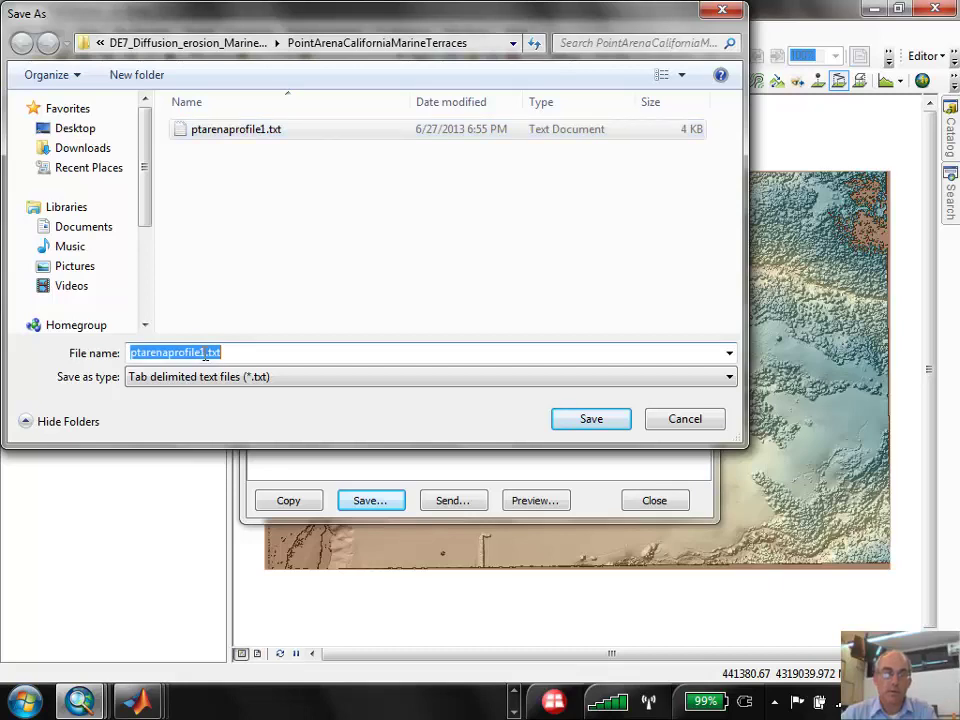
type("2")
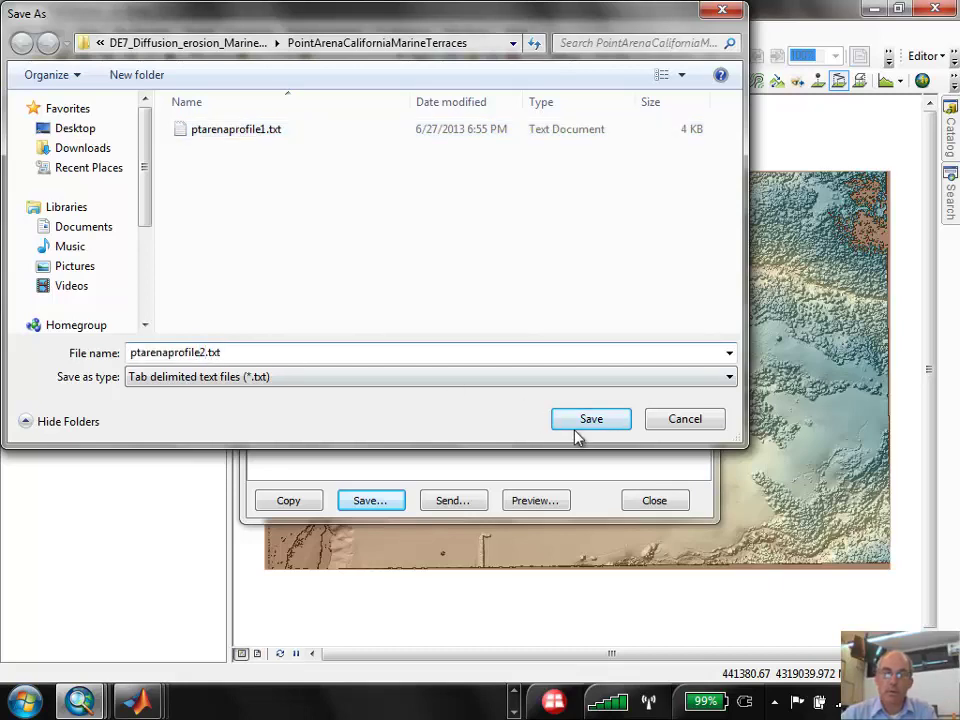
left_click(591, 418)
- Close the export dialog and browse D: to the PointArenaCaliforniaMarineTerraces folder
left_click(654, 500)
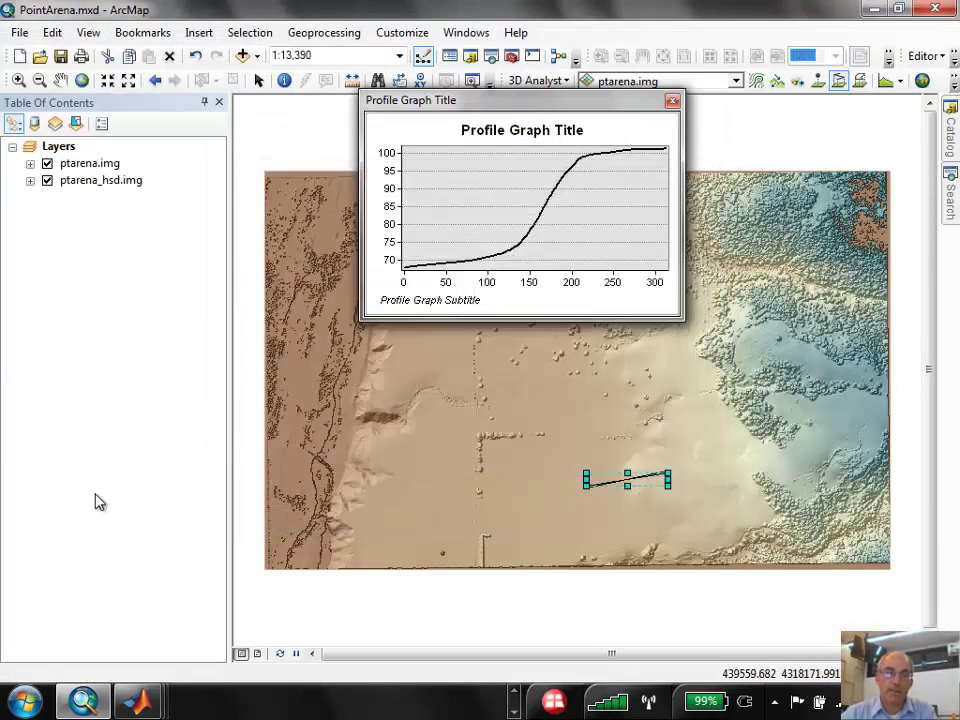
key("super")
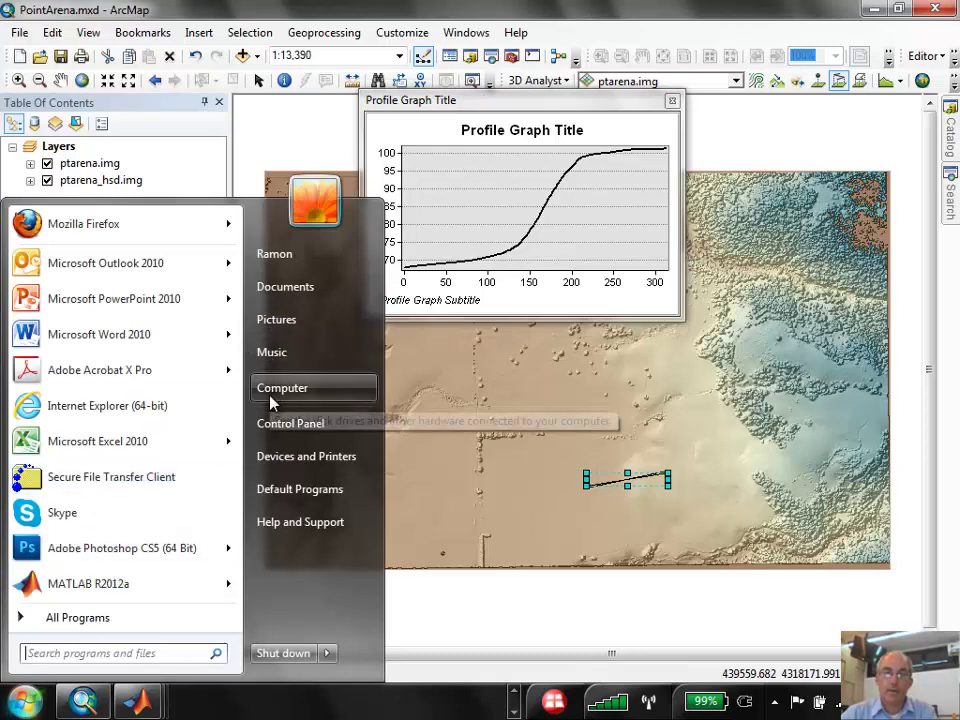
left_click(282, 388)
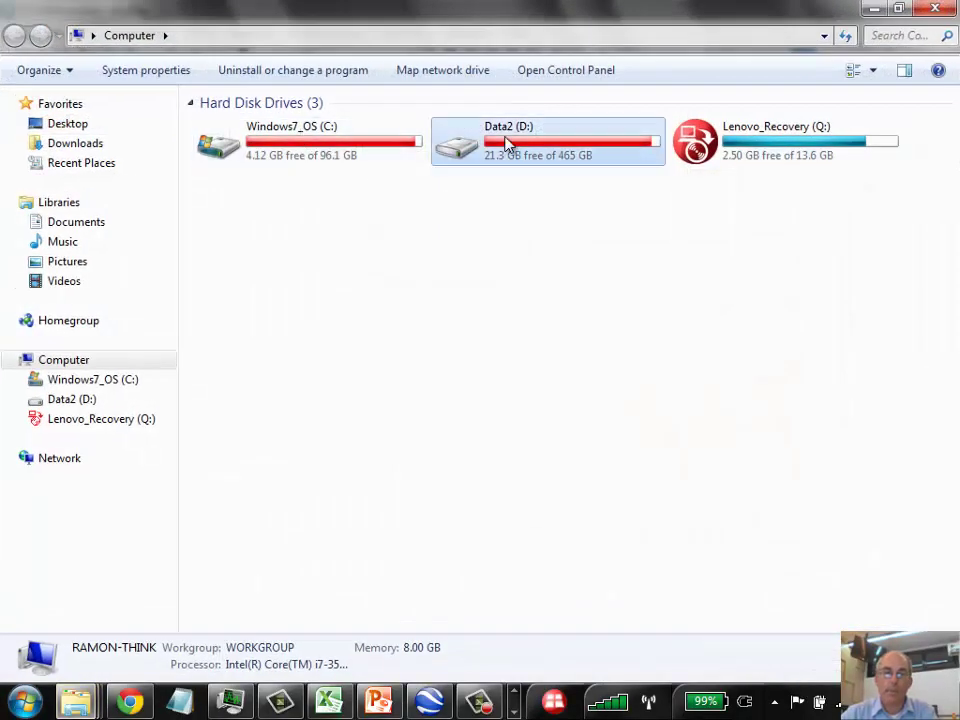
double_click(510, 145)
double_click(282, 126)
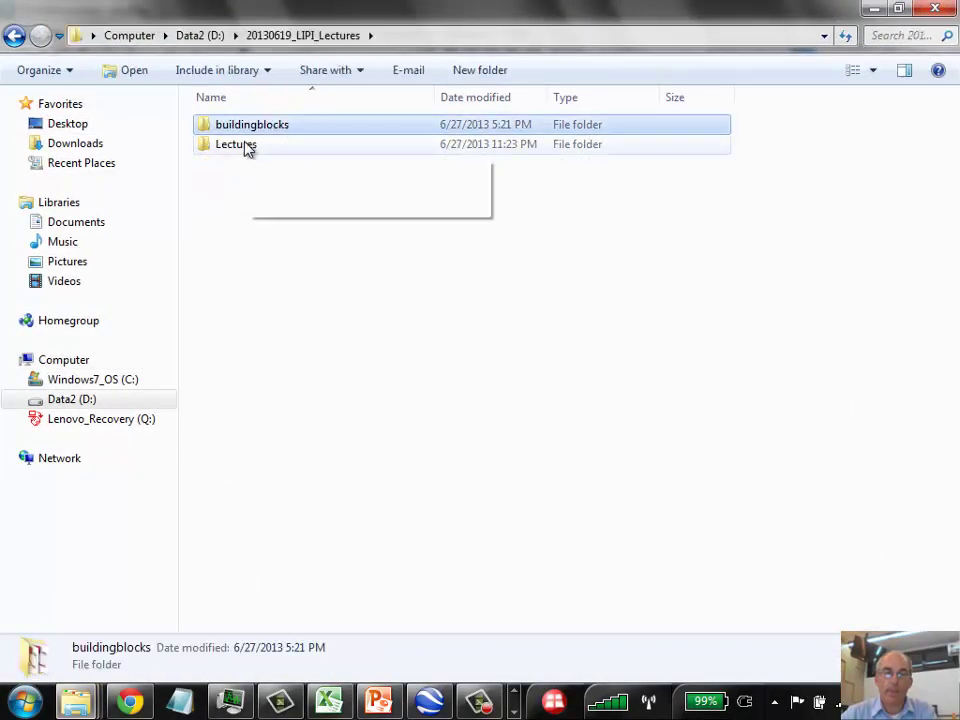
double_click(245, 144)
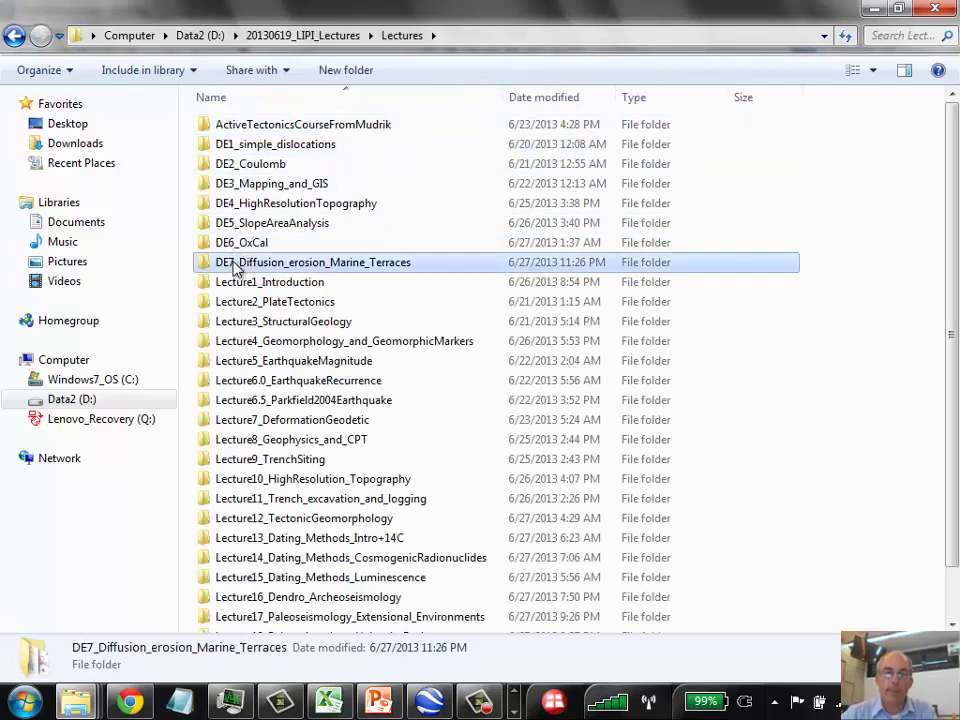
double_click(245, 262)
left_click(248, 126)
double_click(248, 126)
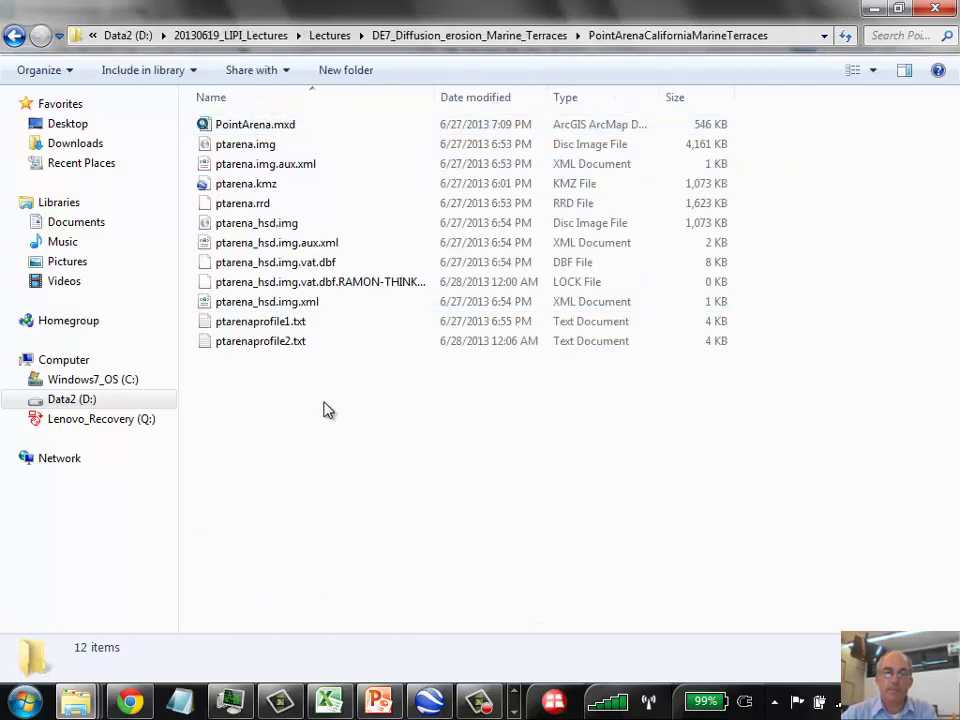
- Check ptarenaprofile2.txt's distance-elevation columns, starting near 67.9, in Notepad, then close it
double_click(260, 341)
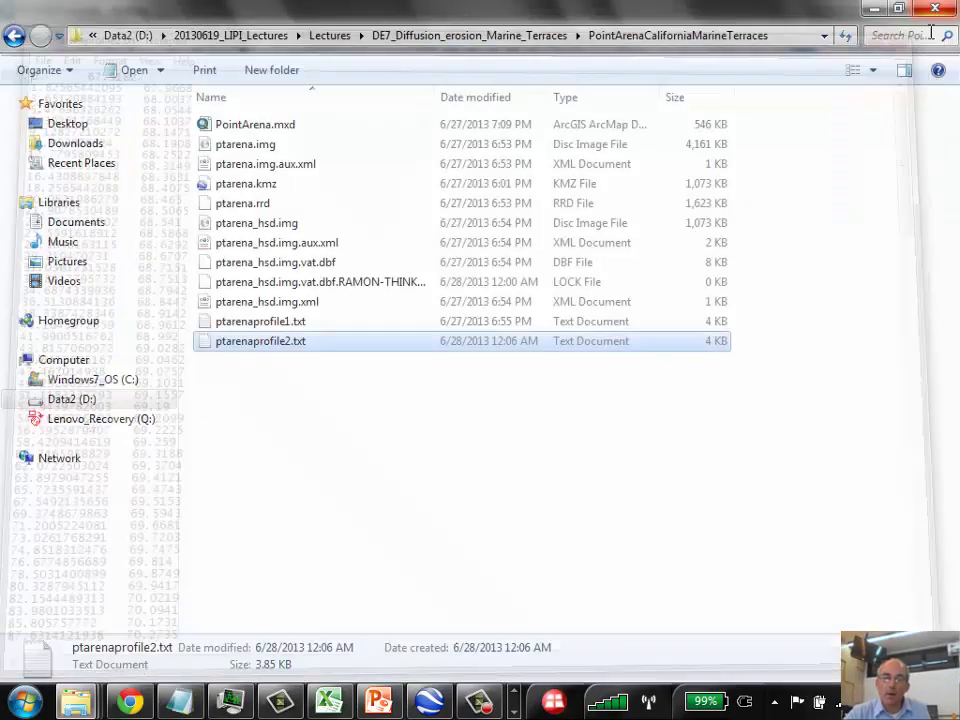
left_click(935, 12)
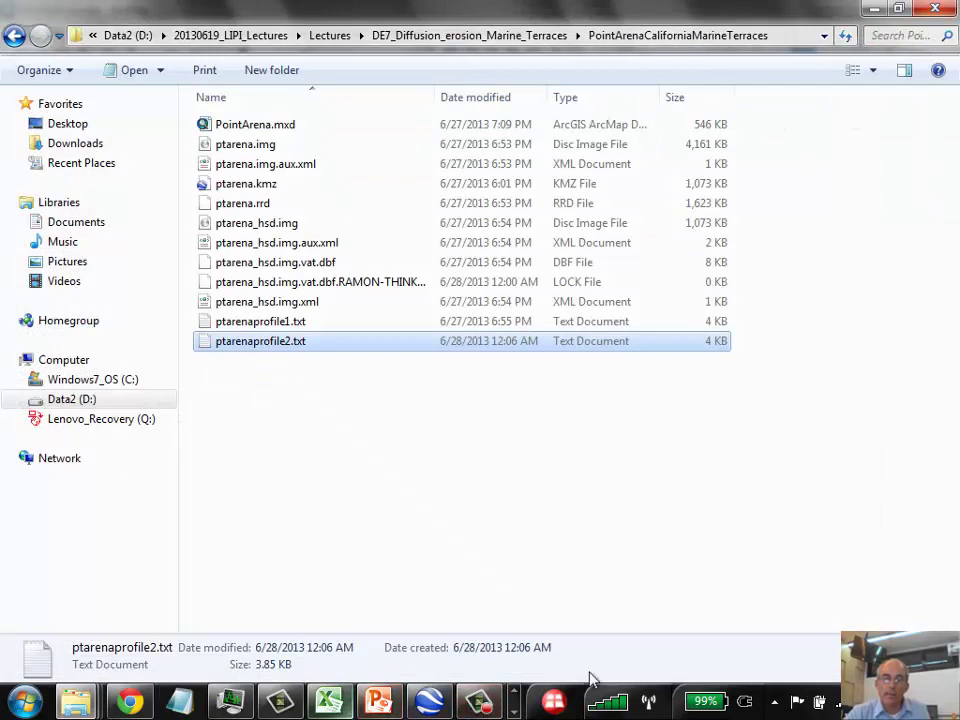
left_click(513, 697)
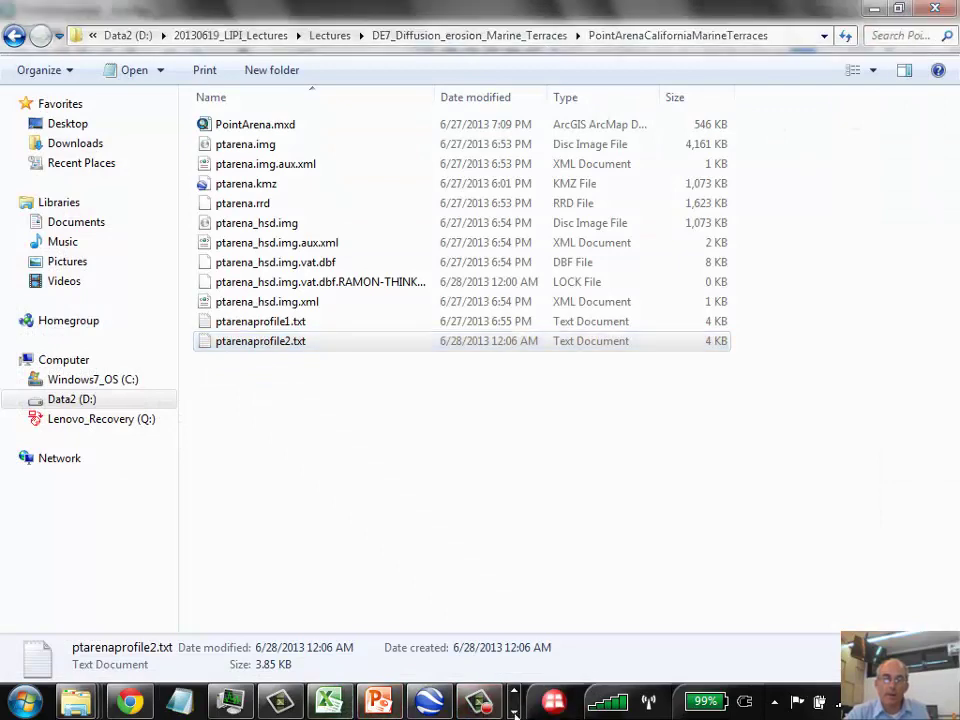
- Import ptarenaprofile1.txt as a Text X-Z profile using the All Files filter
left_click(140, 700)
left_click(435, 578)
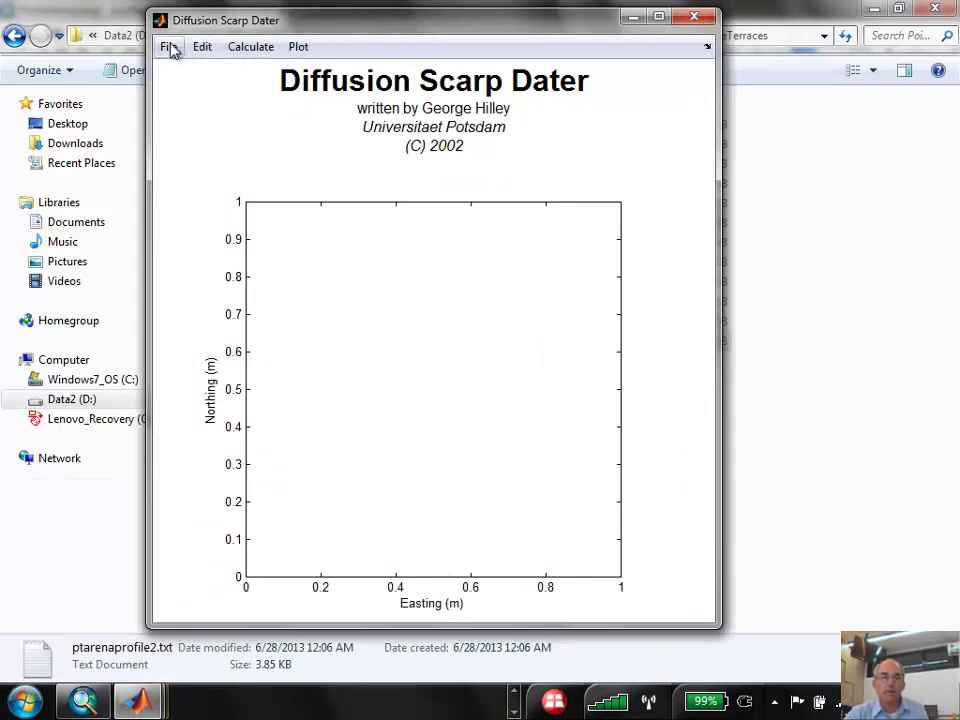
left_click(169, 47)
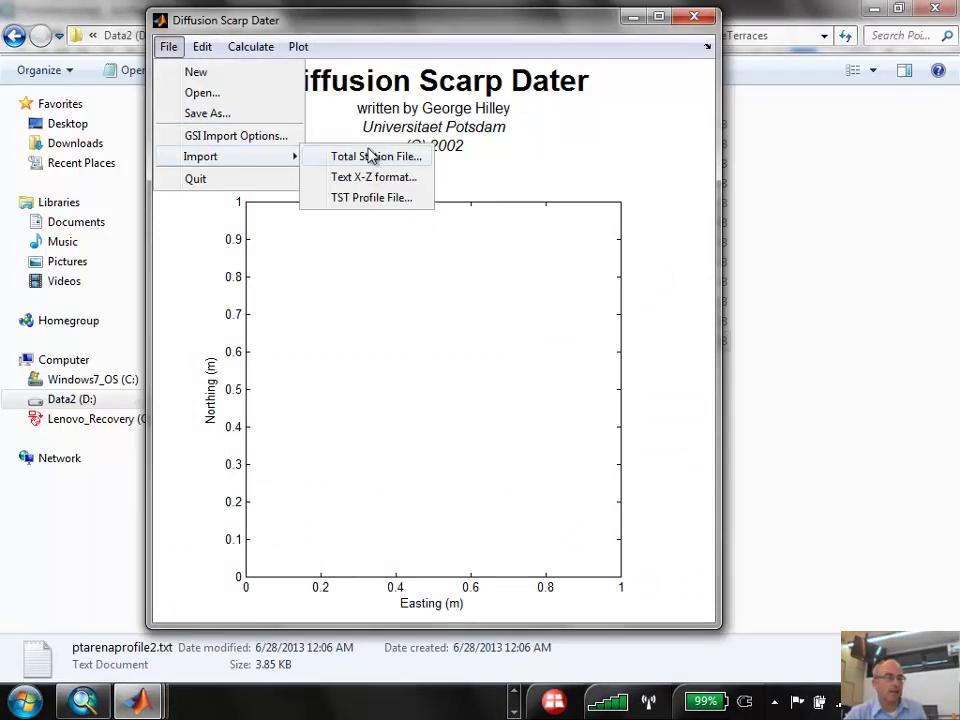
mouse_move(200, 157)
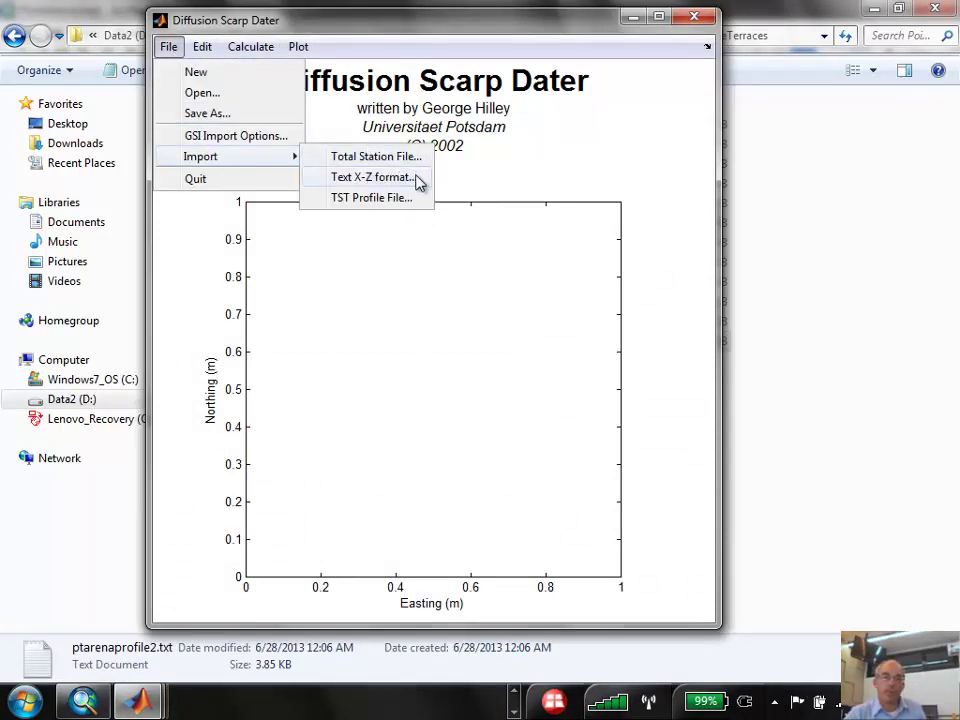
left_click(420, 181)
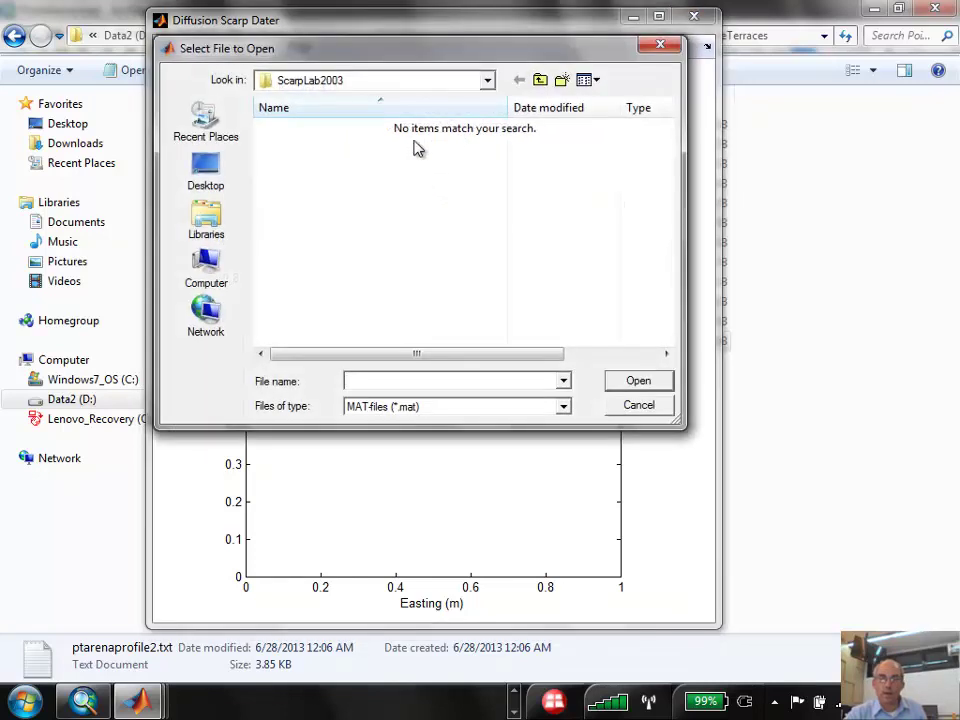
left_click(563, 406)
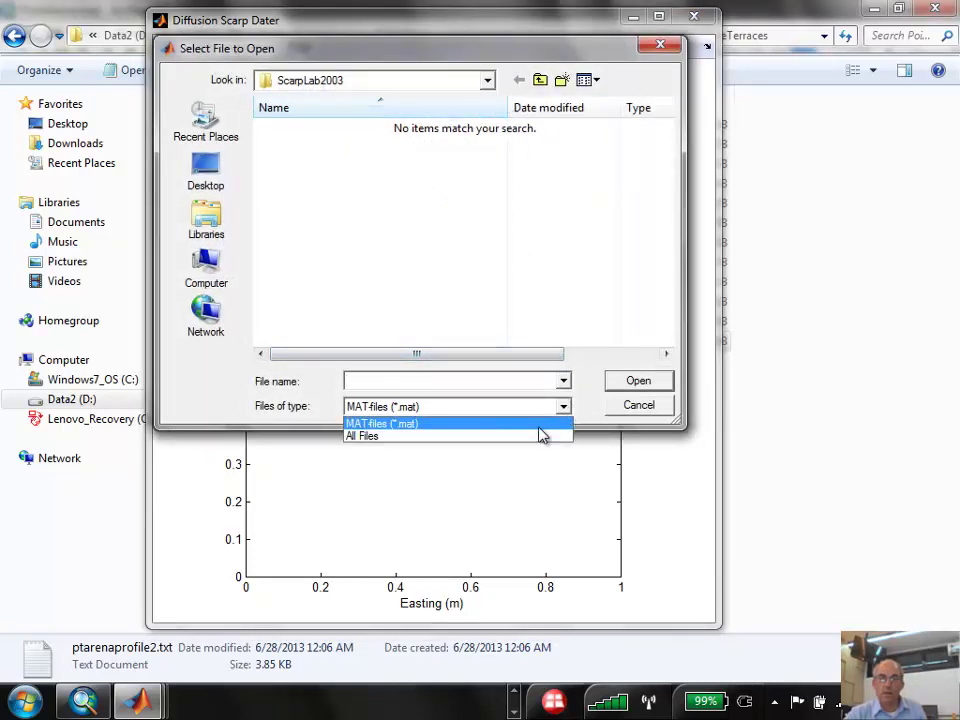
left_click(541, 436)
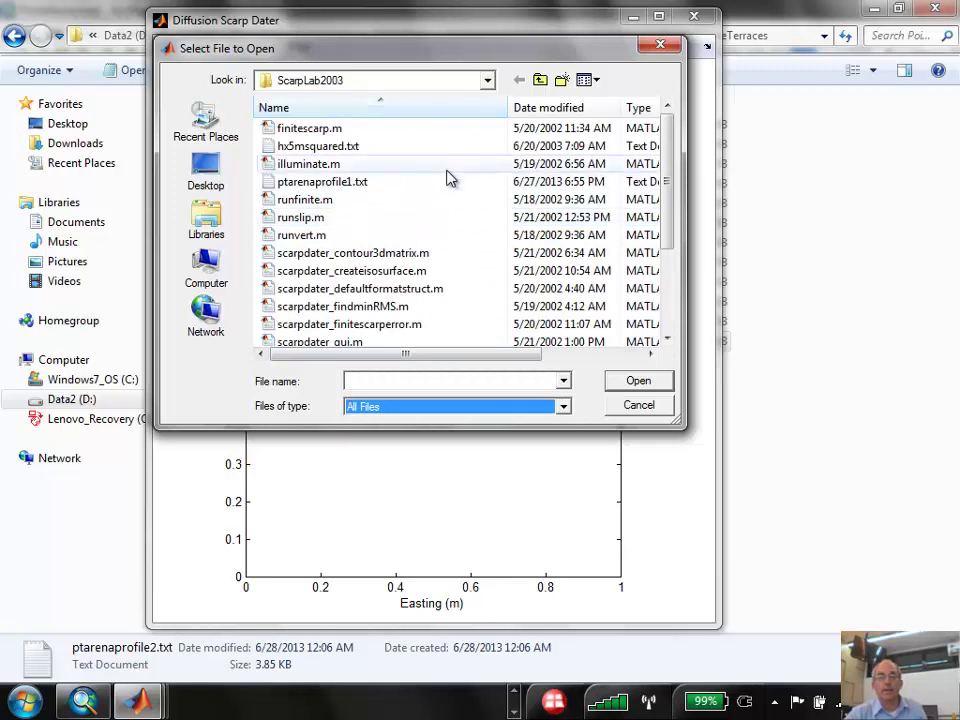
left_click(322, 181)
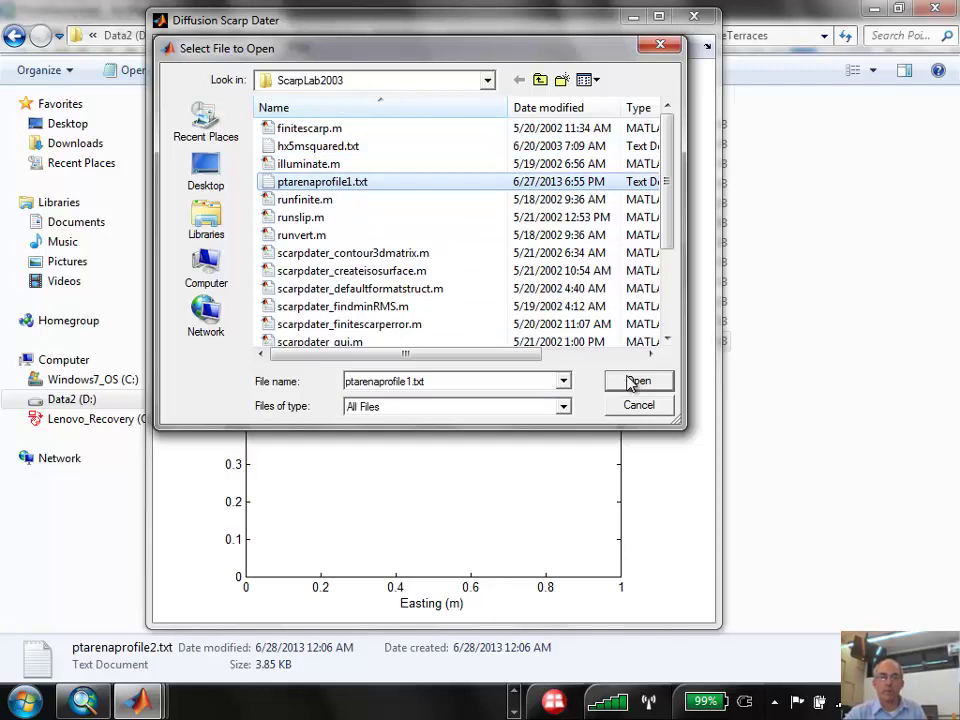
left_click(638, 383)
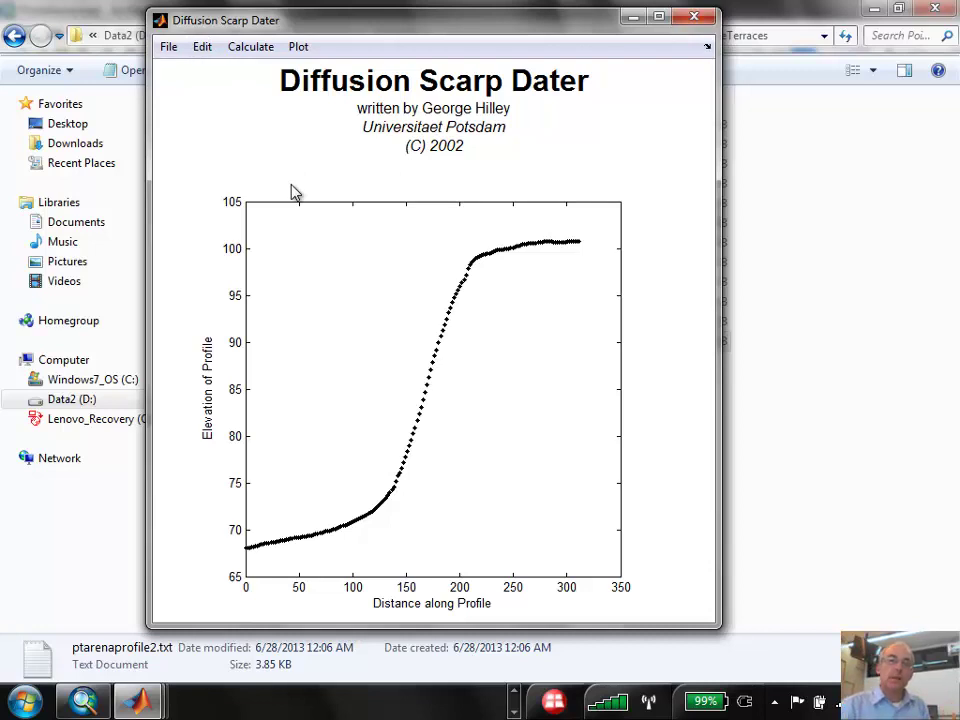
- In the Offset data tool, flip the profile and center it on the scarp midpoint
left_click(202, 46)
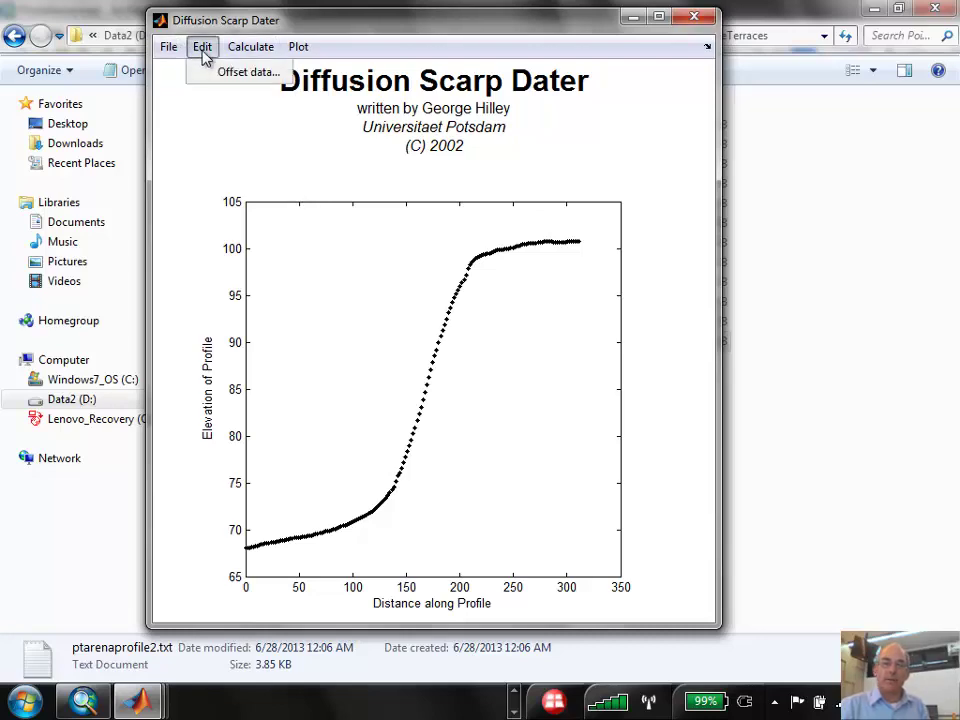
left_click(226, 77)
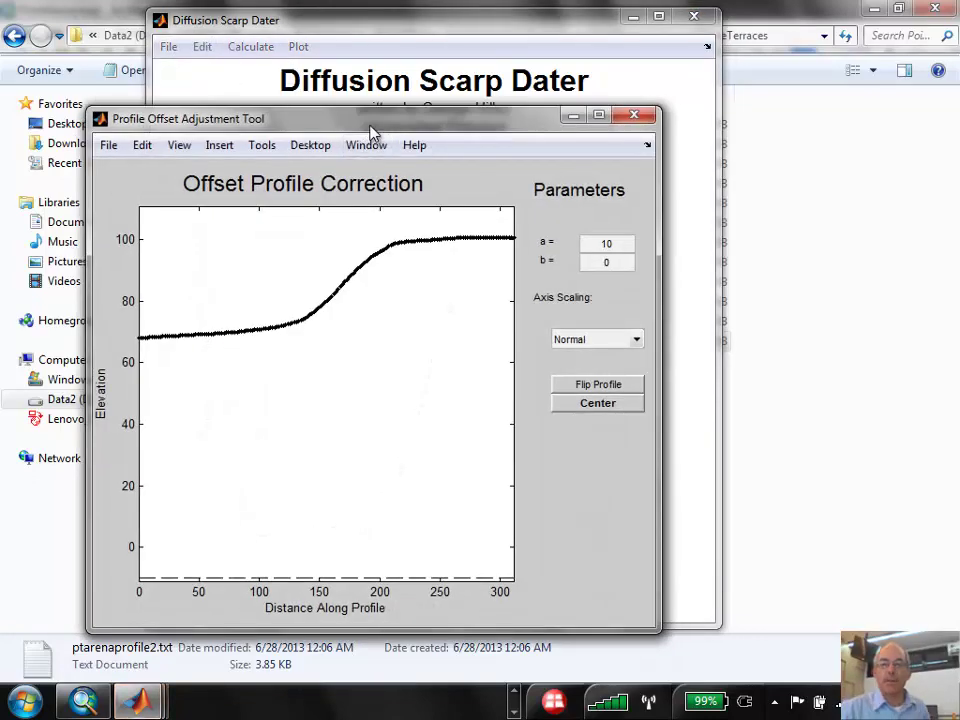
left_click_drag(369, 118, 425, 41)
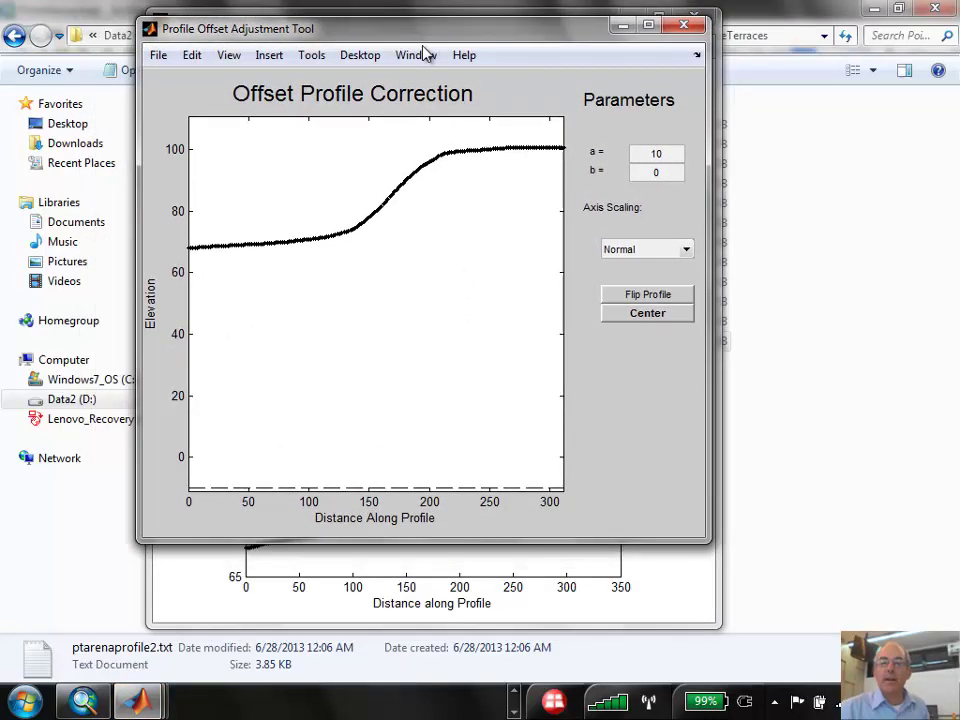
left_click(659, 296)
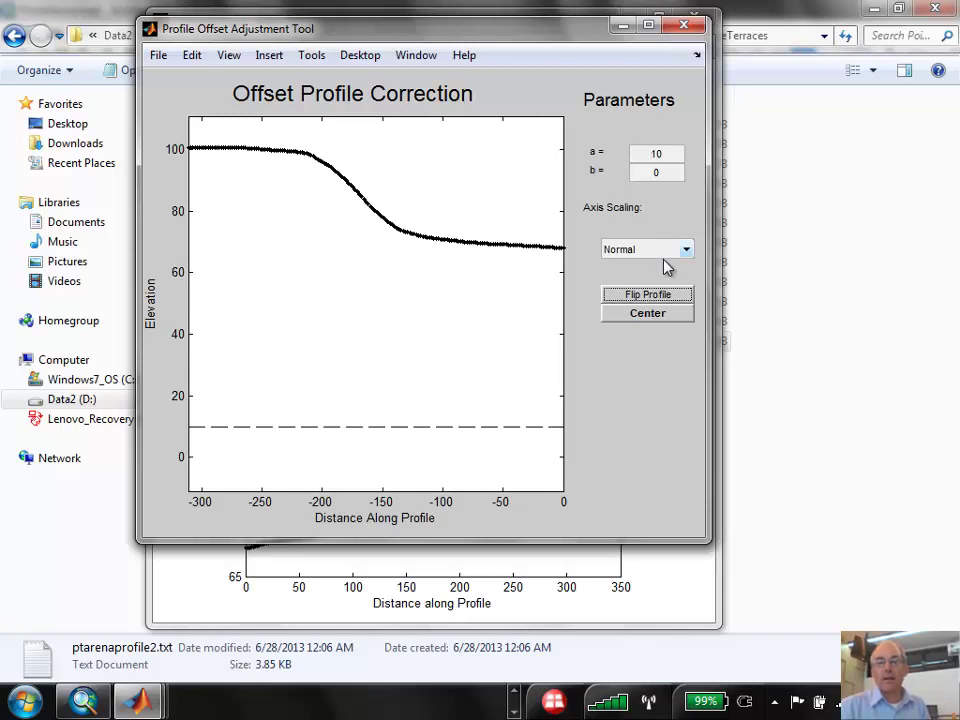
left_click(647, 313)
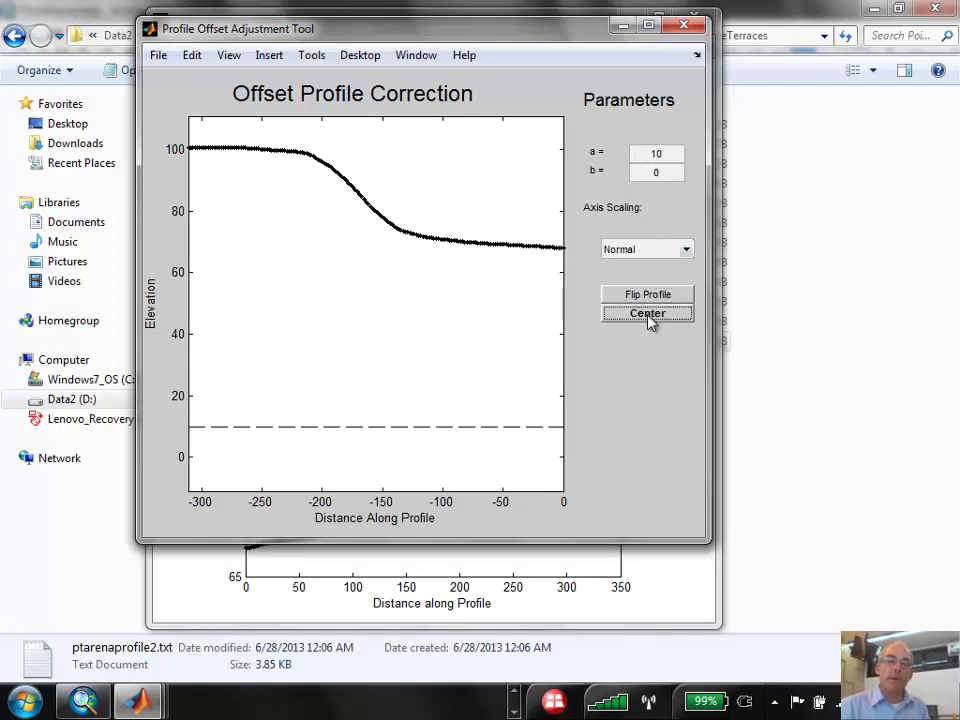
left_click(356, 192)
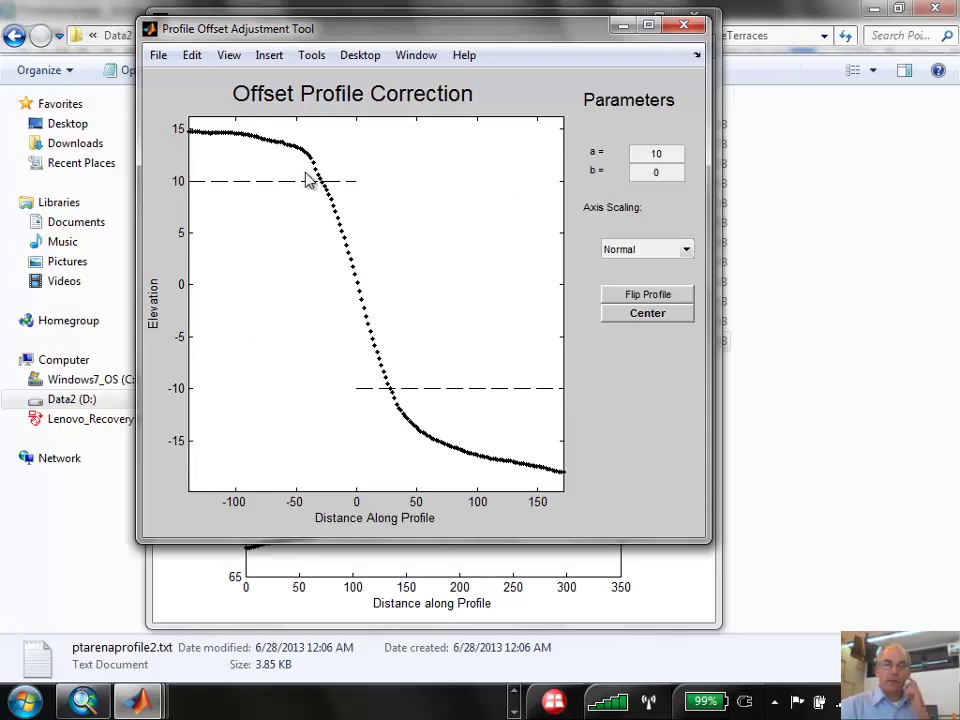
- Set a to 15 and re-centre the profile on the scarp midpoint
double_click(660, 153)
type("1")
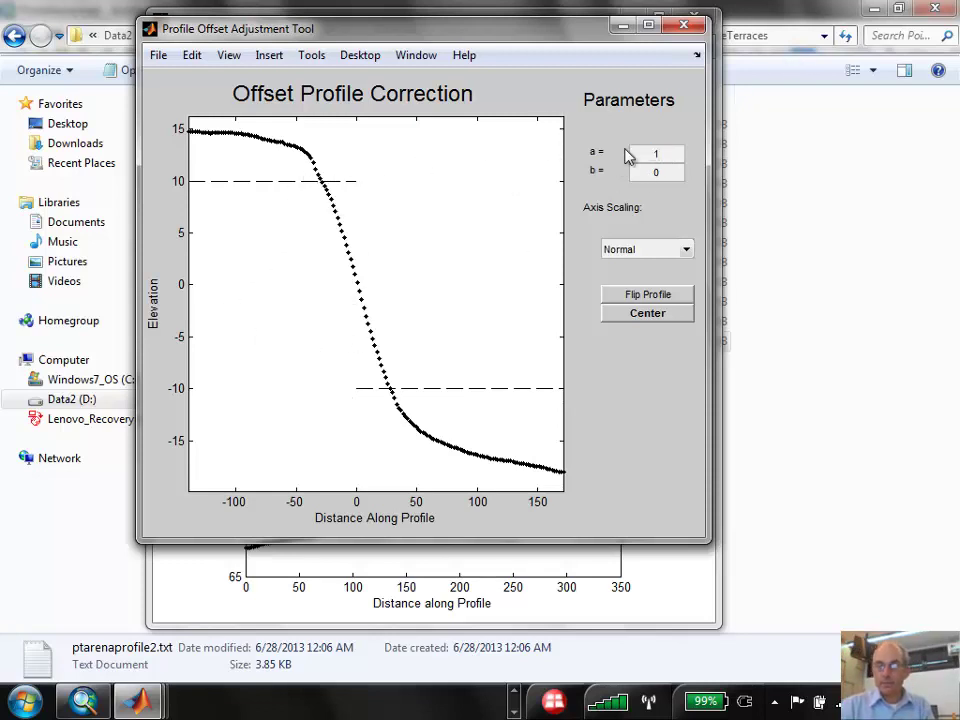
type("5")
key("Return")
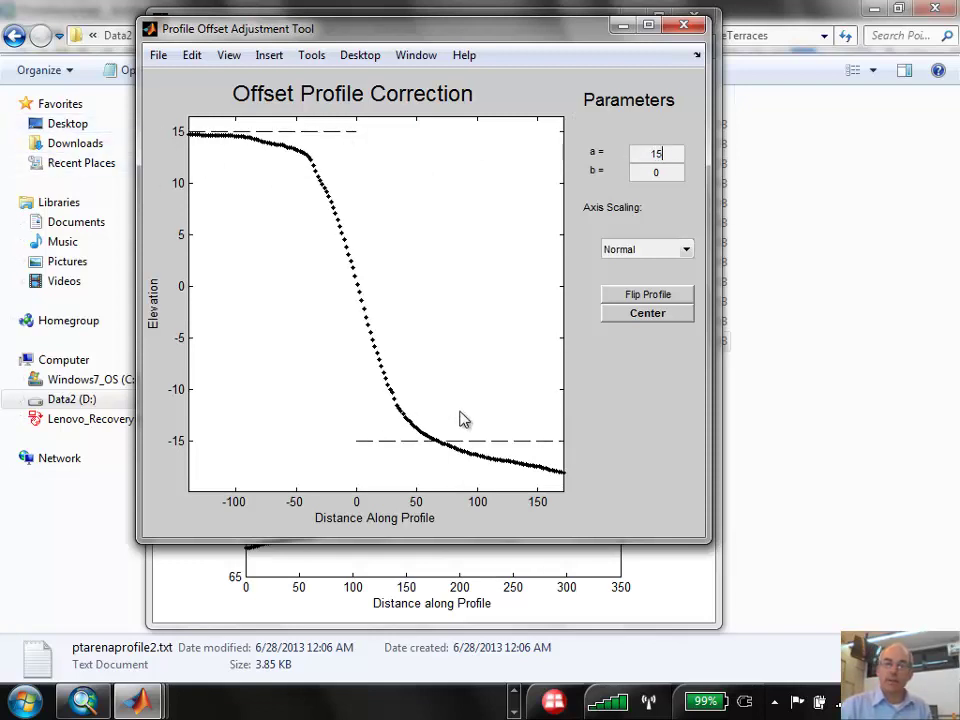
left_click(661, 316)
left_click(358, 297)
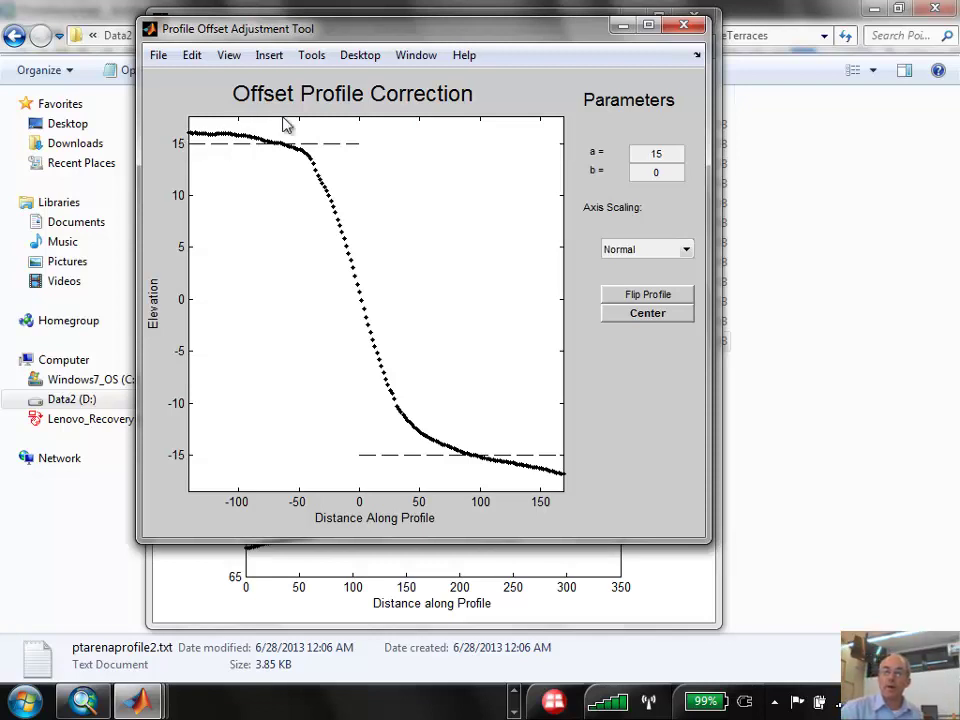
- Set fan slope b to 1 and half-offset a to 14, then close the offset tool
double_click(657, 174)
type("1")
key("Return")
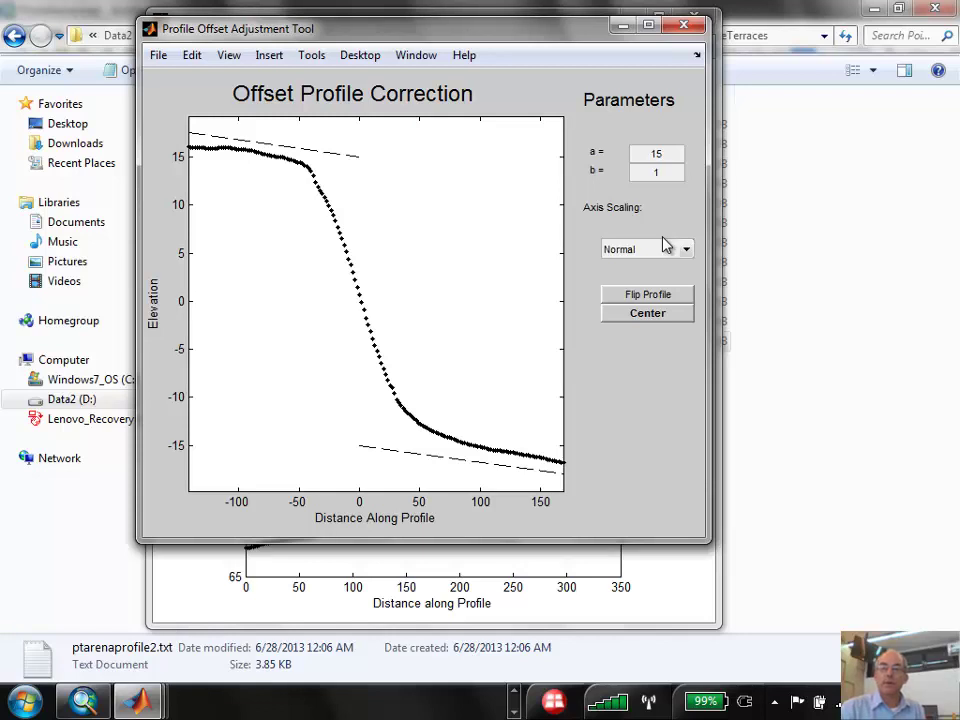
double_click(657, 153)
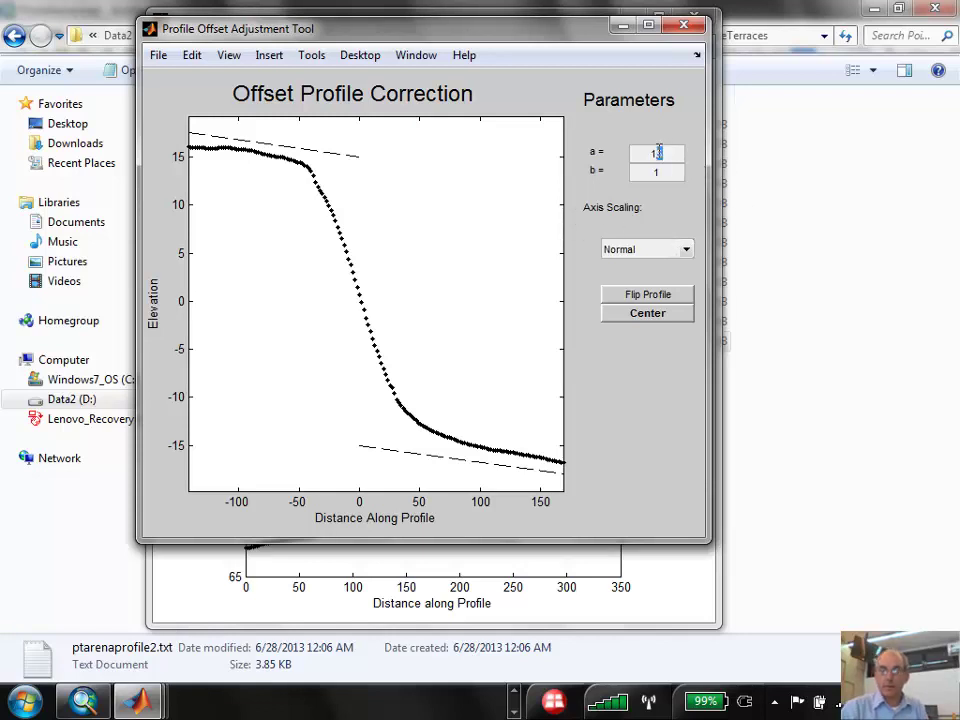
type("14")
key("Return")
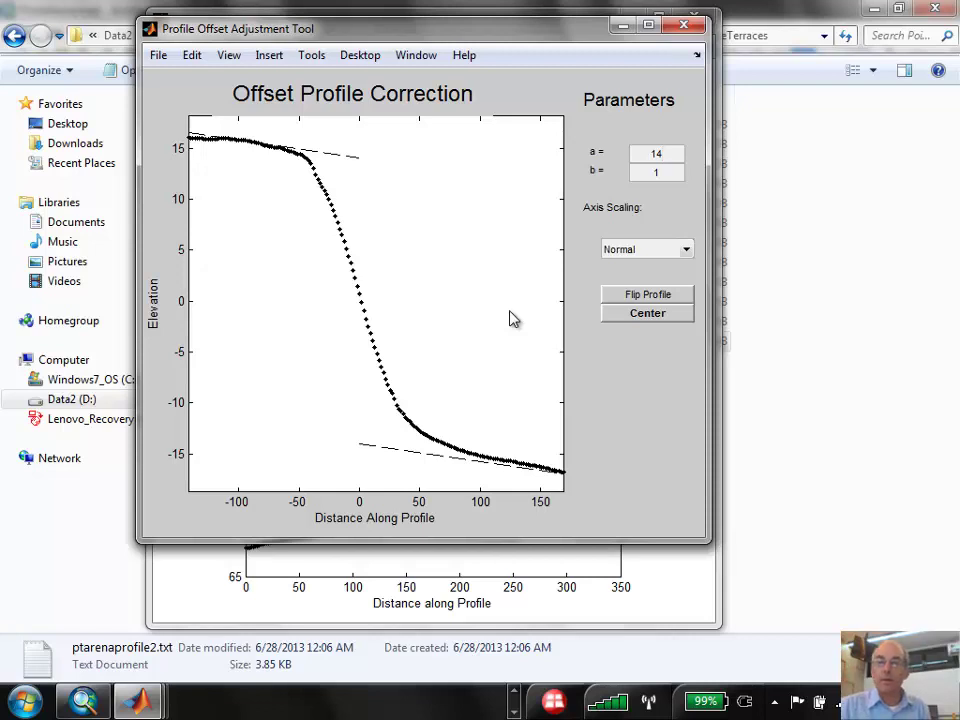
left_click(697, 26)
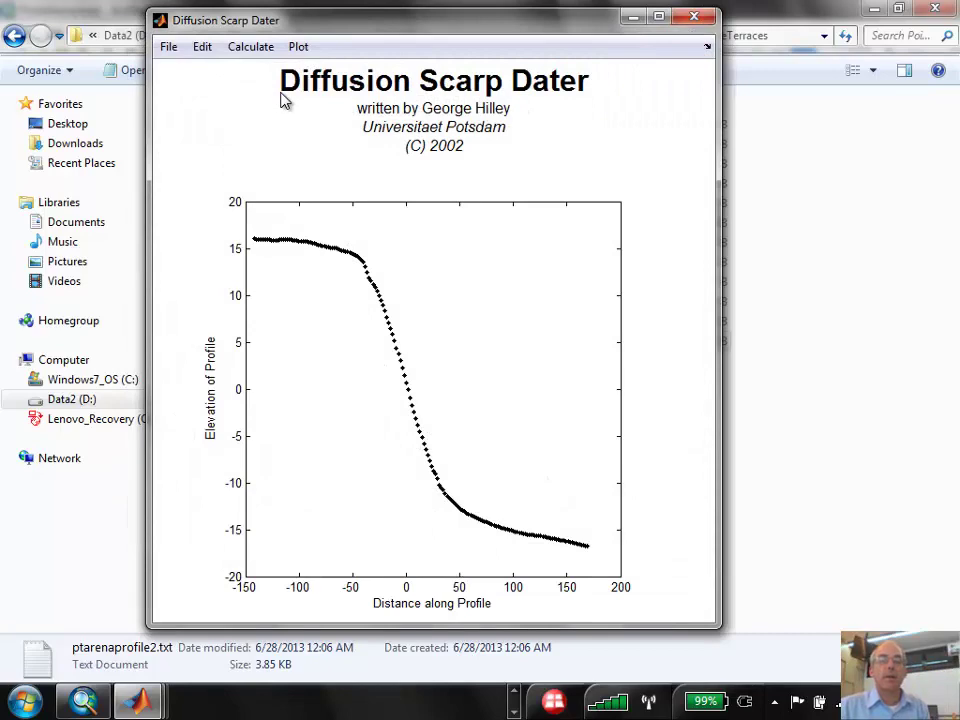
- Run Finite-Scarp RMS with kt max 500, n 51, fan slope max 3° and a 14
left_click(250, 46)
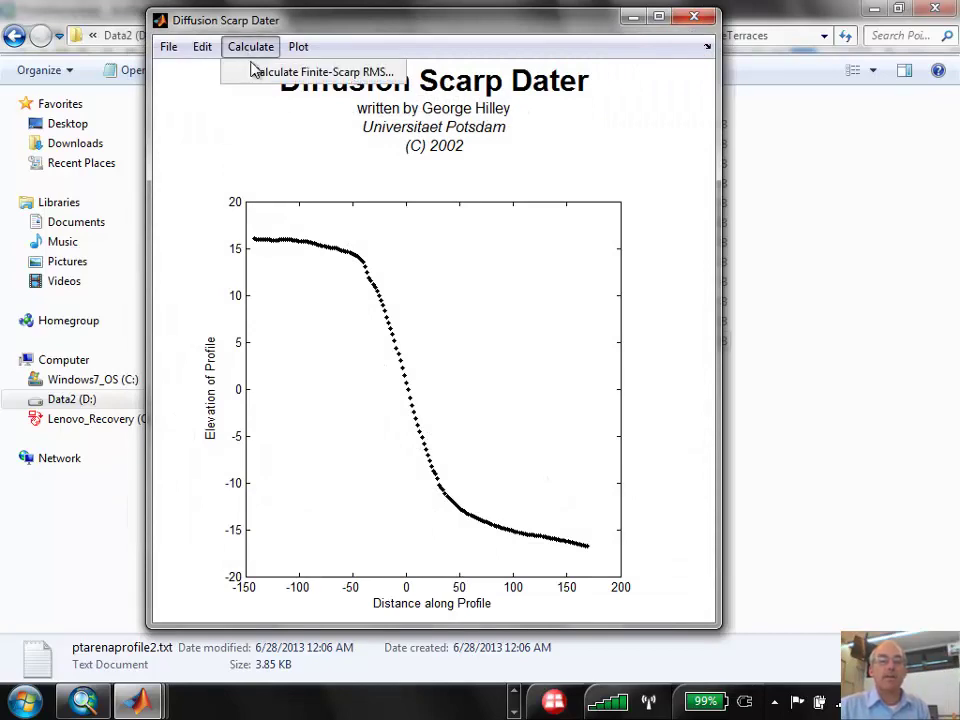
left_click(270, 66)
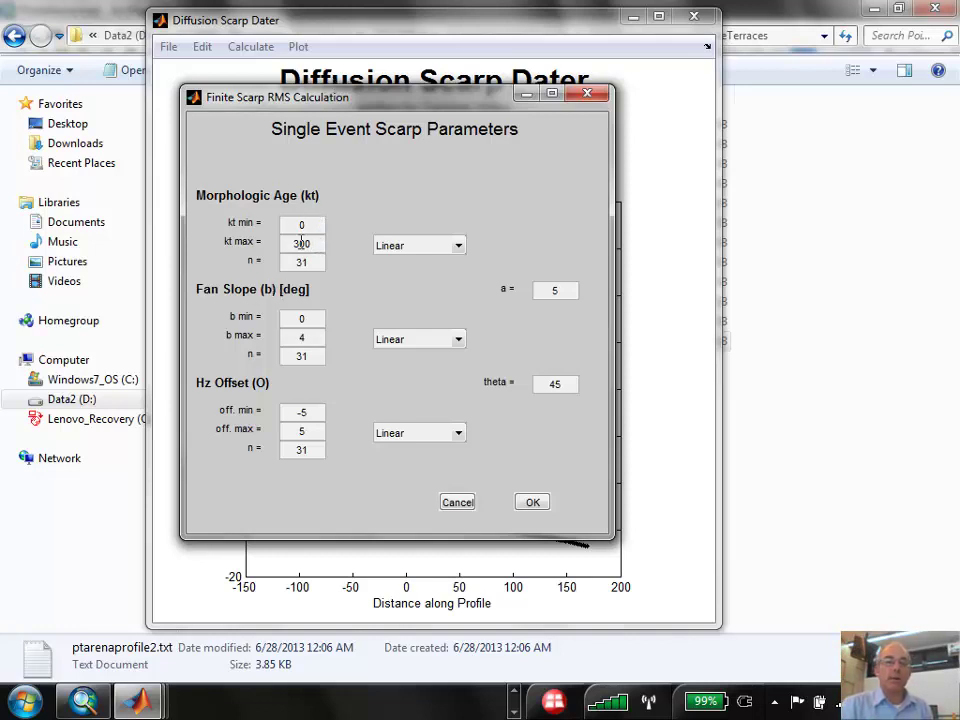
left_click_drag(293, 243, 303, 244)
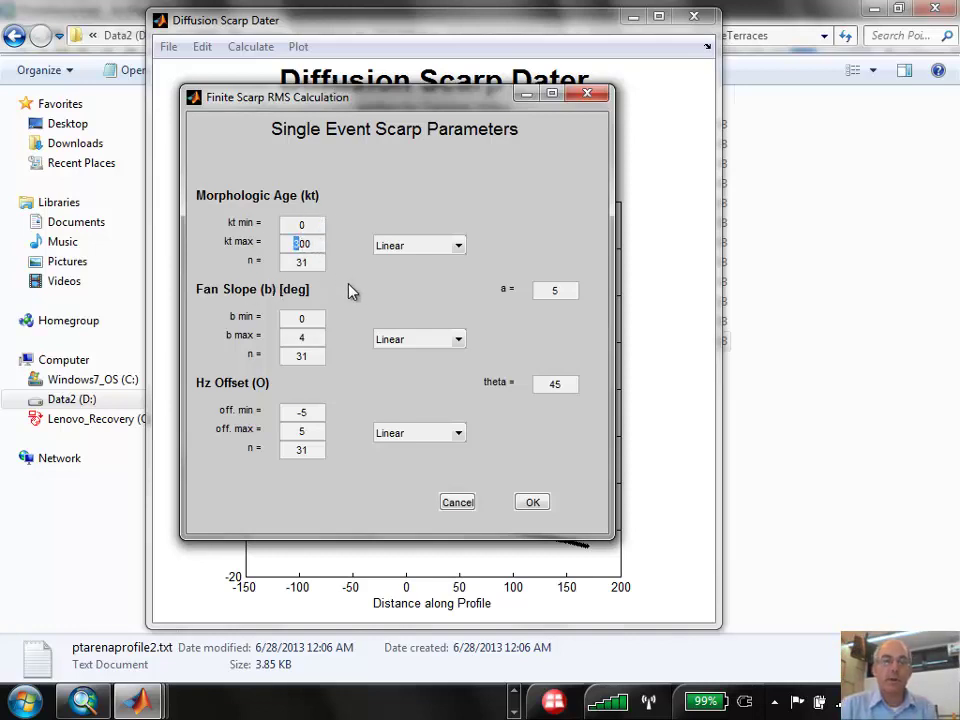
type("5")
type("5")
left_click(283, 257)
type("51")
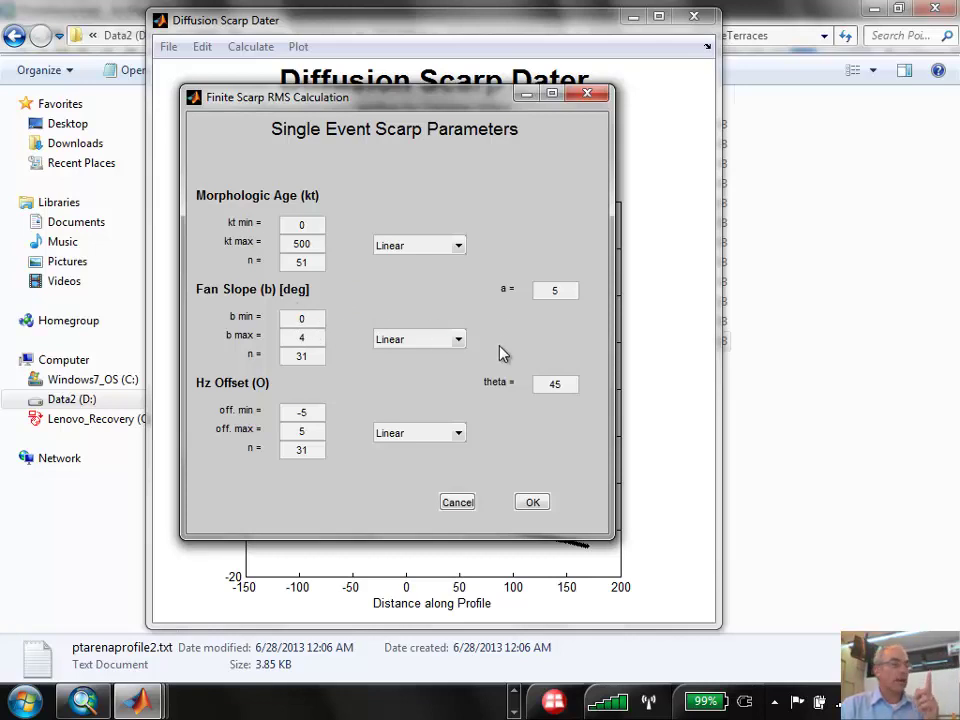
double_click(305, 338)
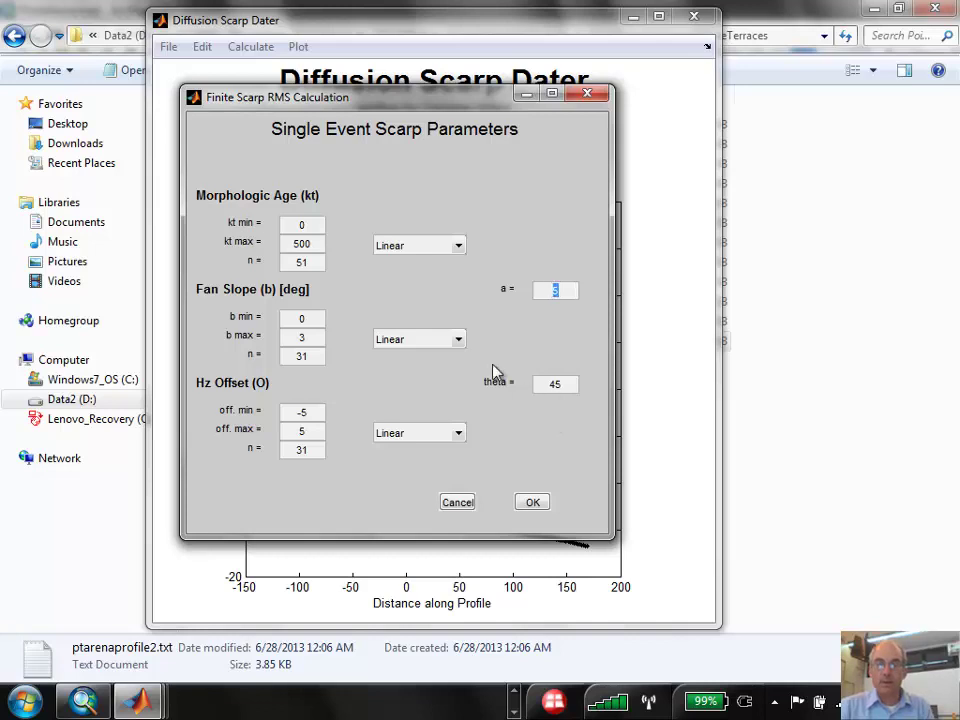
type("14")
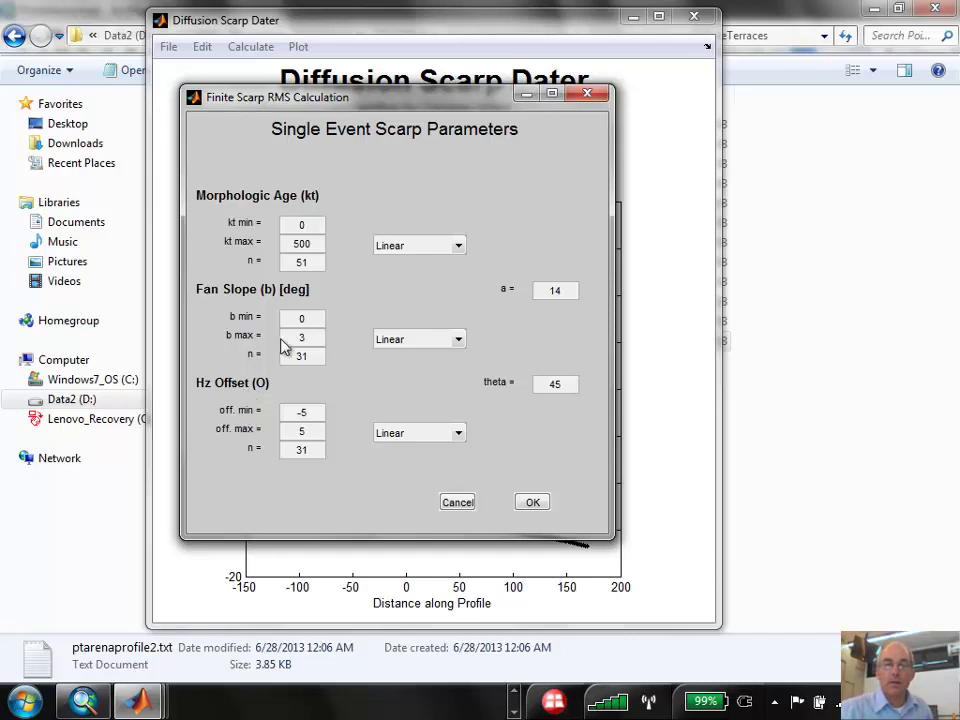
left_click(533, 503)
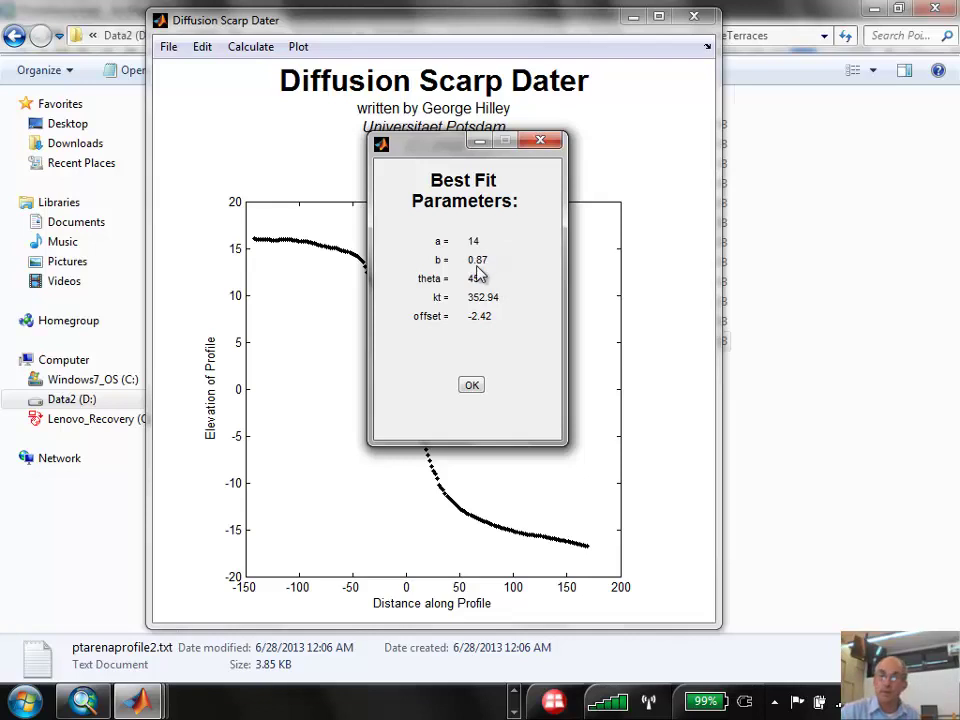
- Dismiss the best-fit results: kt 352.94, b 0.87, offset -2.42
left_click(472, 386)
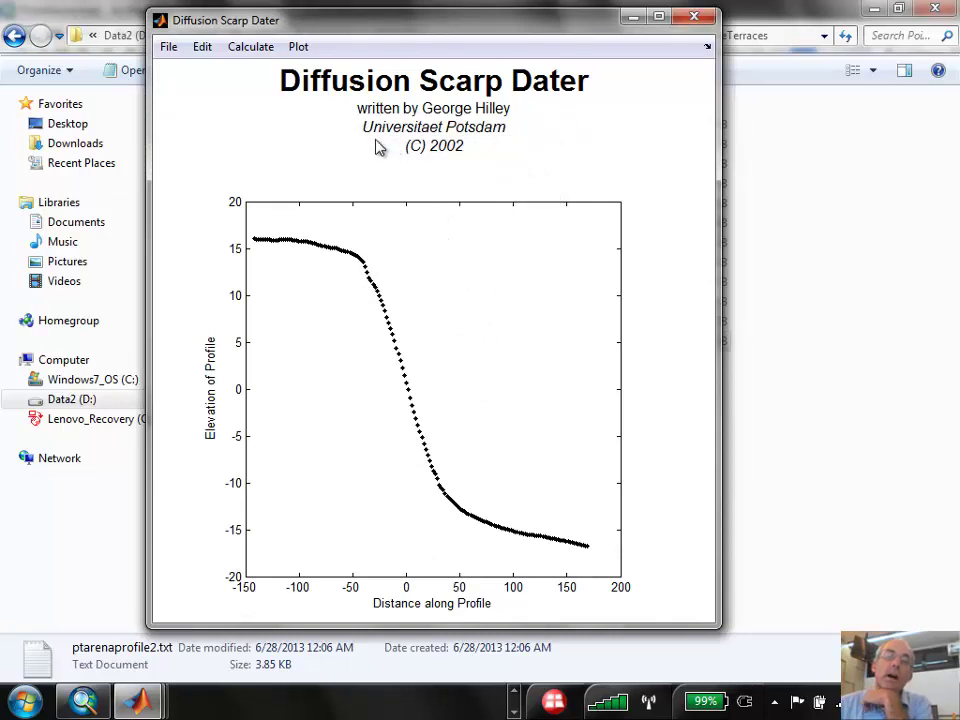
left_click(298, 46)
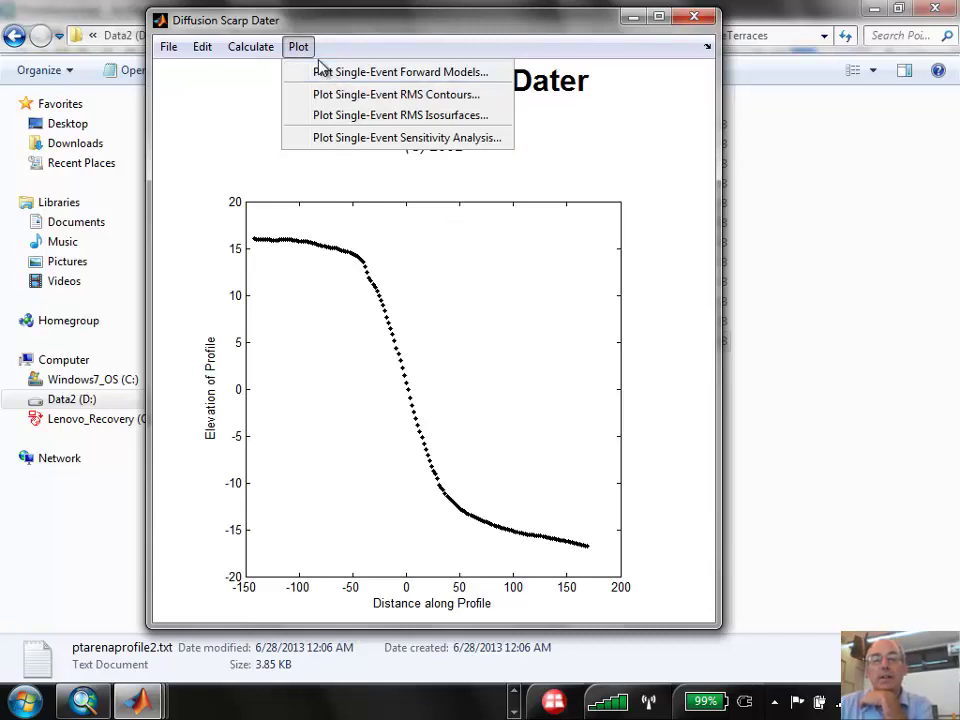
left_click(380, 137)
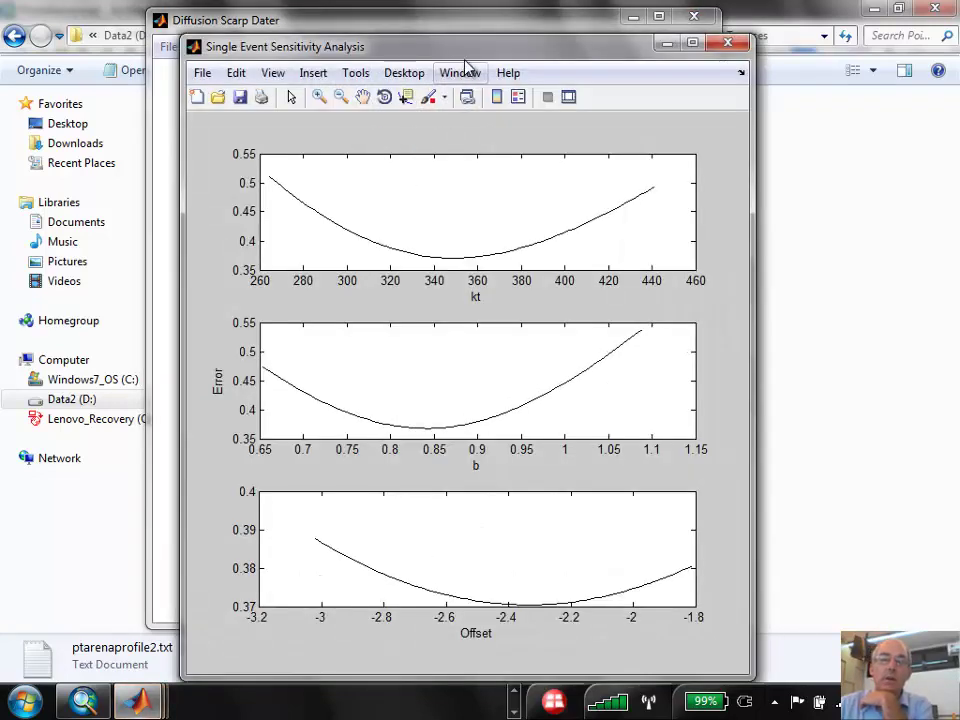
left_click_drag(466, 50, 405, 15)
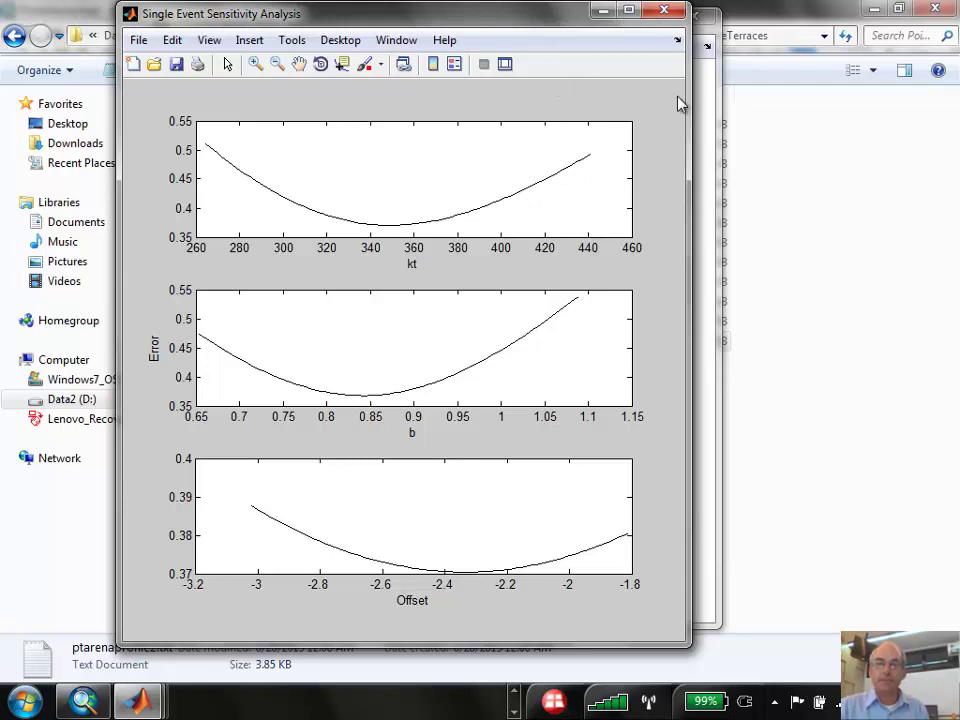
- Plot Single-Event Forward Models with figure overlay set to hold off, maximized to full screen
left_click(664, 11)
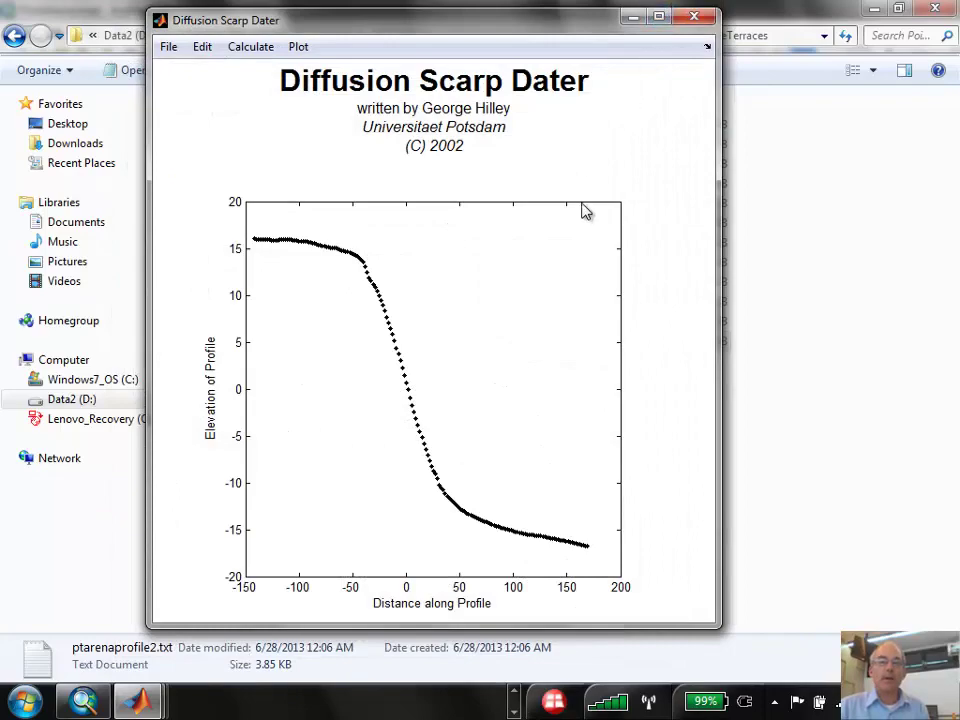
left_click(298, 46)
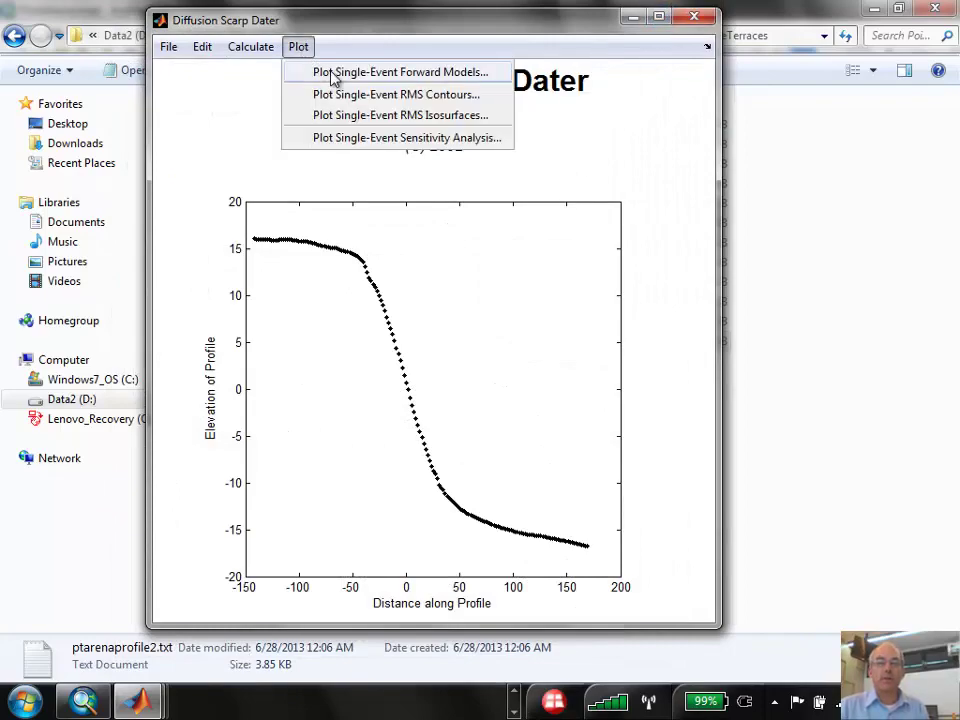
left_click(400, 72)
left_click_drag(417, 60, 470, 18)
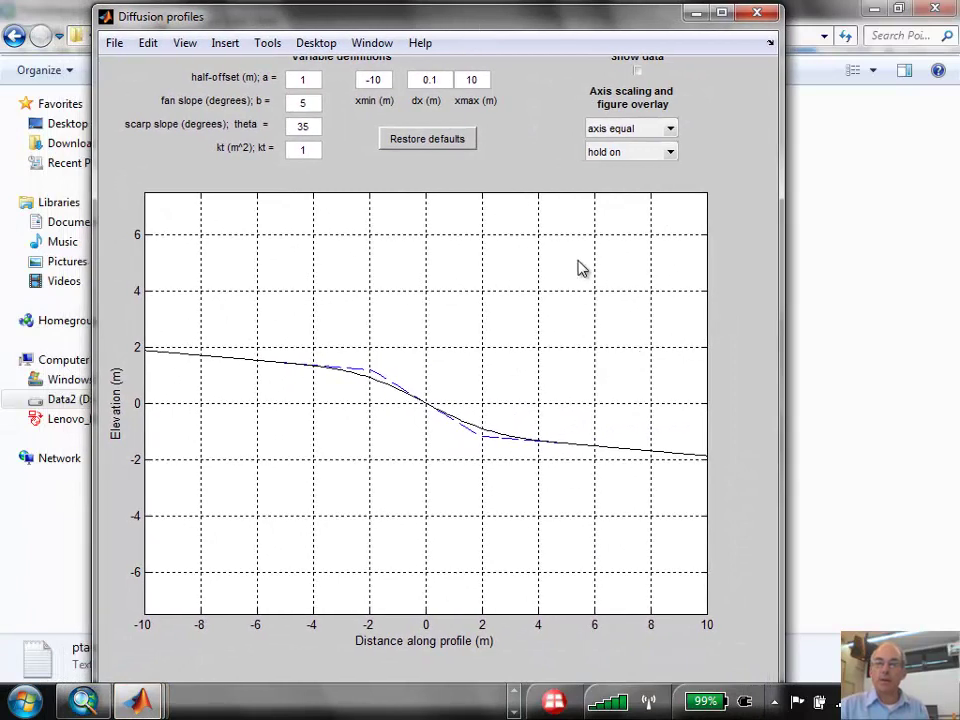
left_click(669, 152)
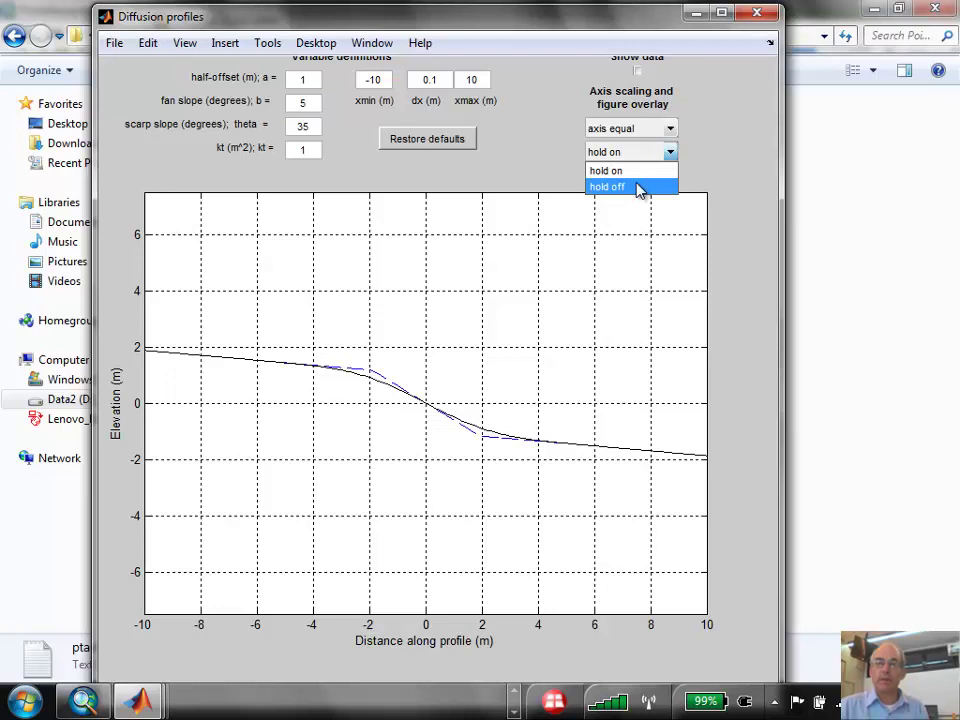
left_click(640, 188)
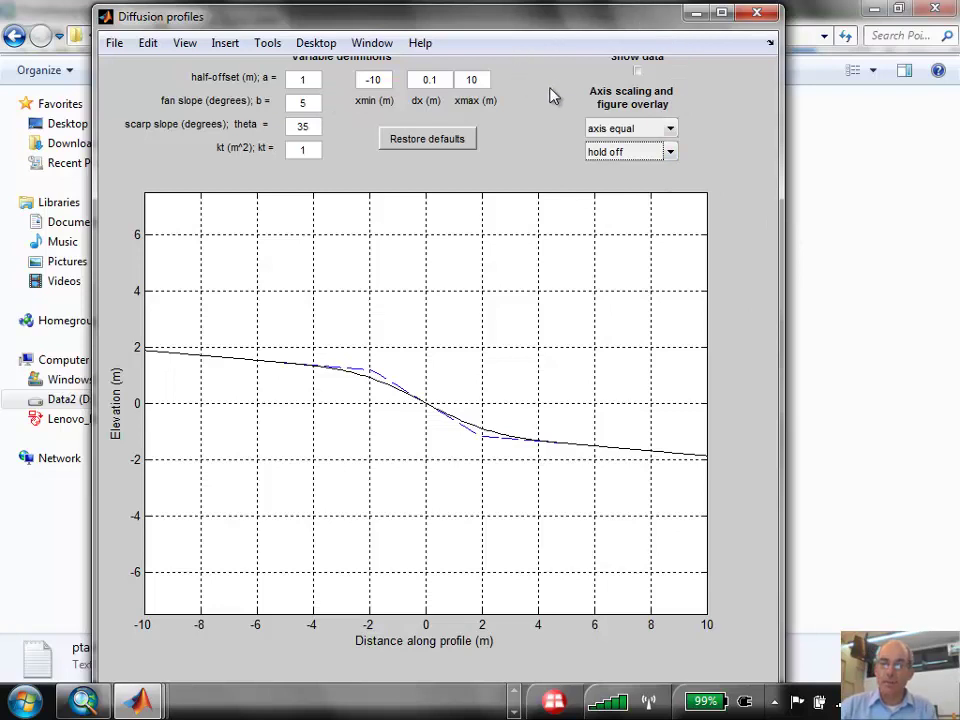
left_click(721, 13)
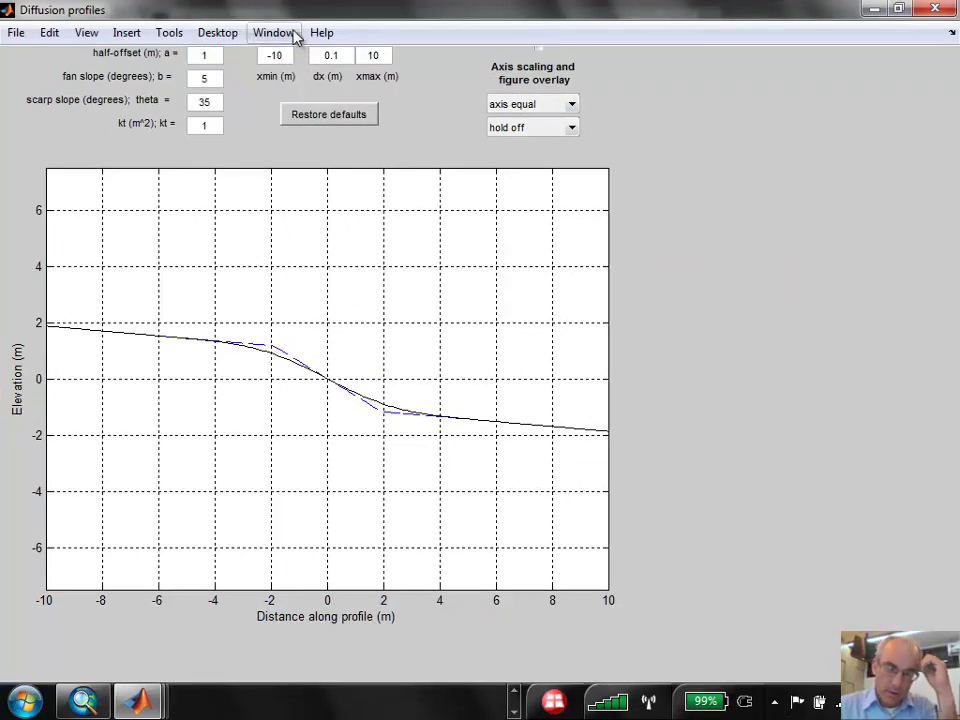
- Set the forward-model range to xmin -100 and xmax 100
left_click(83, 703)
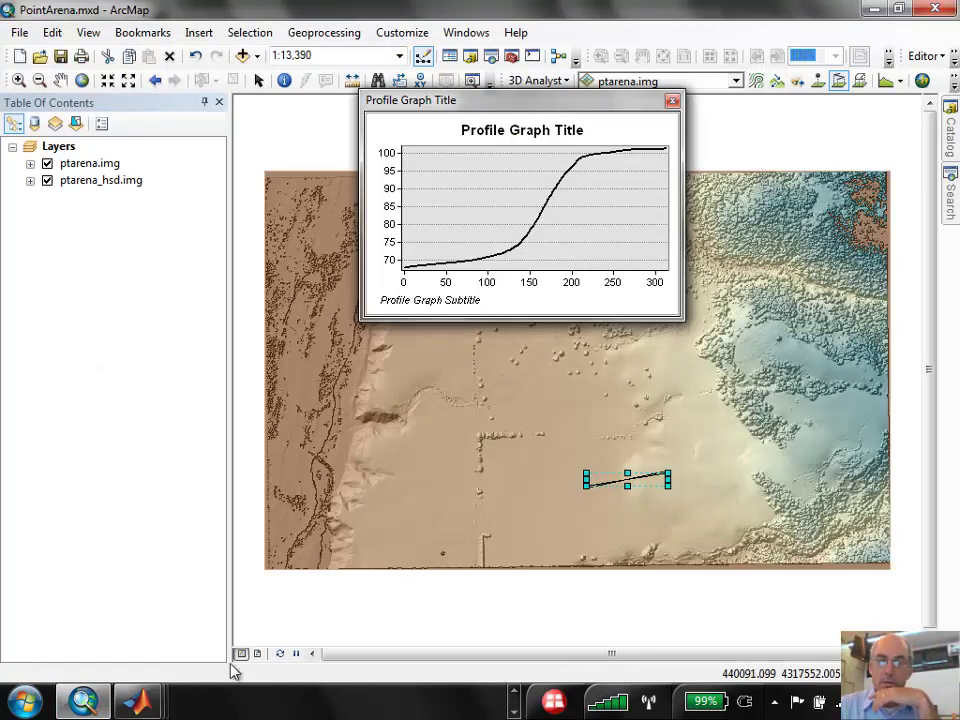
left_click(140, 703)
left_click(732, 590)
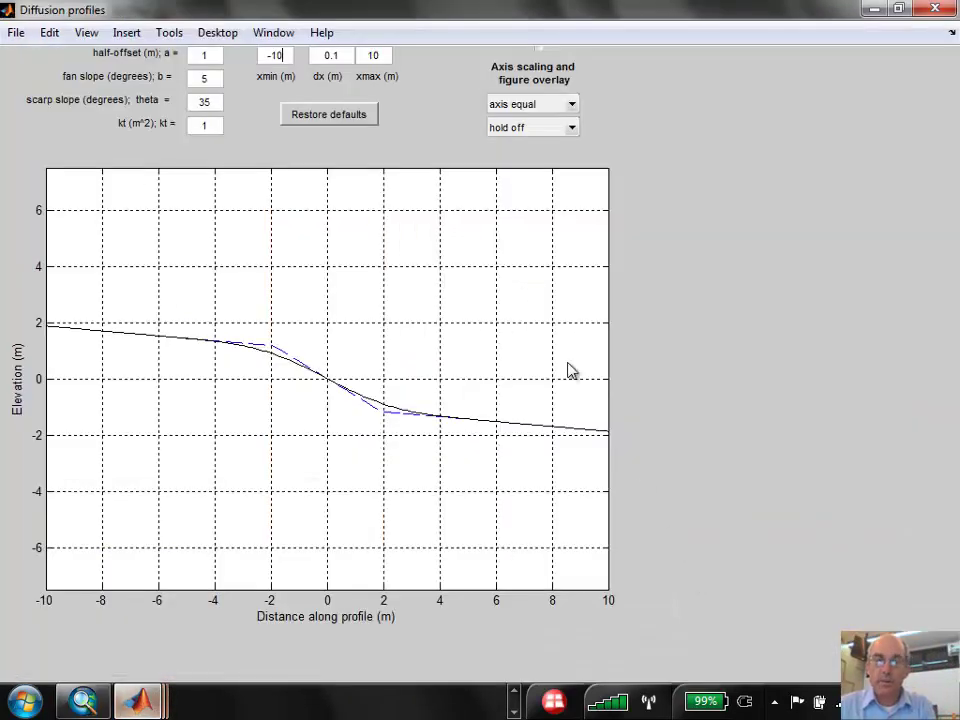
left_click(373, 55)
type("0")
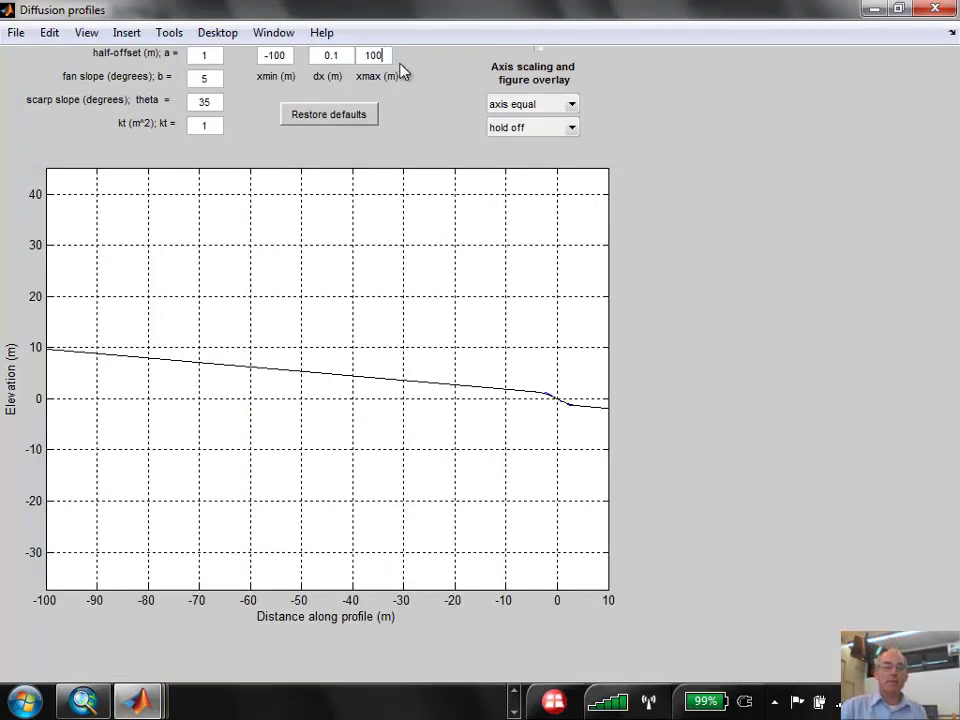
left_click(458, 242)
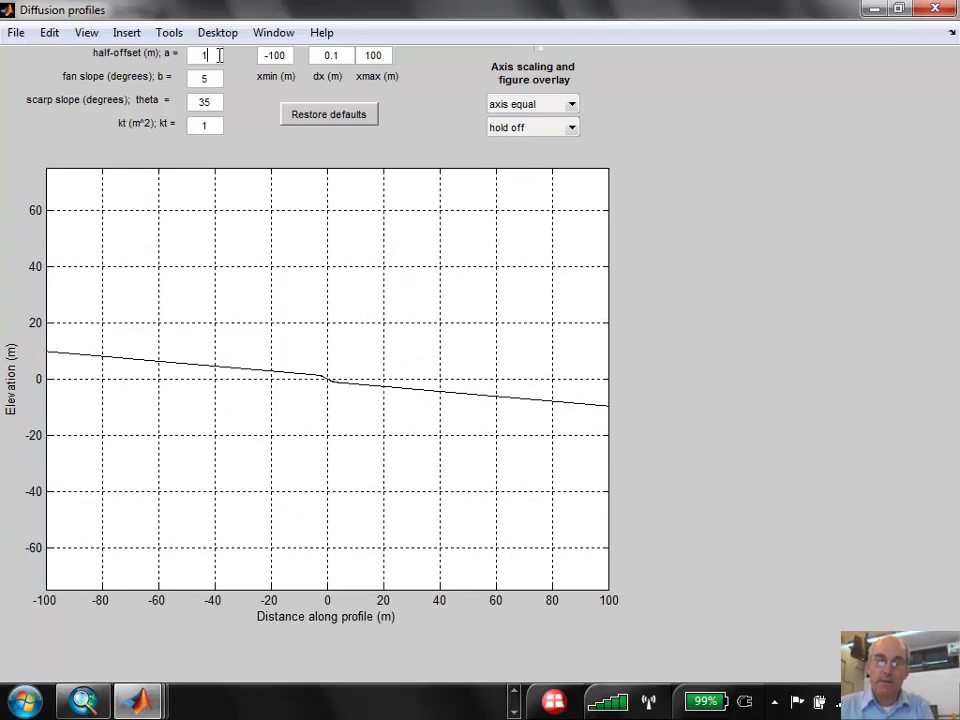
type("4")
- Apply a = 14, theta 45°, fan slope 1° and kt 352 to redraw the model
key("Return")
type("45")
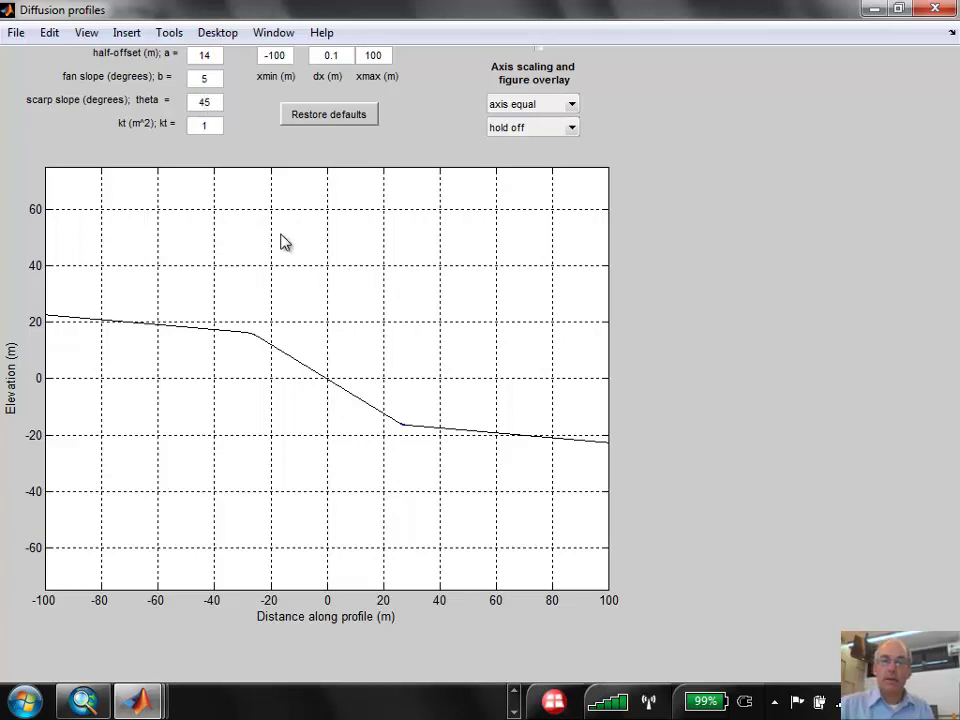
key("Return")
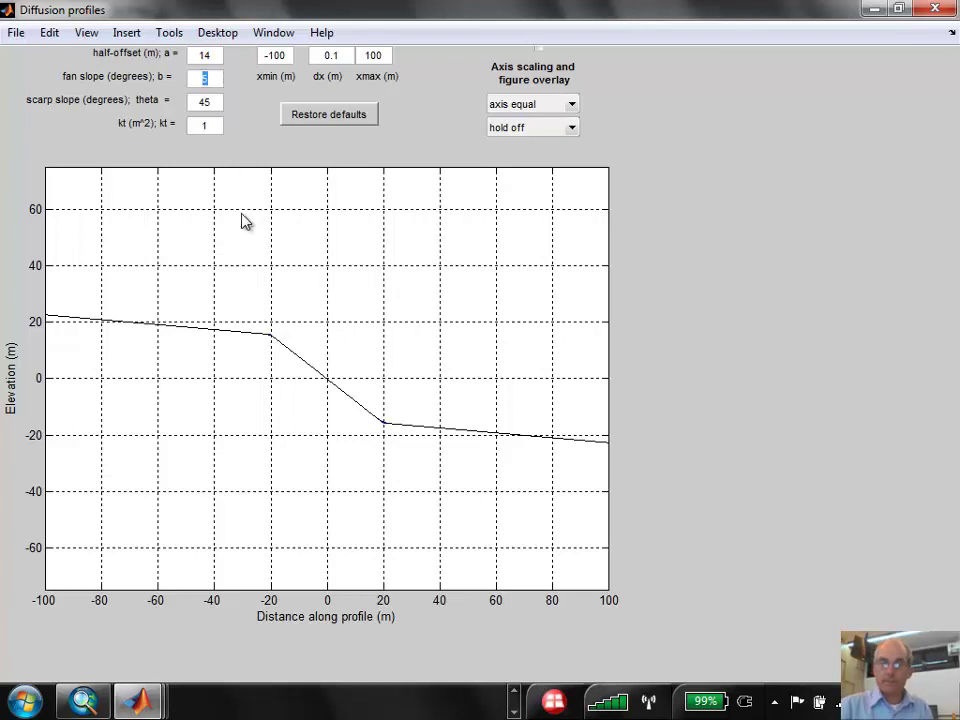
type("1")
key("Return")
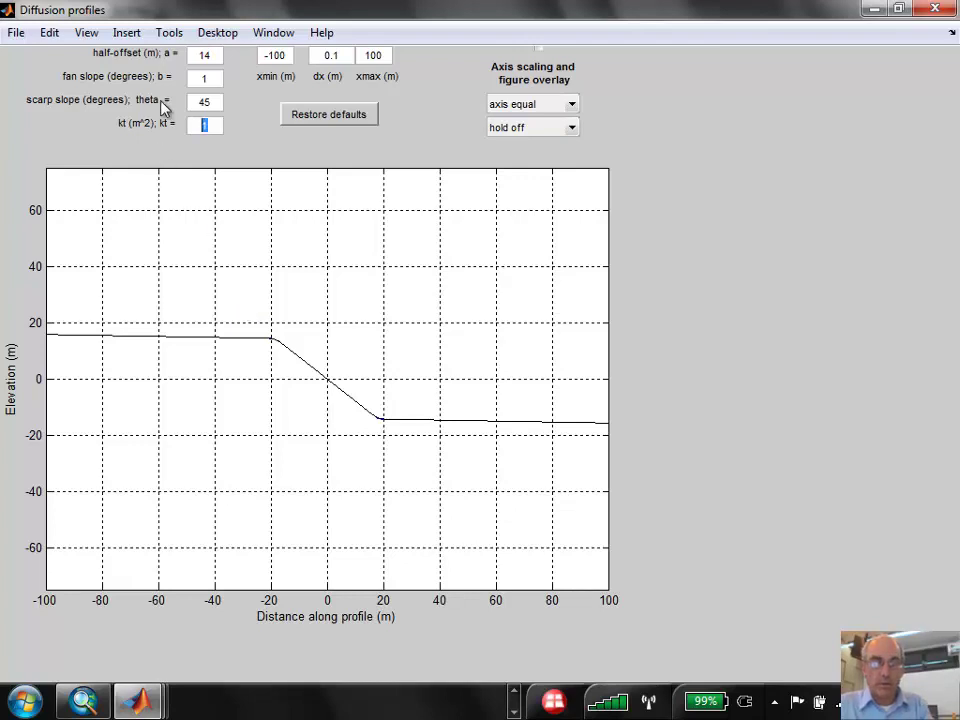
type("352")
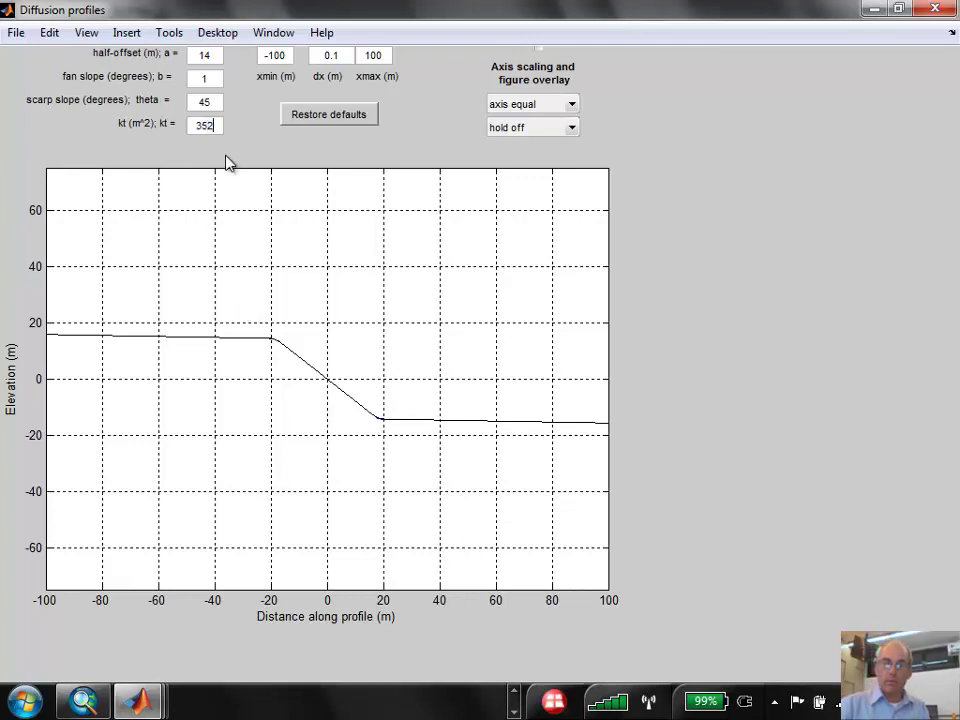
key("Return")
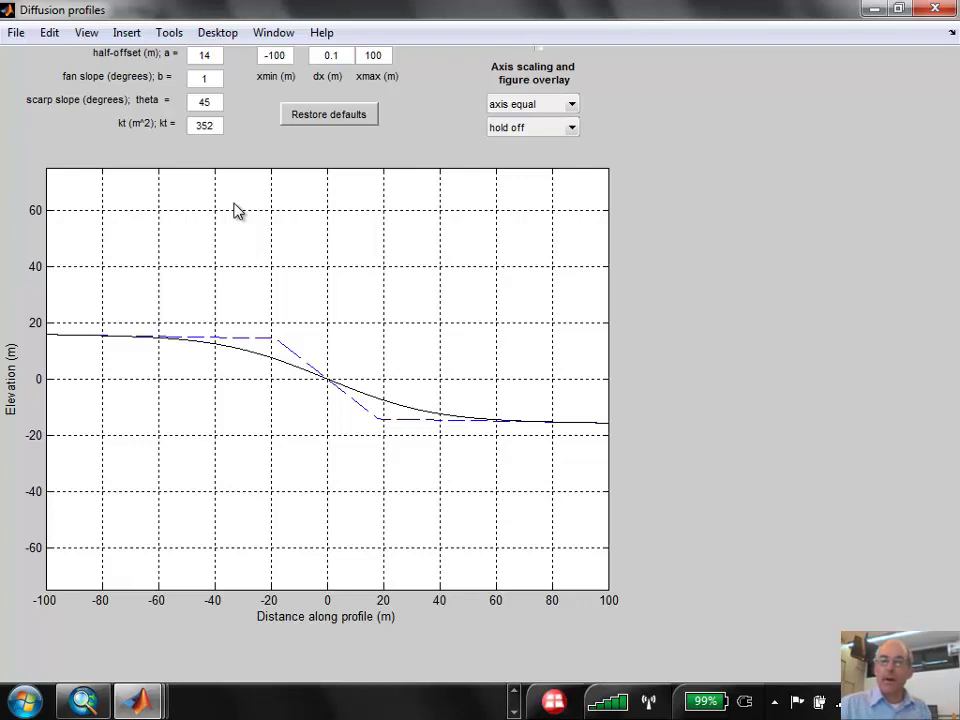
- Set figure overlay to hold on and restore the profiles window to a smaller size
left_click(572, 127)
left_click(530, 141)
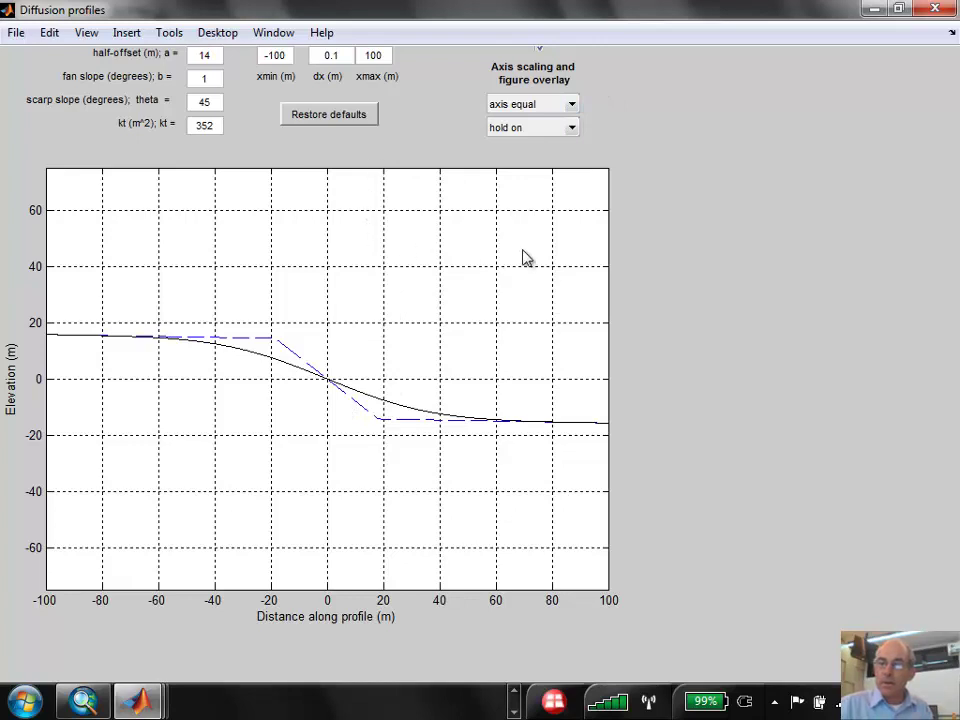
double_click(675, 12)
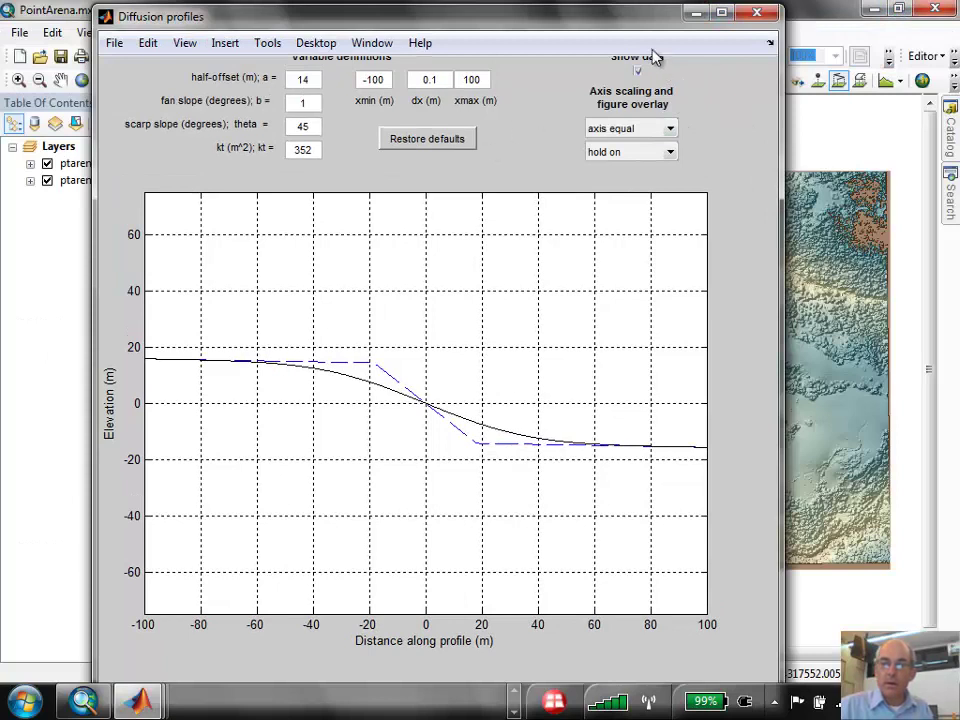
- Tick Show data and switch figure overlay back off
left_click(640, 71)
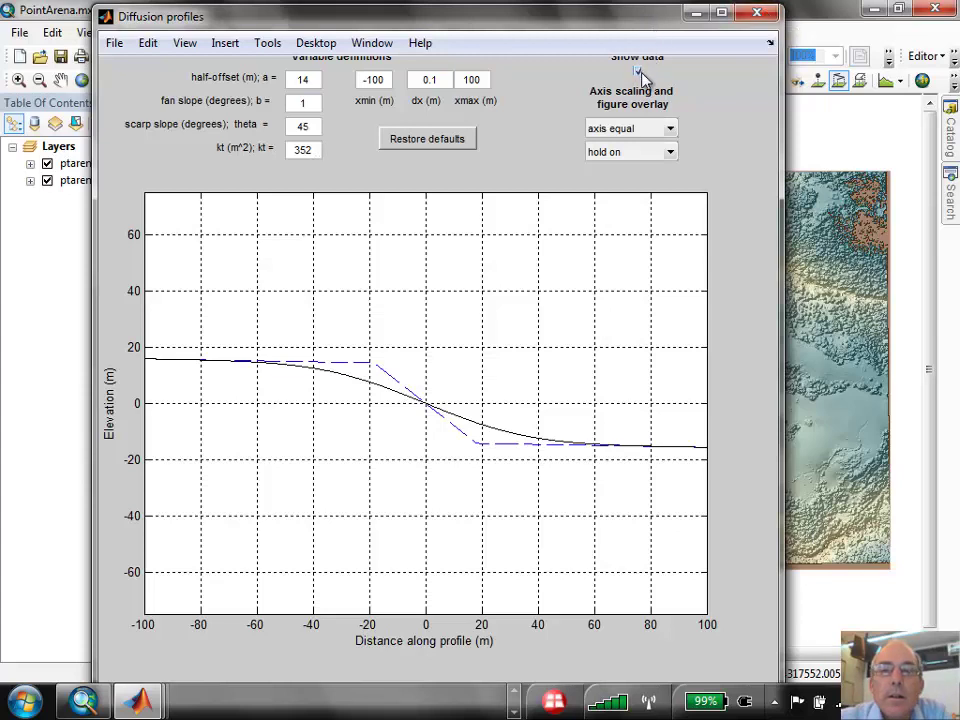
left_click(670, 152)
left_click(620, 185)
- Plot the measured riser profile, set overlay to hold on, and redraw the kt 352 model
left_click(638, 70)
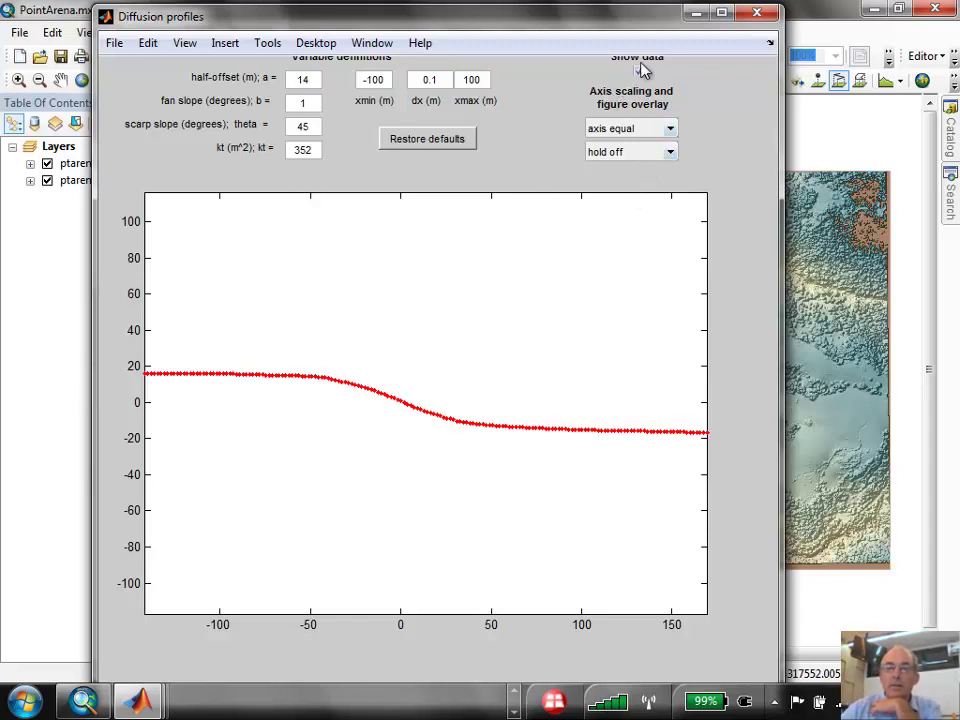
left_click(672, 155)
left_click(655, 172)
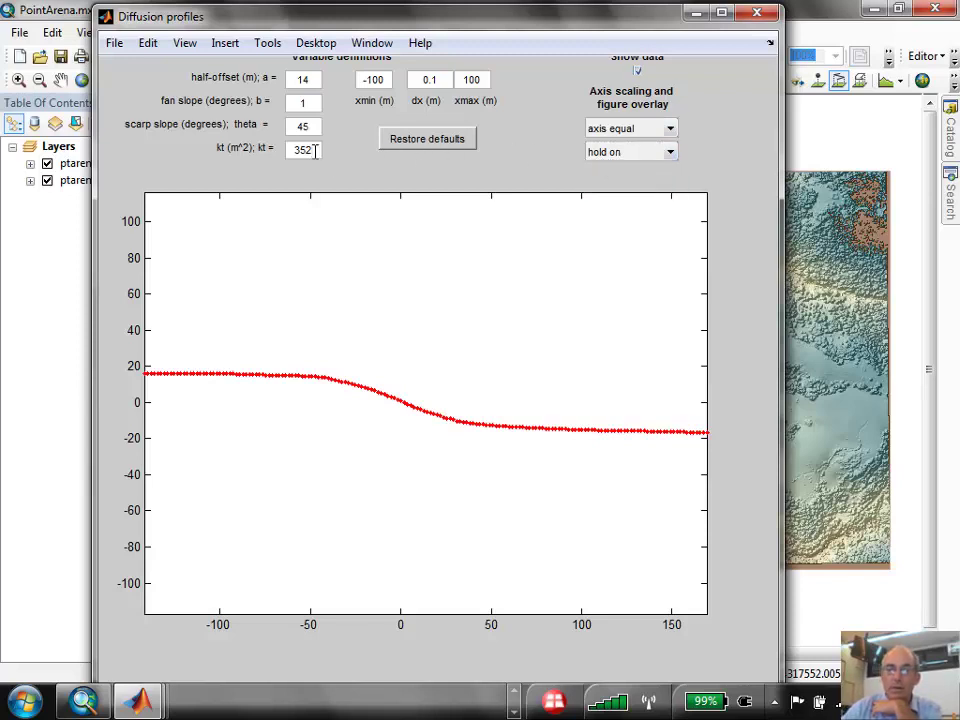
key("Return")
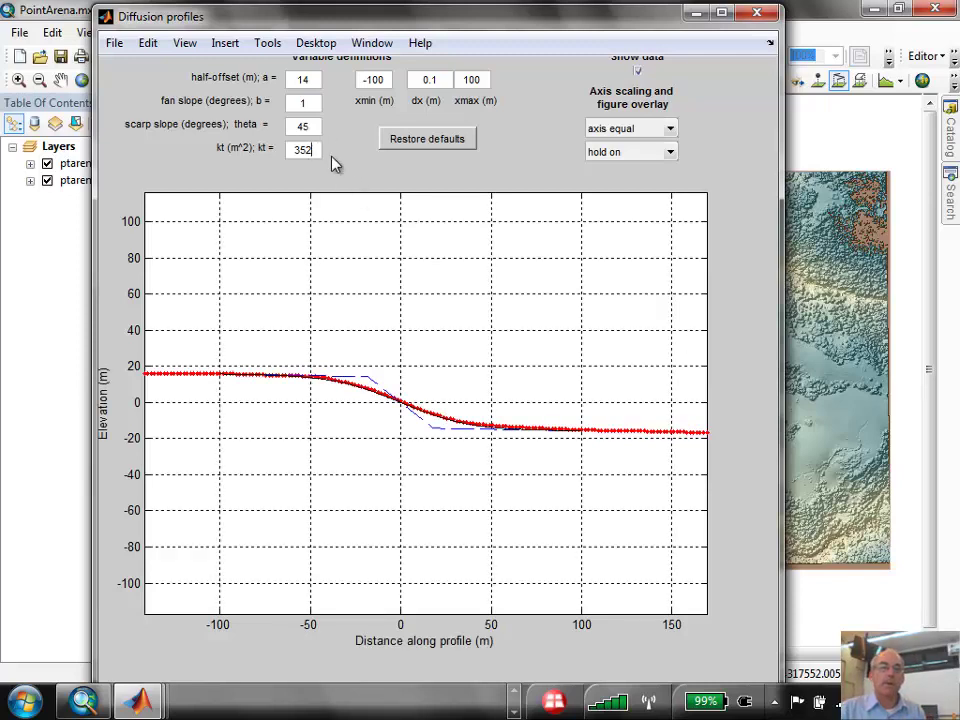
left_click(186, 44)
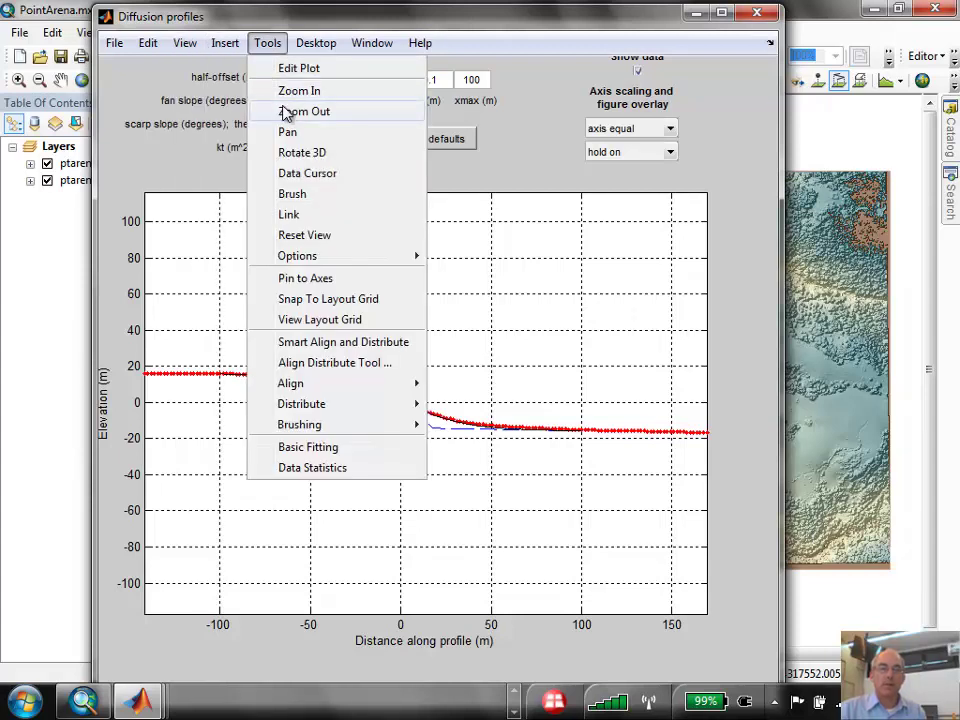
- Zoom In with a box around the scarp, spanning about -60 to 50 m
left_click(298, 90)
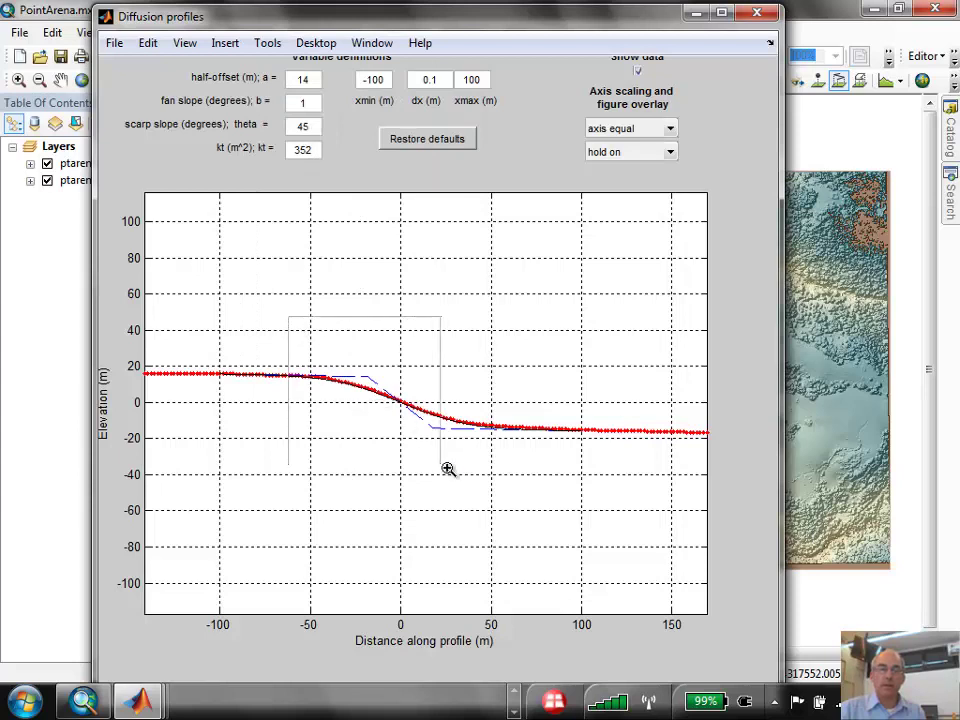
left_click_drag(289, 317, 495, 485)
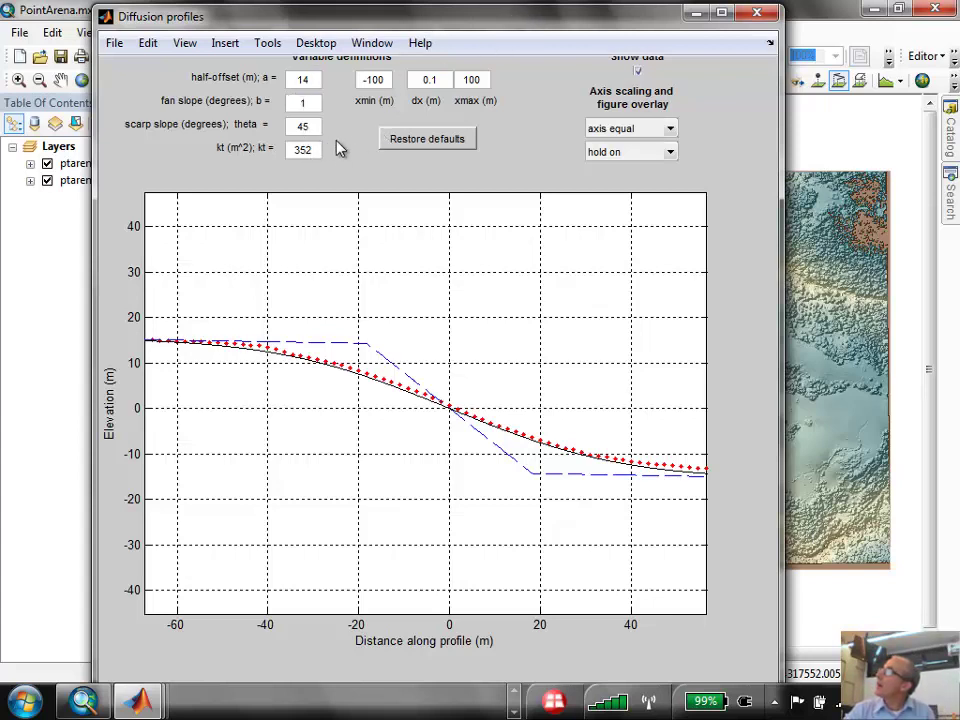
- Overlay forward models for kt 300 and kt 200 on the data
double_click(305, 150)
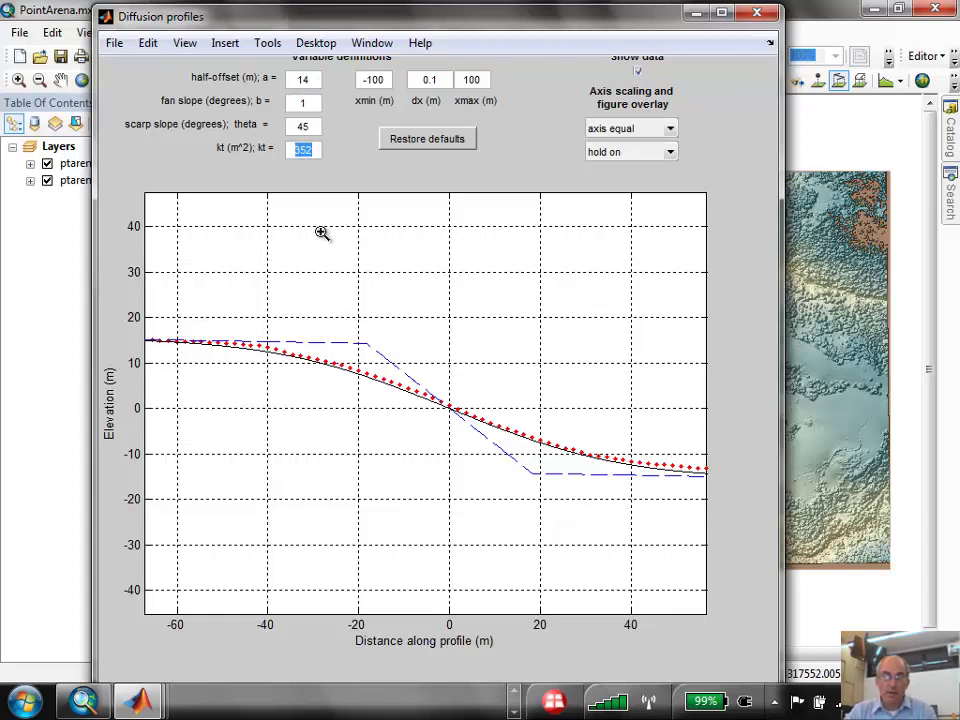
type("300")
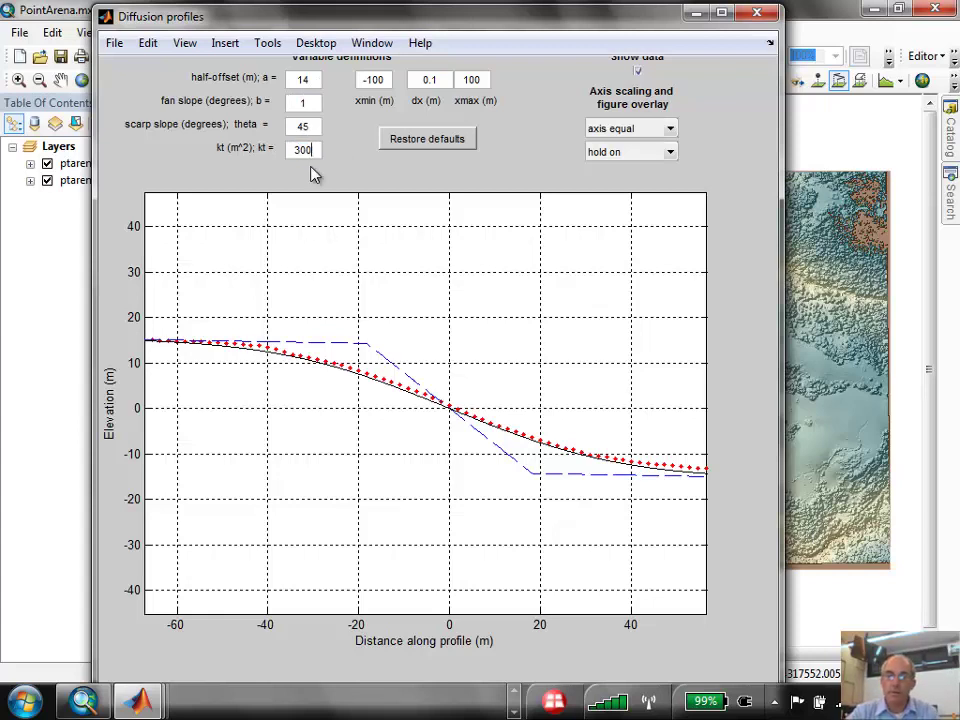
key("Return")
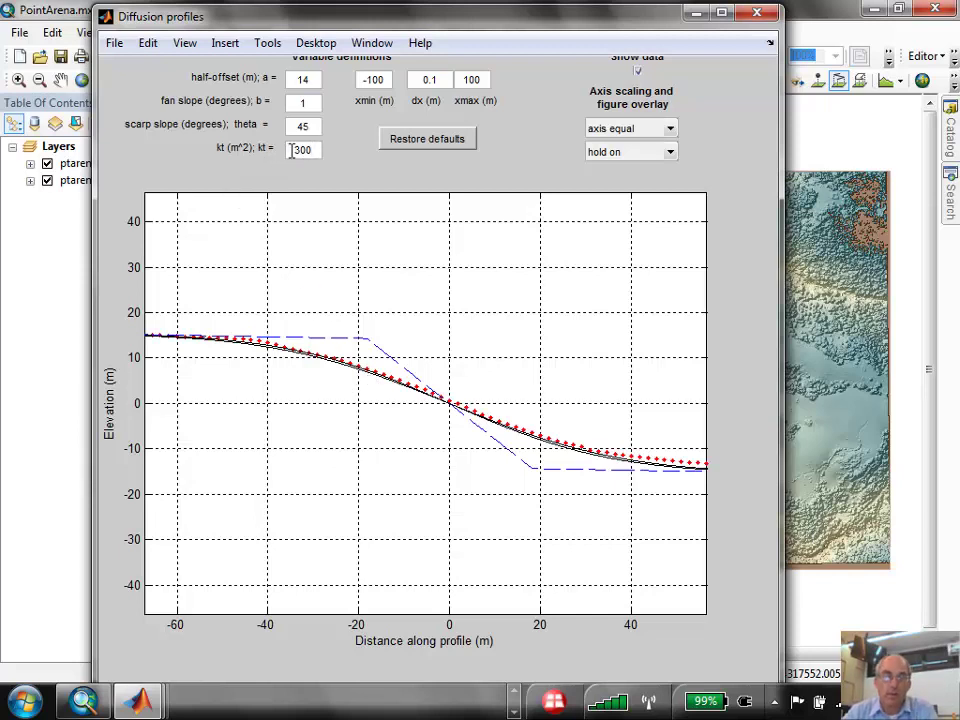
left_click_drag(301, 150, 294, 150)
type("2")
key("Return")
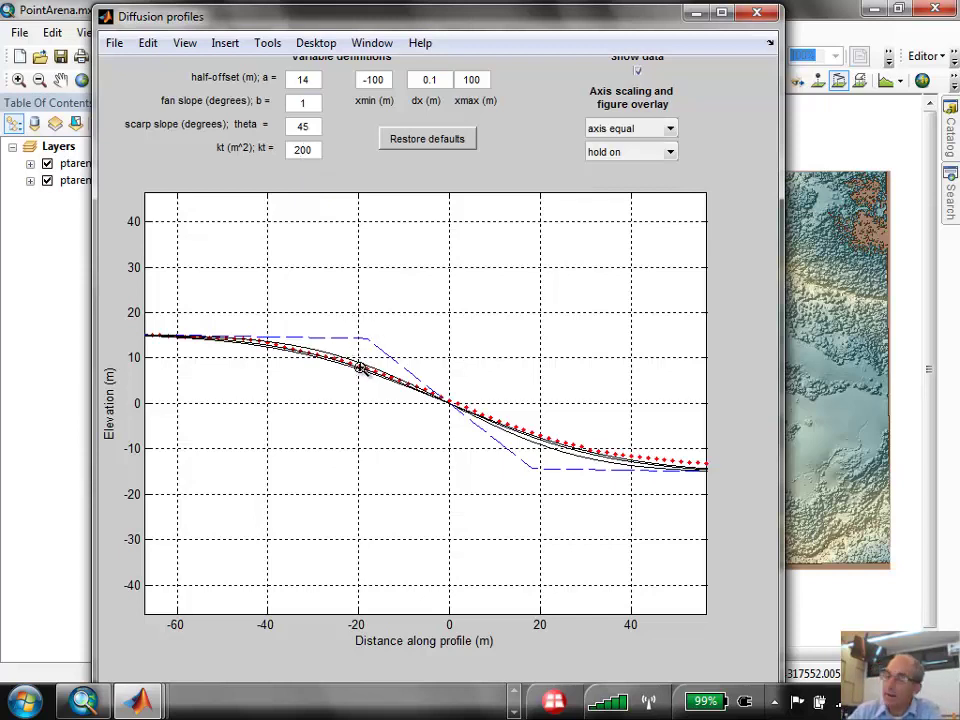
- Add kt 1000 and kt 100 models, then move the profiles window aside
double_click(303, 149)
type("1000")
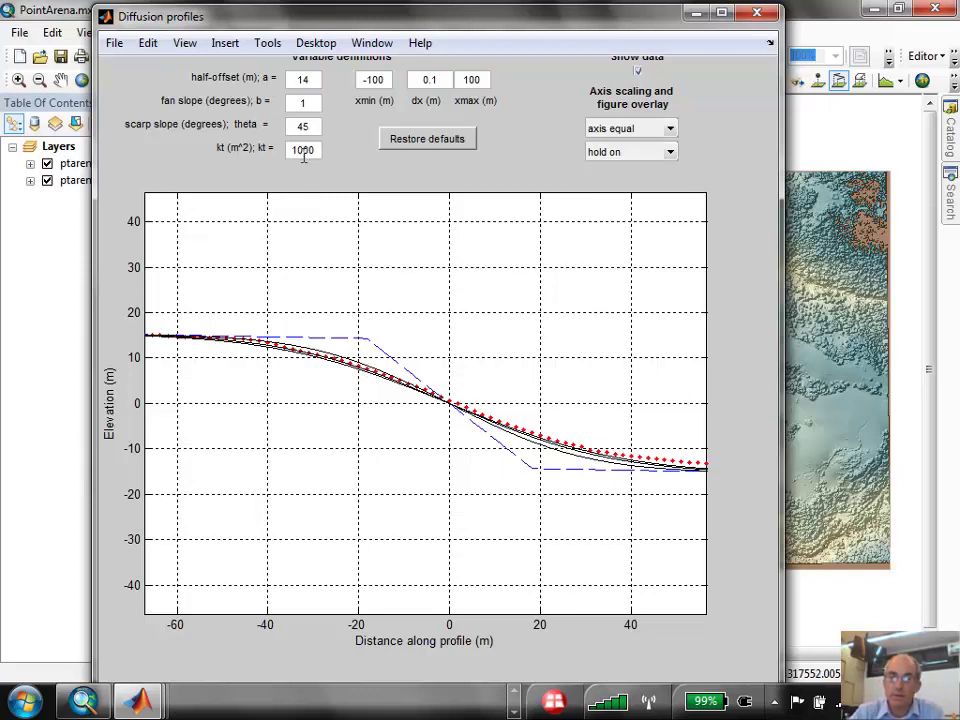
key("Return")
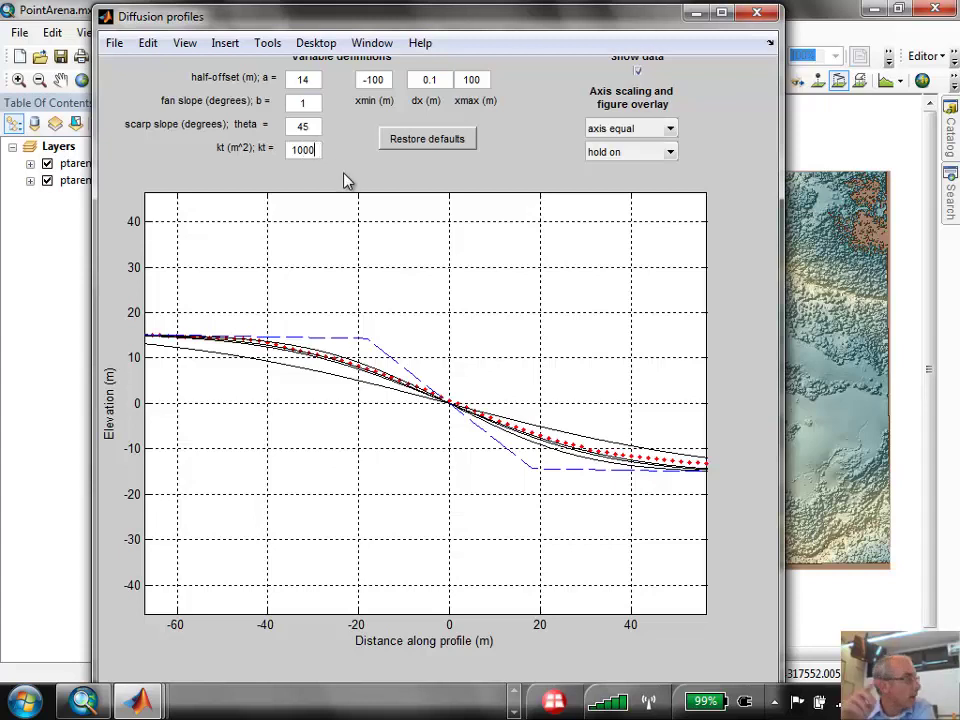
key("BackSpace")
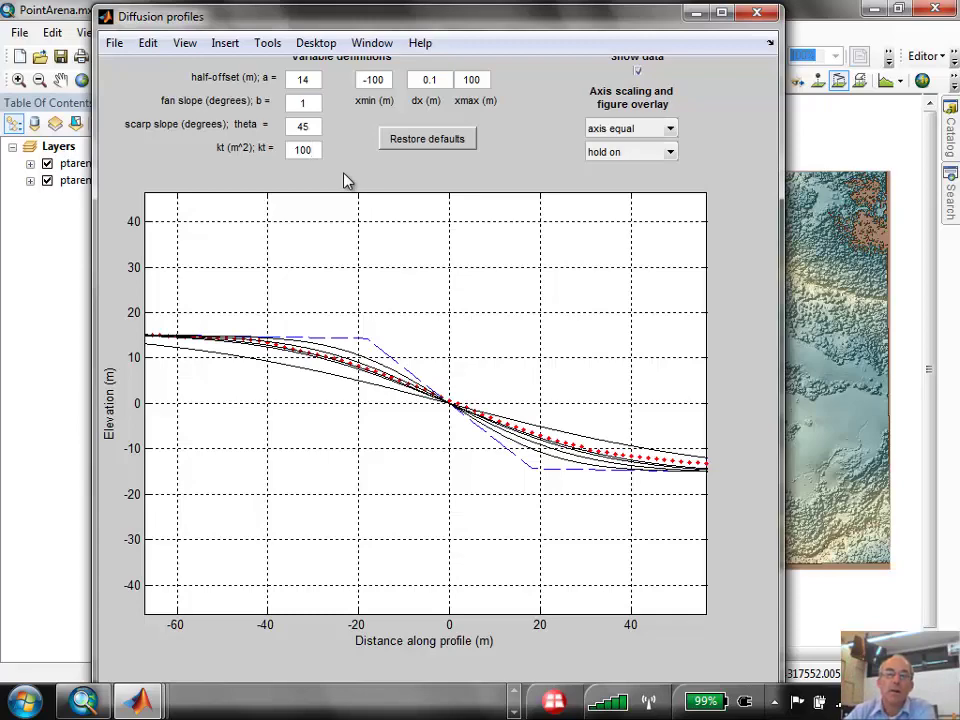
mouse_move(350, 17)
left_mouse_down()
mouse_move(523, 27)
mouse_move(508, 34)
left_mouse_up()
left_click(140, 703)
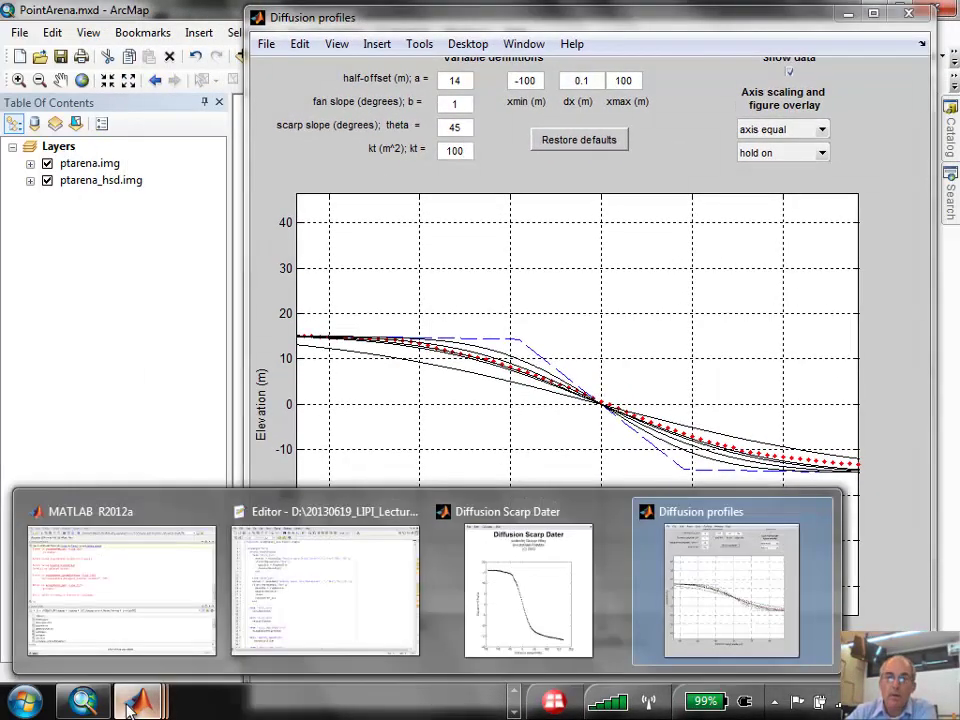
- Review the single-event sensitivity analysis plots for kt, b and offset, then close them
left_click(528, 590)
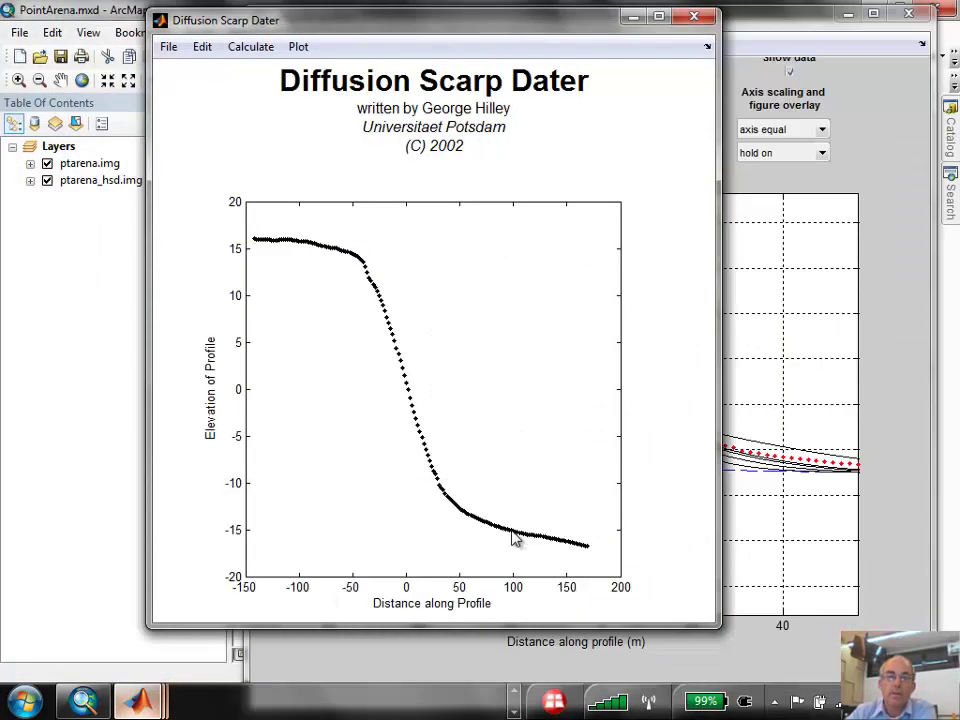
left_click(298, 46)
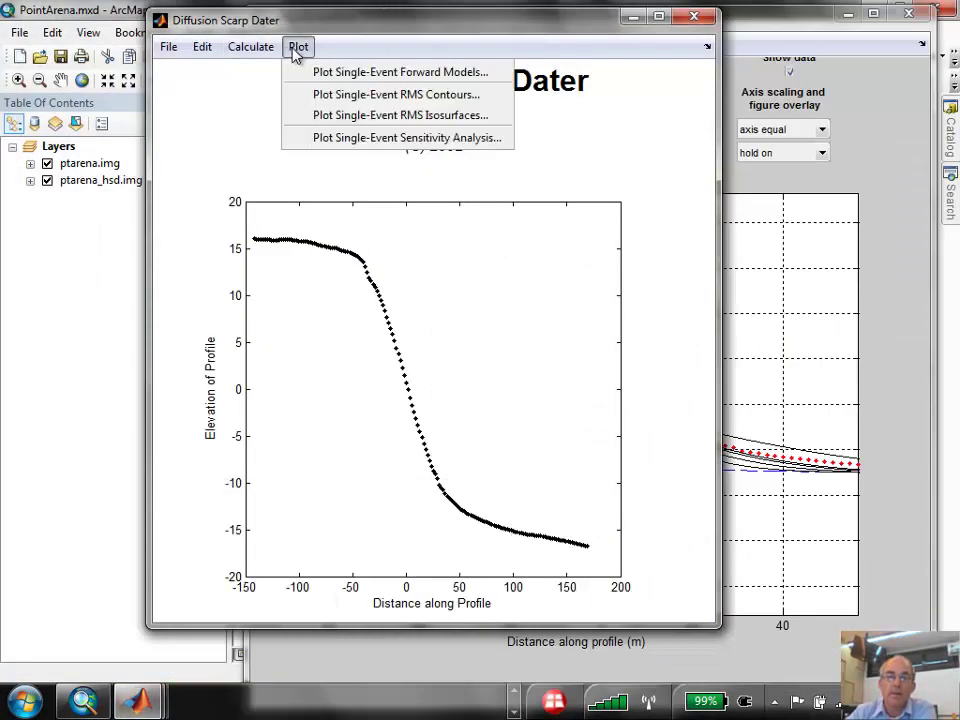
left_click(365, 146)
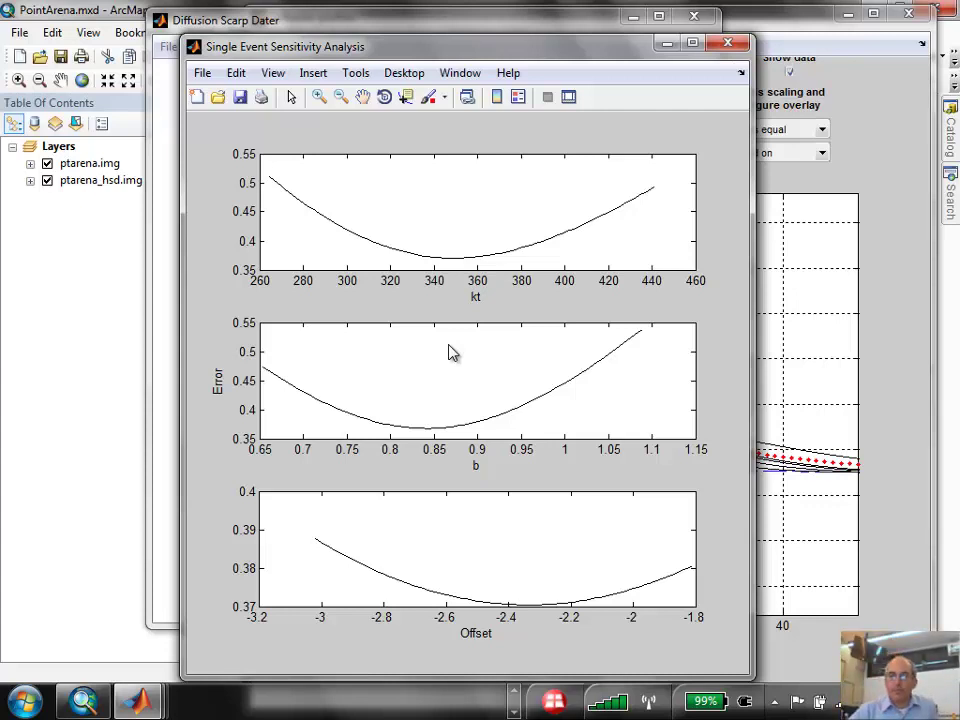
left_click(727, 43)
left_click(752, 24)
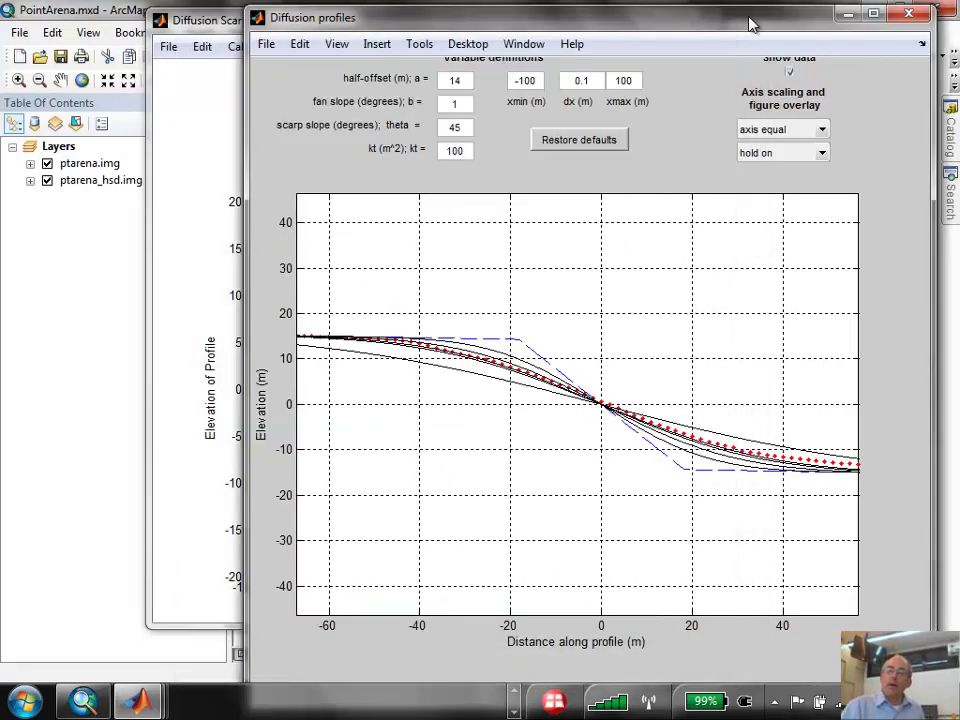
- Turn figure overlay off and replot only the red measured profile
left_click(822, 153)
left_click(760, 186)
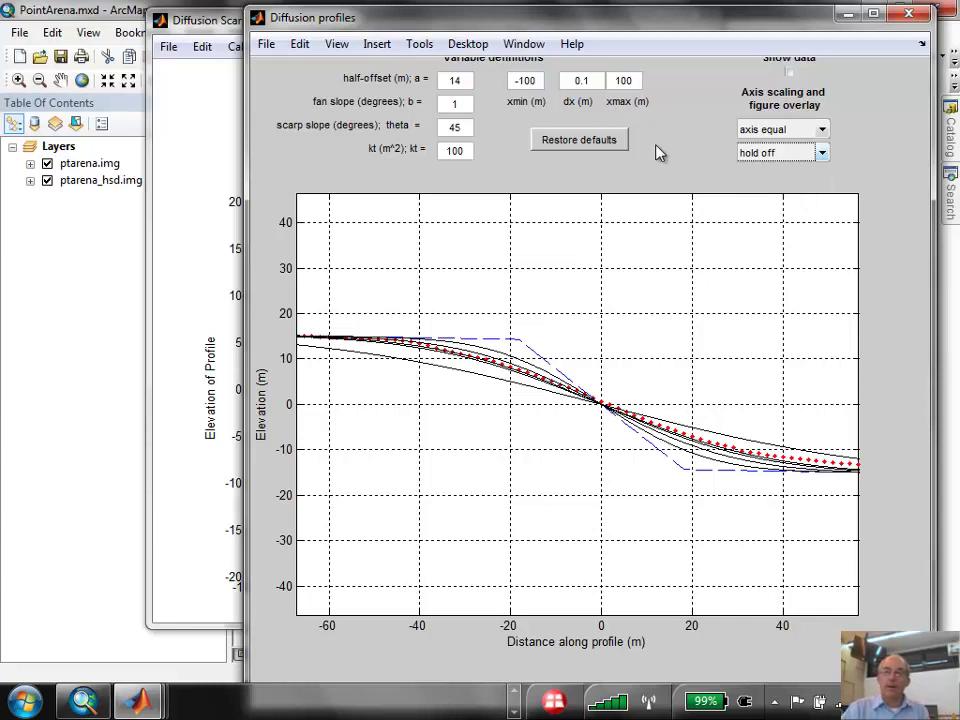
left_click(795, 60)
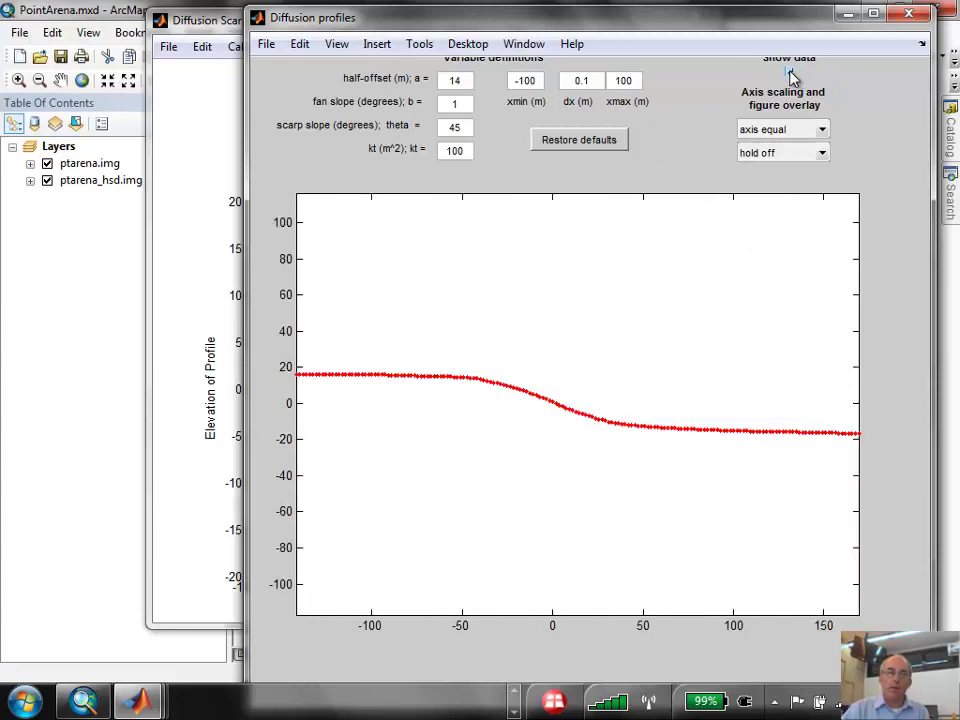
- Zoom onto the central part of the profile and set overlay back to hold on
left_click(419, 44)
key("Escape")
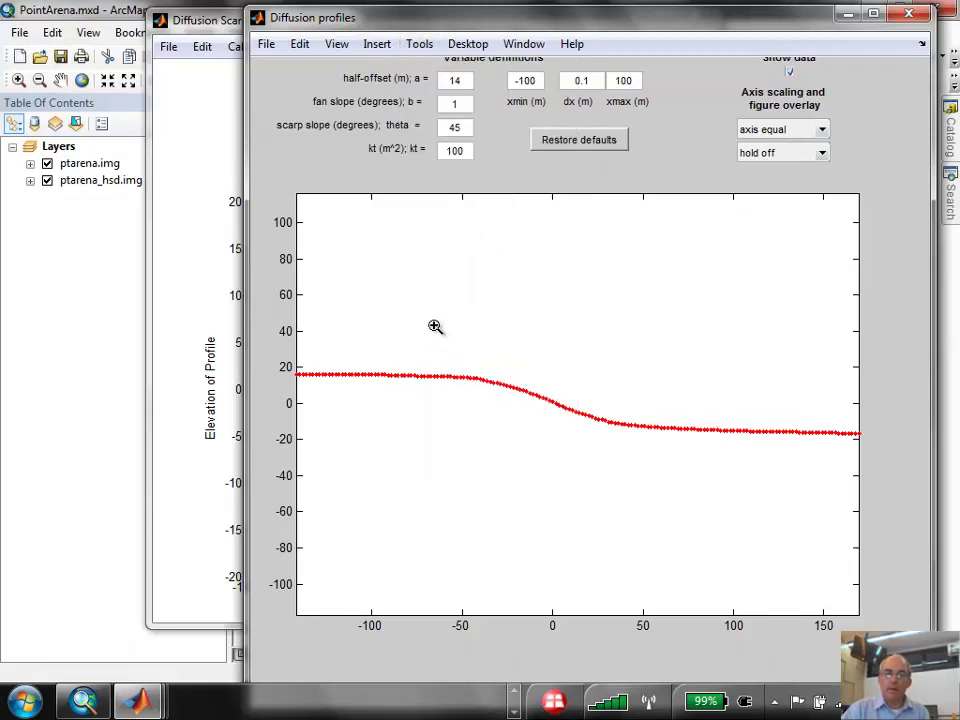
left_click_drag(433, 324, 650, 466)
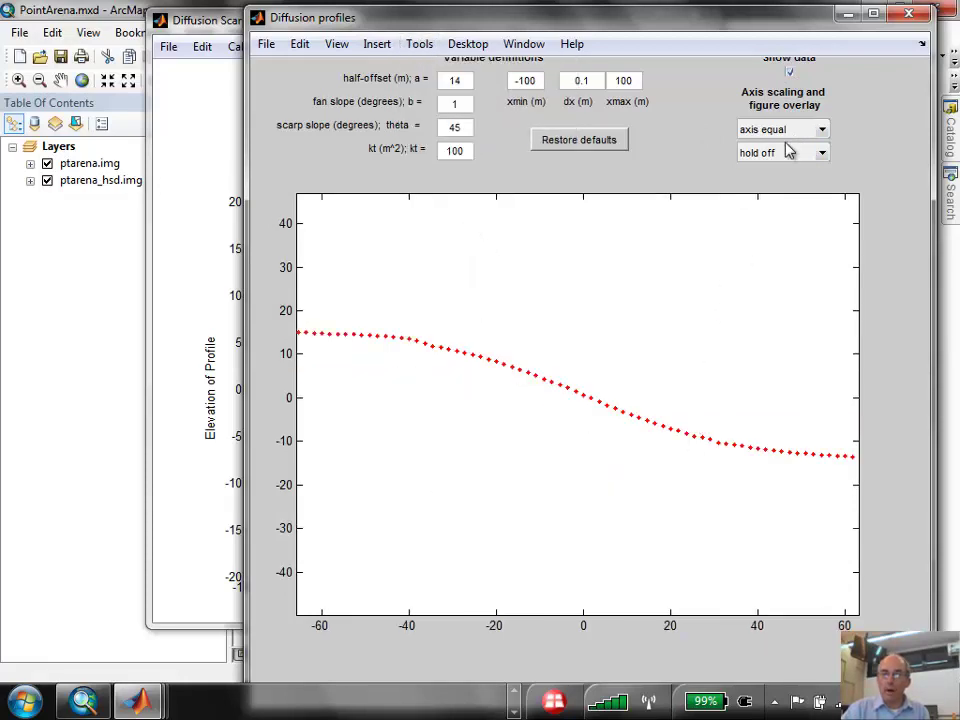
left_click(822, 153)
left_click(770, 173)
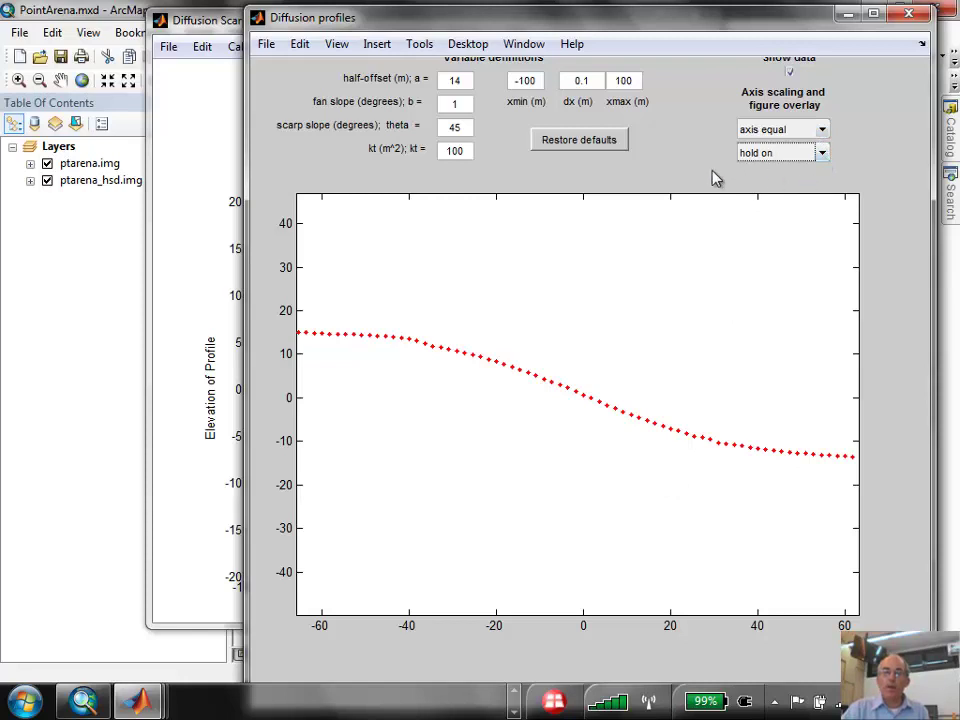
- Draw forward models for kt 352 and kt 200, then zoom onto the scarp
double_click(456, 150)
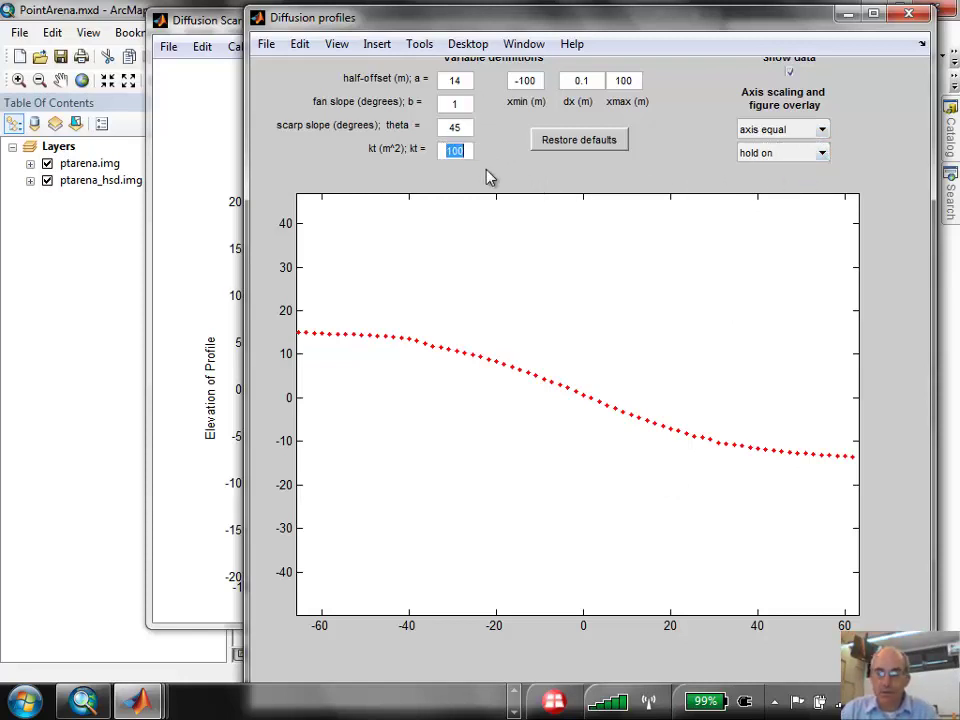
type("352")
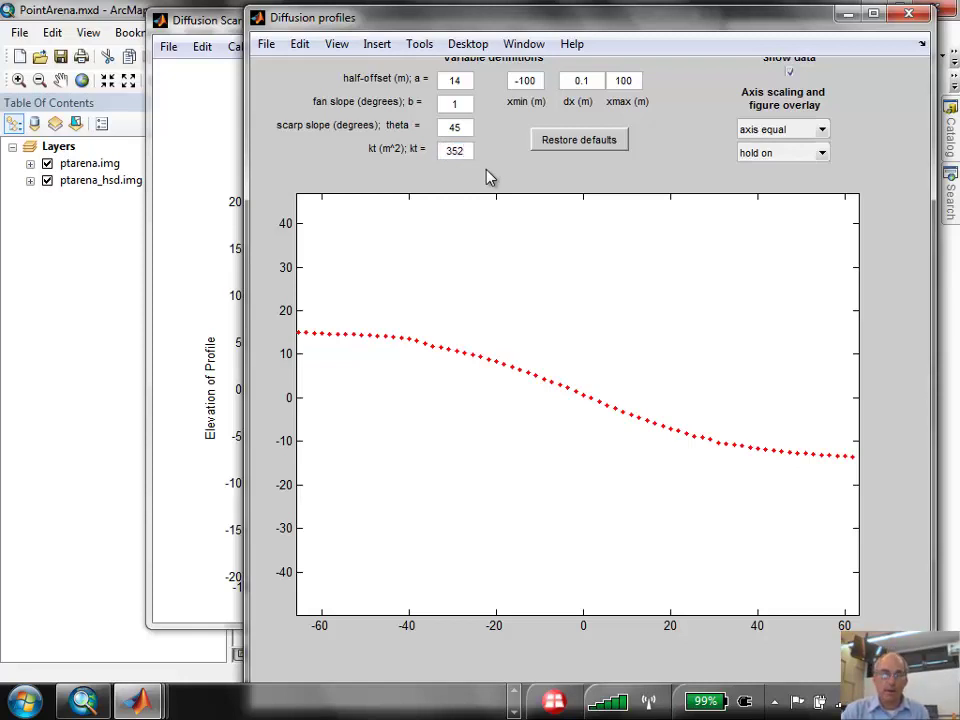
key("Return")
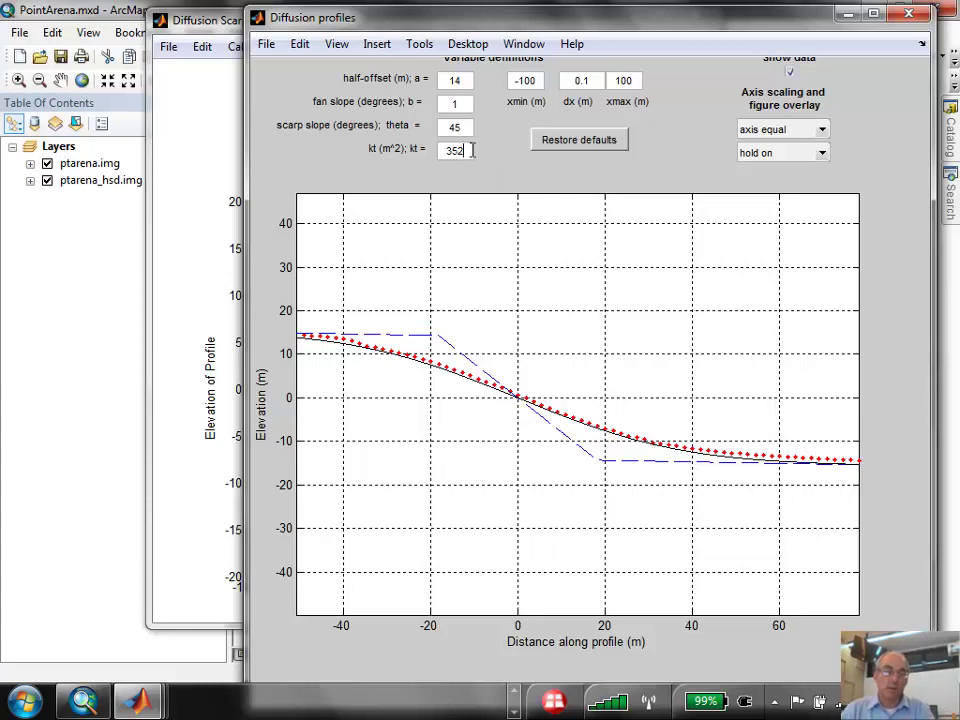
double_click(454, 150)
type("200")
key("Return")
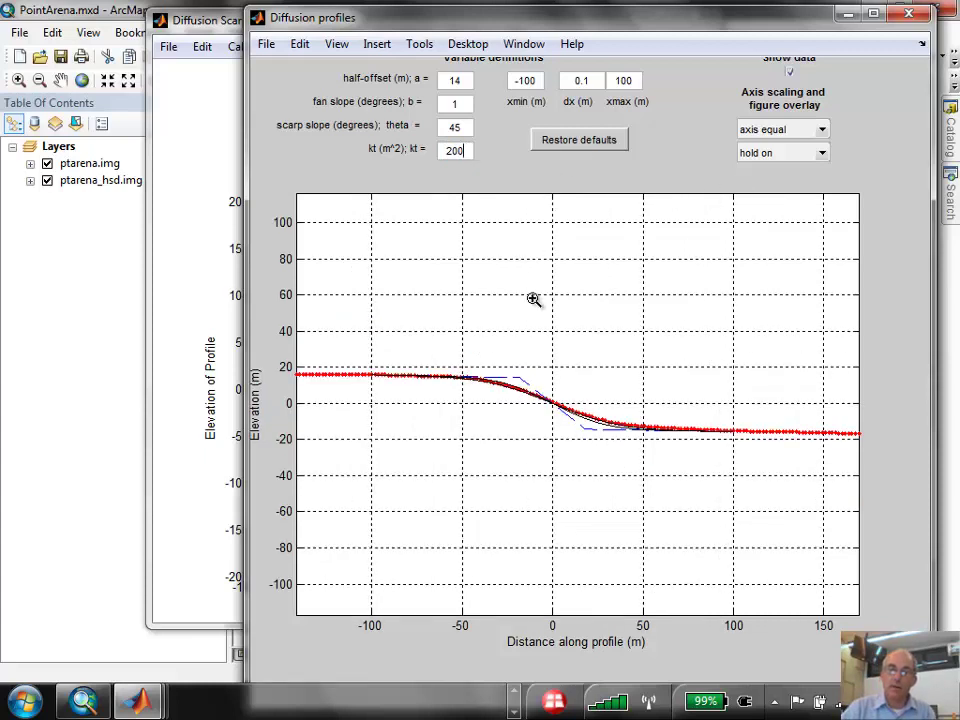
left_click_drag(438, 356, 665, 440)
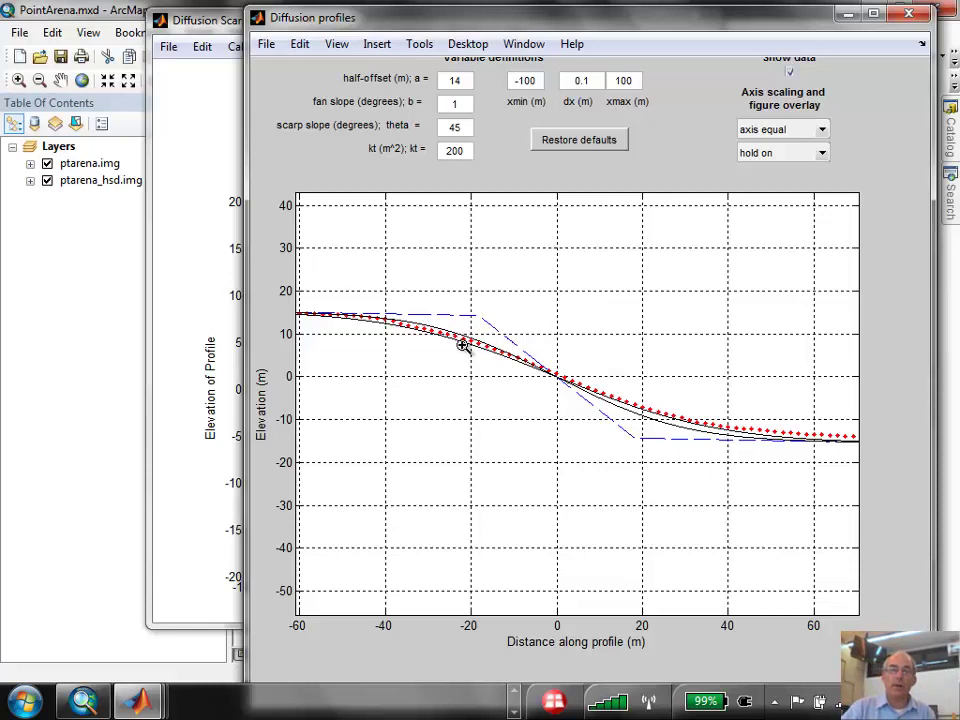
- Add kt 400 and kt 500 curves, then select the kt value for replacement
left_click(452, 150)
left_click_drag(452, 150, 445, 150)
type("4")
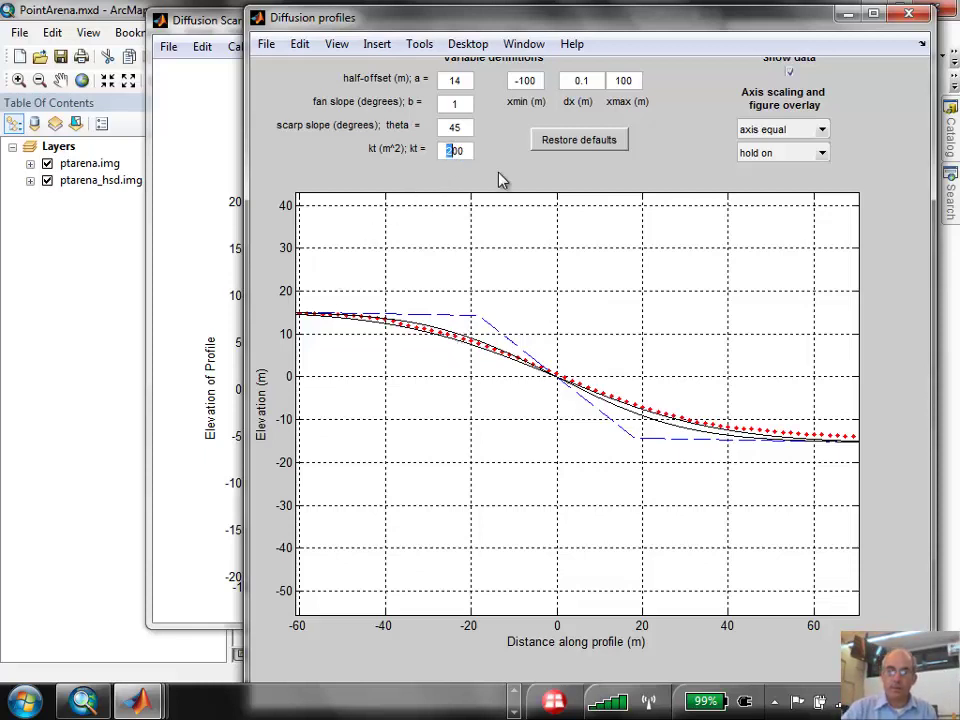
key("Return")
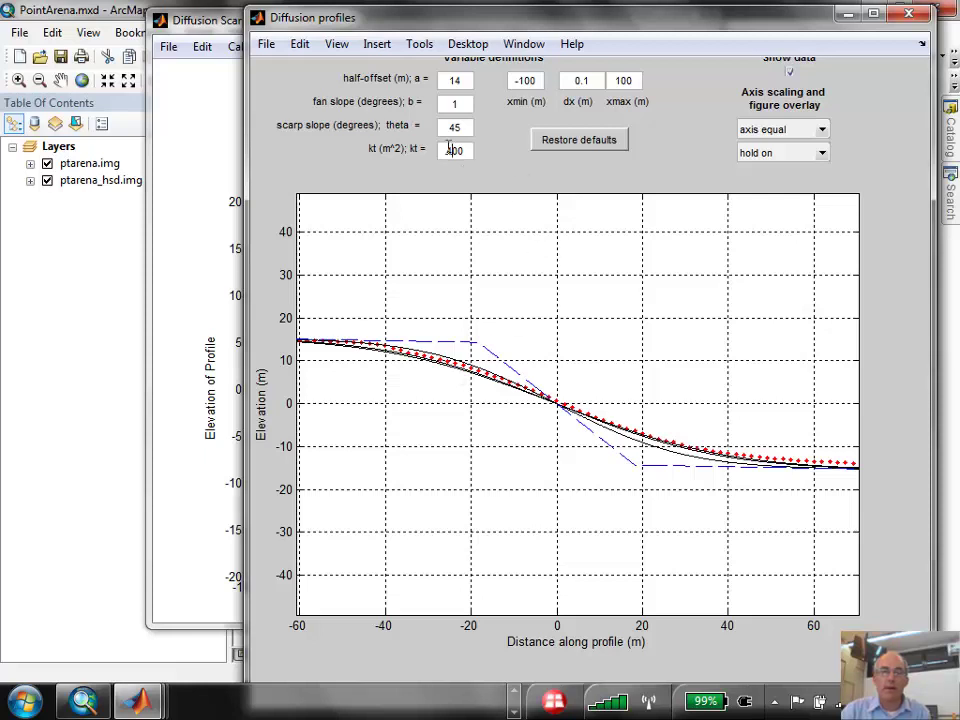
left_click_drag(458, 150, 450, 150)
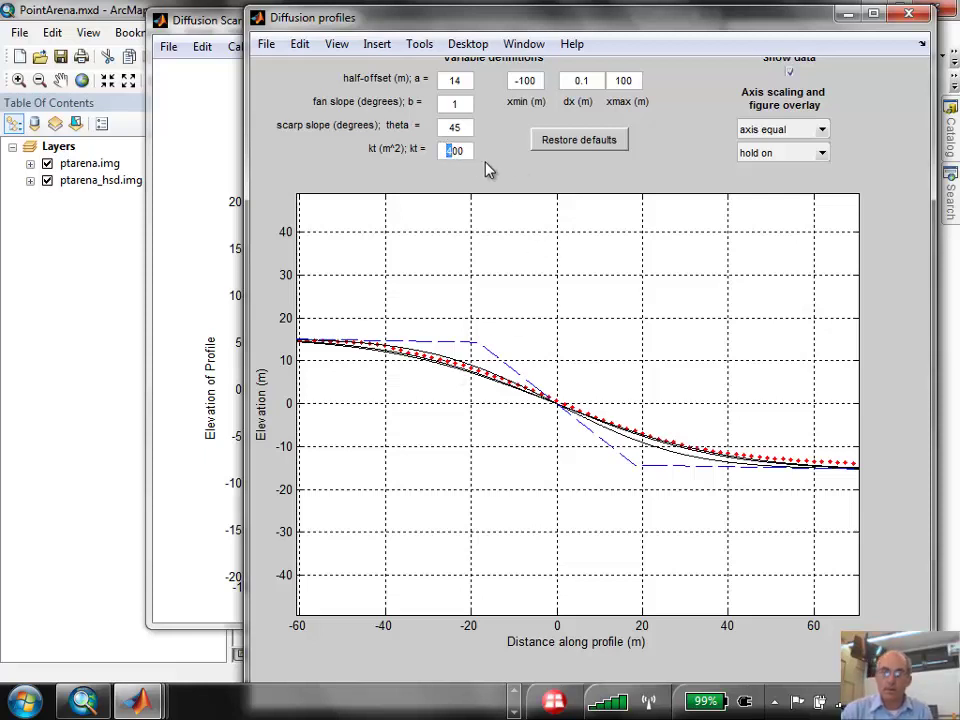
type("5")
key("Return")
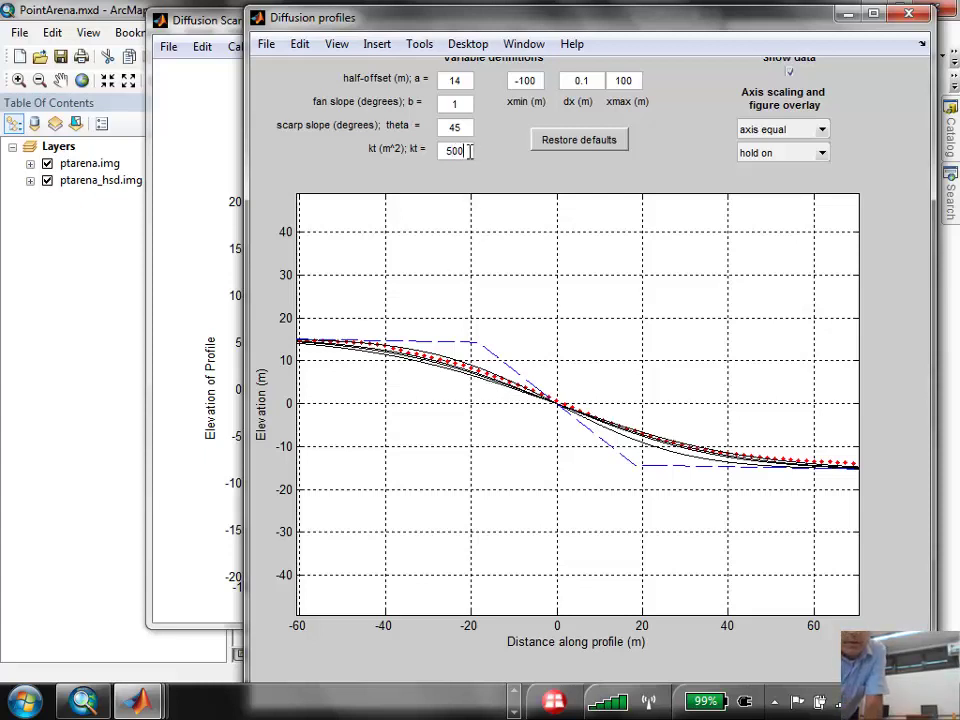
double_click(455, 151)
type("250")
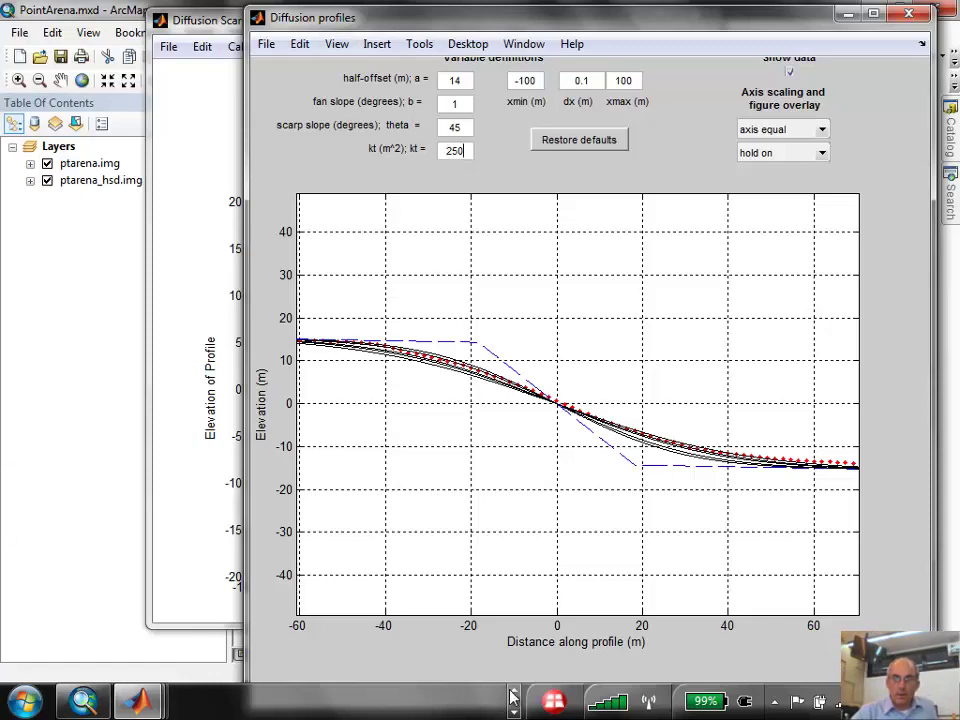
- Switch to Google Earth and pan along the coast to the ptarena overlay near Manchester
left_click(428, 700)
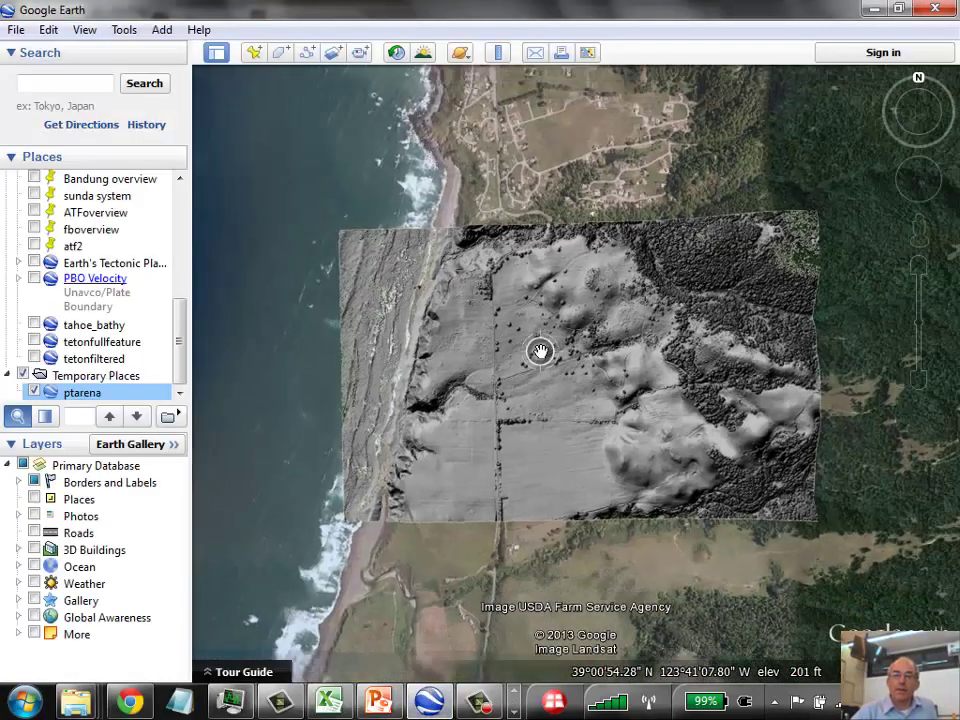
scroll(541, 350, "down", 5)
scroll(551, 420, "down", 5)
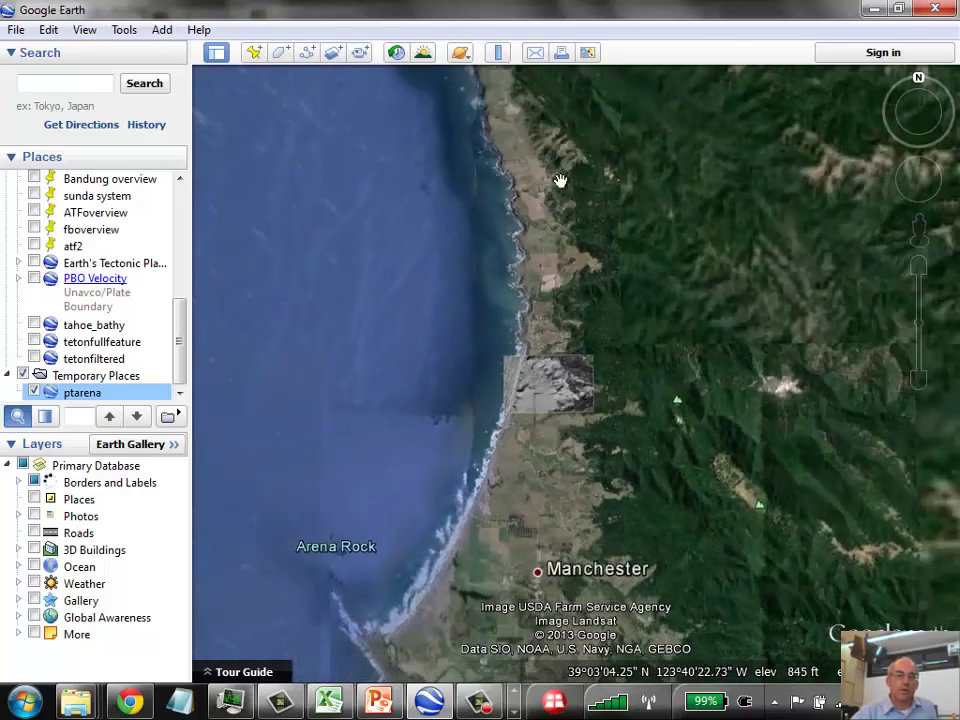
left_click_drag(560, 180, 548, 420)
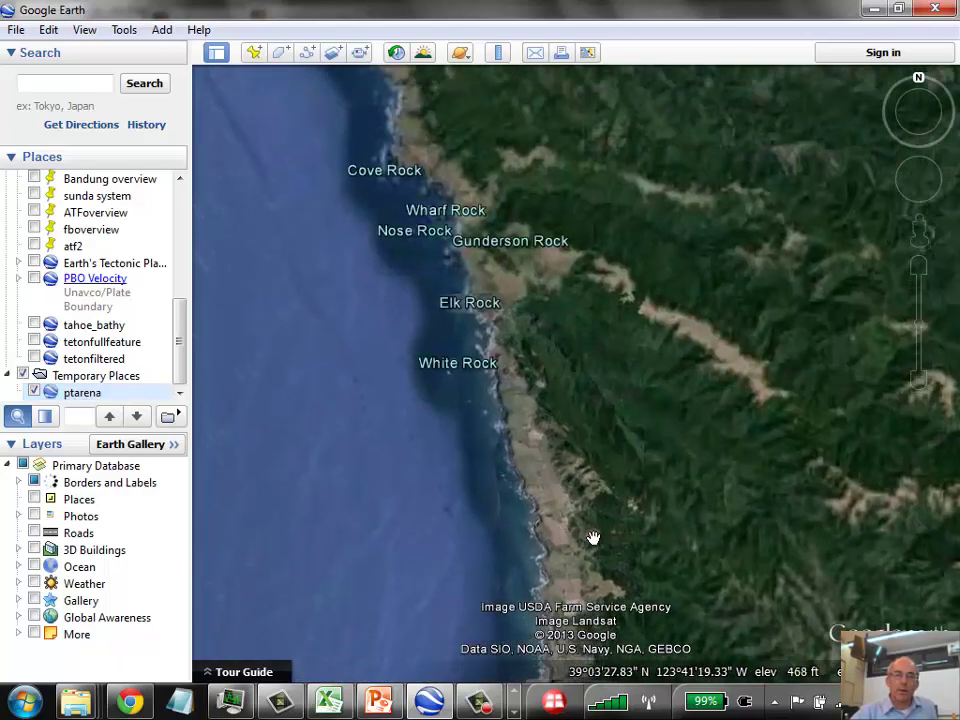
left_click_drag(592, 535, 540, 270)
left_click_drag(650, 374, 607, 549)
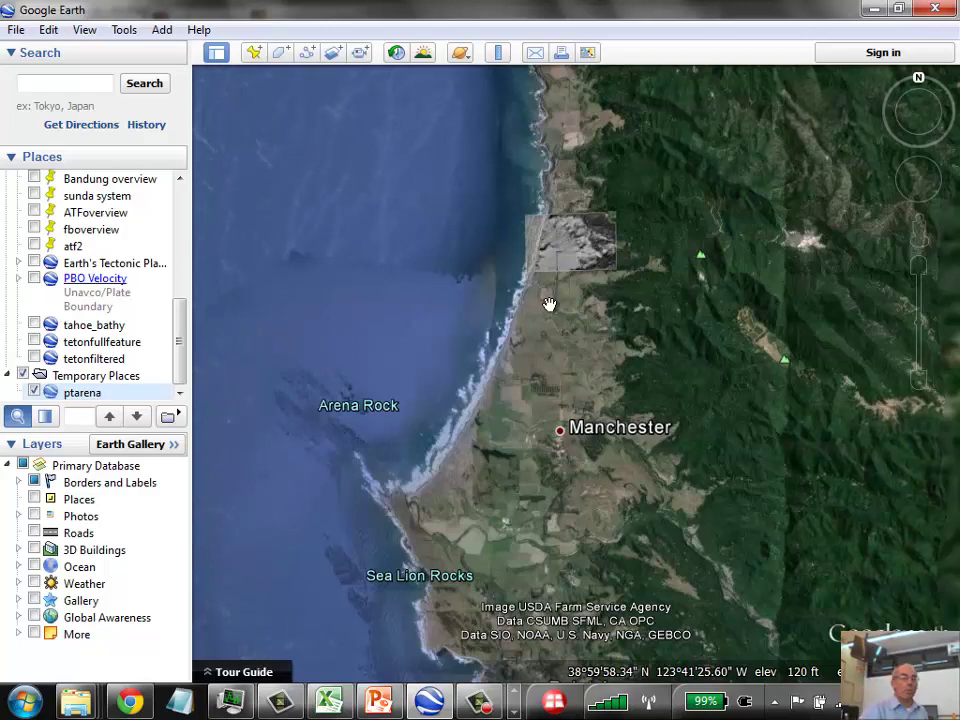
scroll(548, 304, "down", 3)
left_click_drag(548, 304, 560, 400)
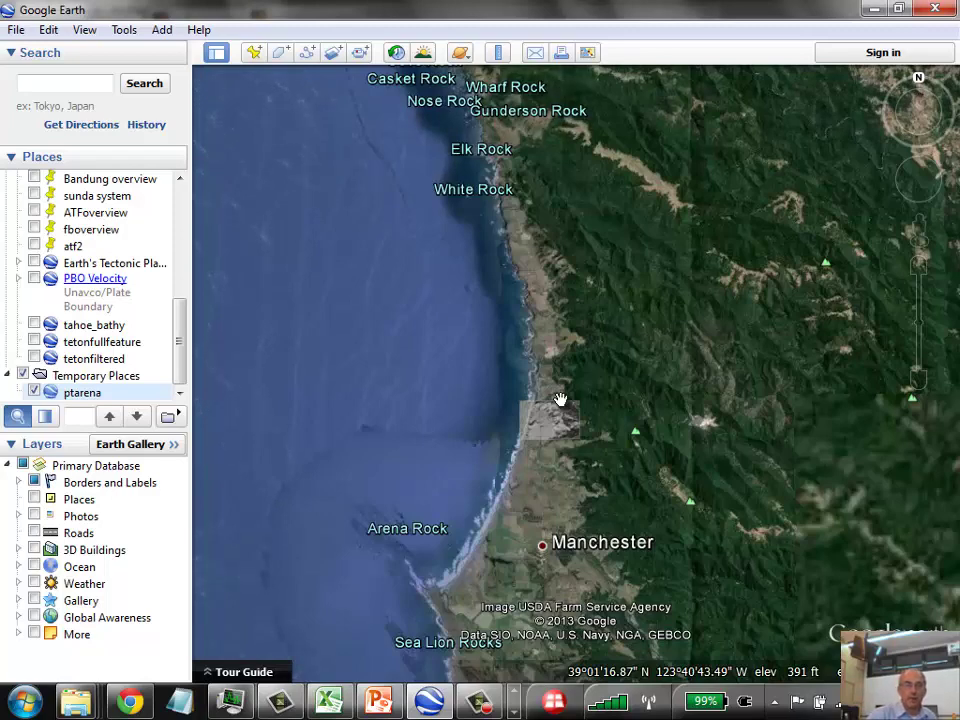
- After glancing at the lecture slides, center on the overlay and pan along the terrace riser
key("alt+Tab")
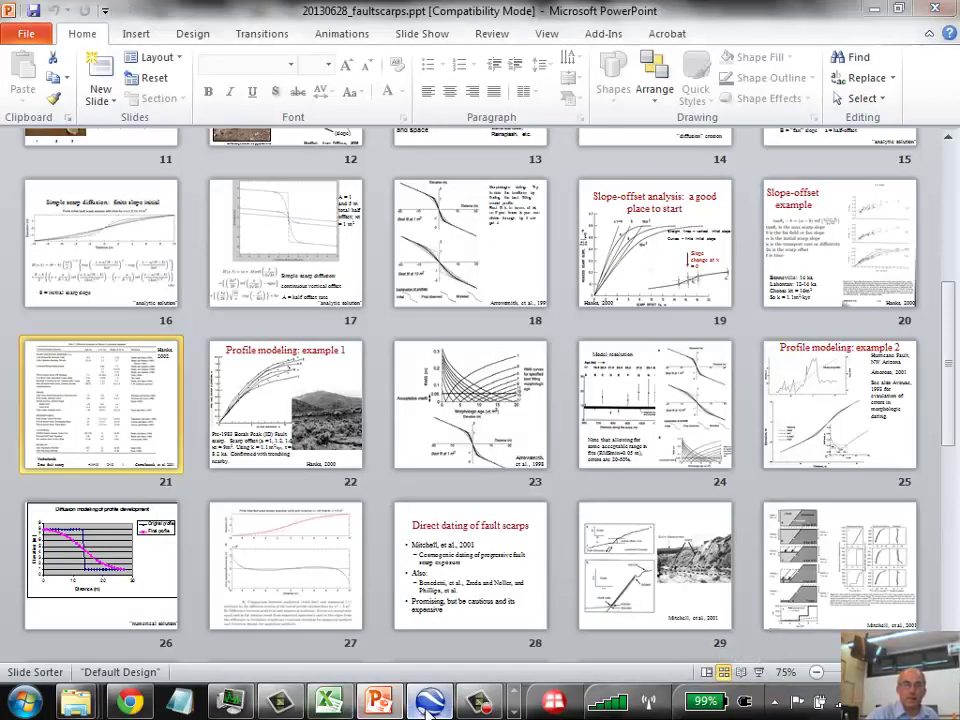
left_click(428, 700)
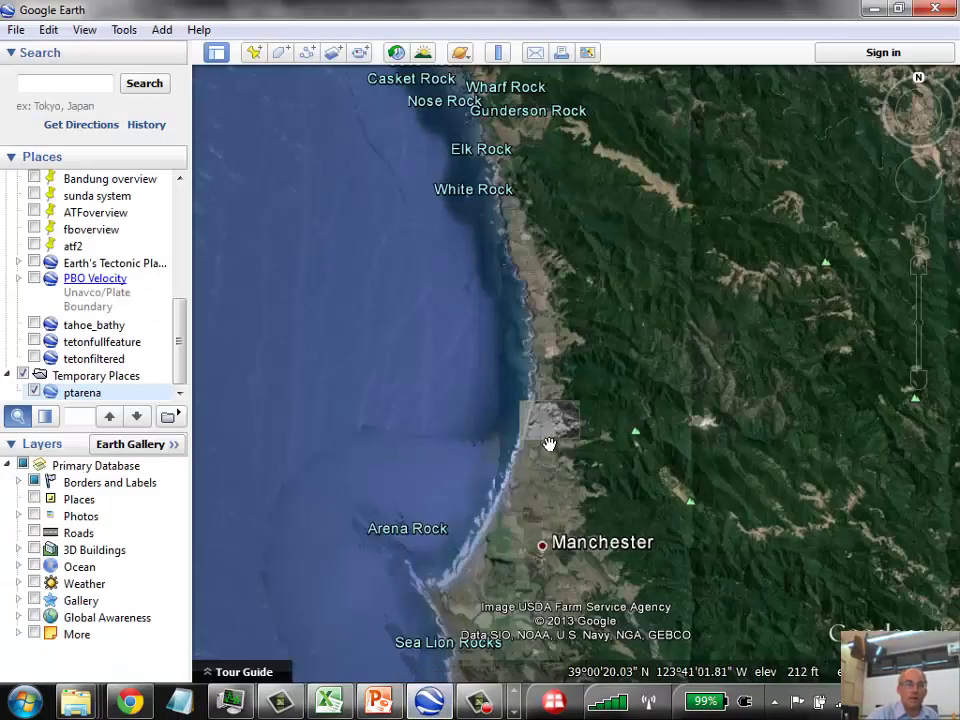
left_click_drag(562, 432, 540, 456)
scroll(540, 456, "up", 5)
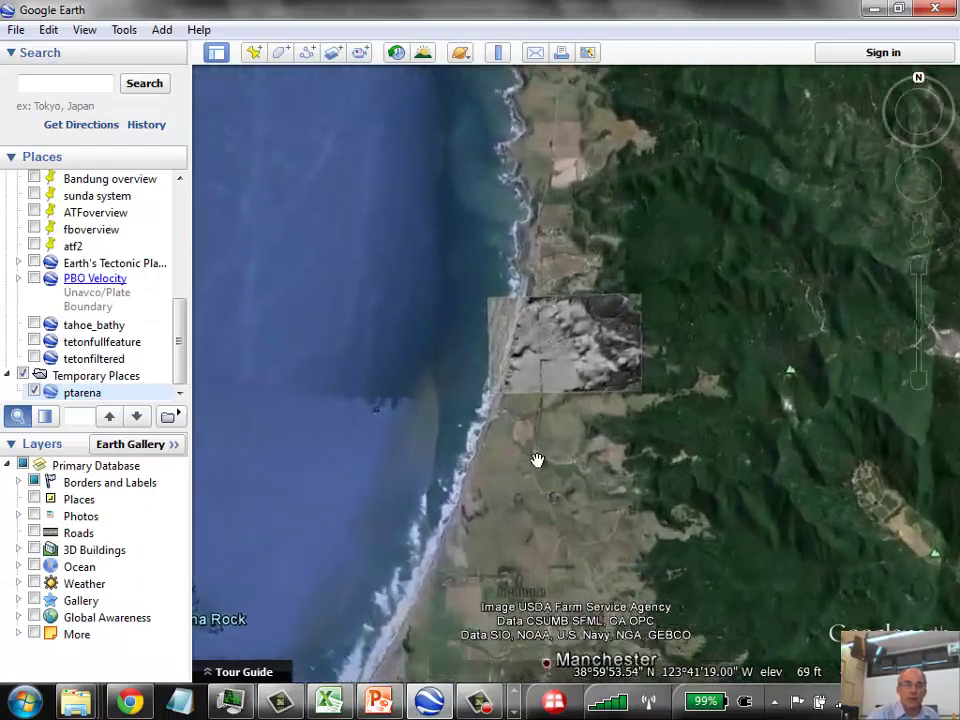
scroll(536, 400, "up", 5)
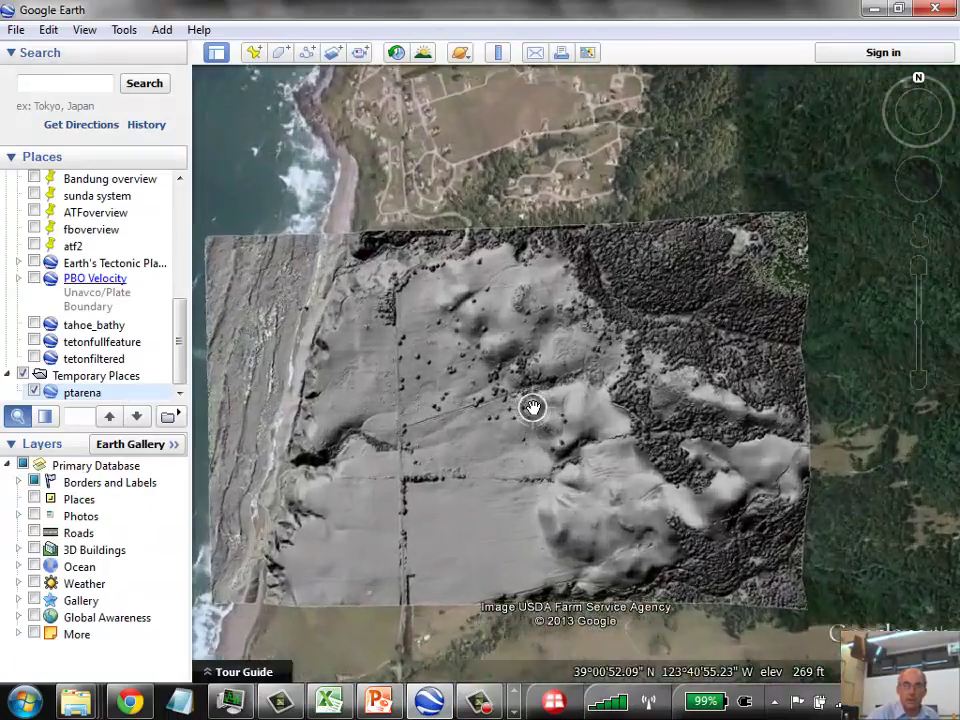
scroll(500, 410, "up", 5)
scroll(474, 428, "up", 5)
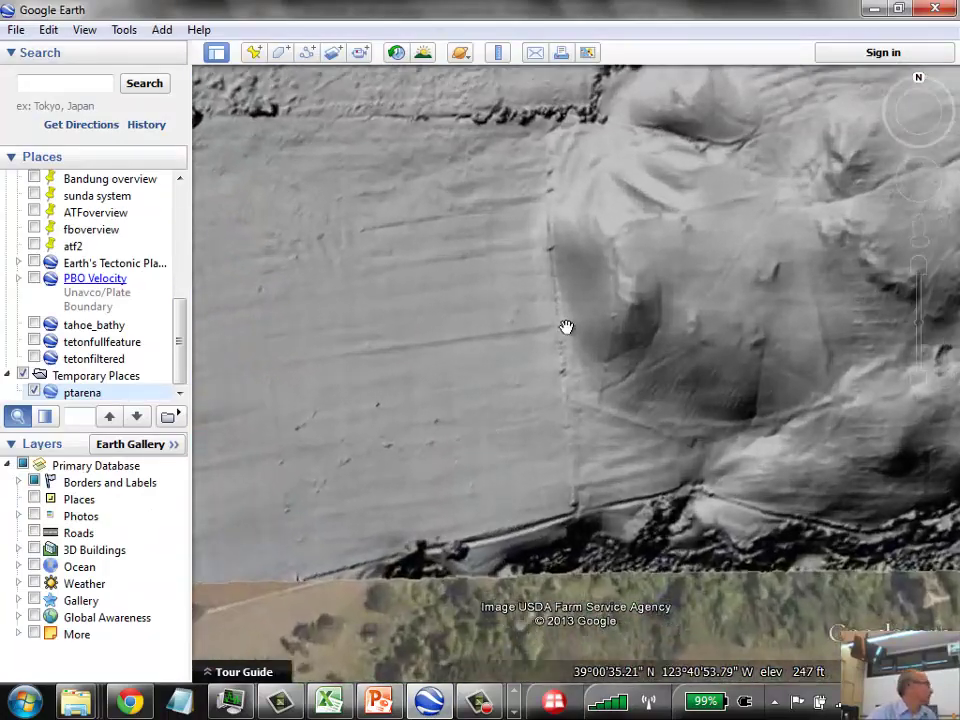
scroll(561, 326, "up", 5)
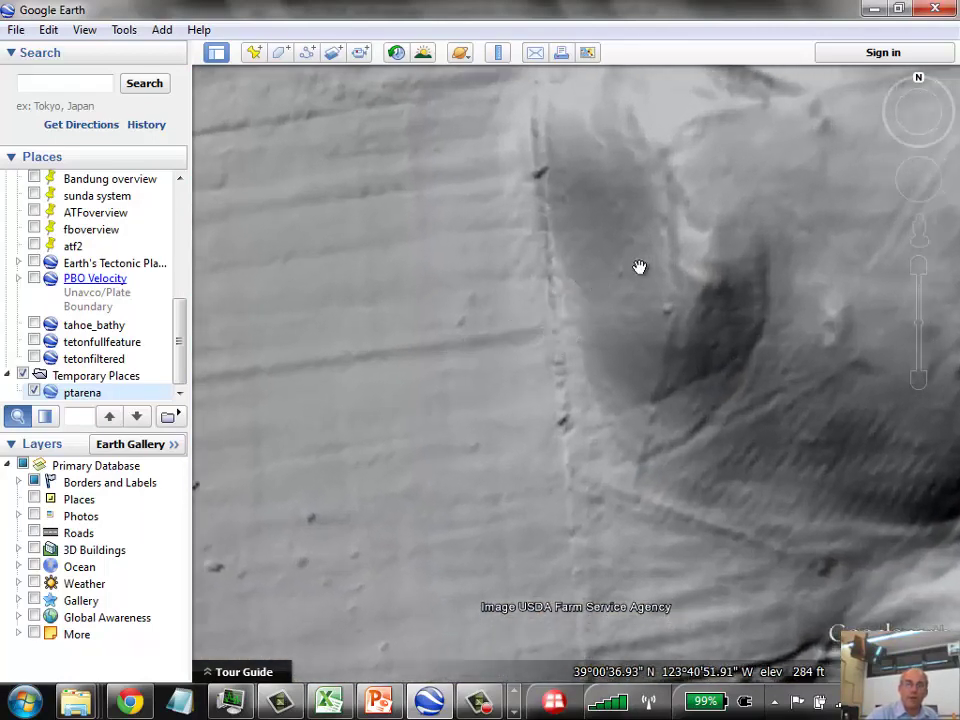
left_click_drag(552, 300, 613, 288)
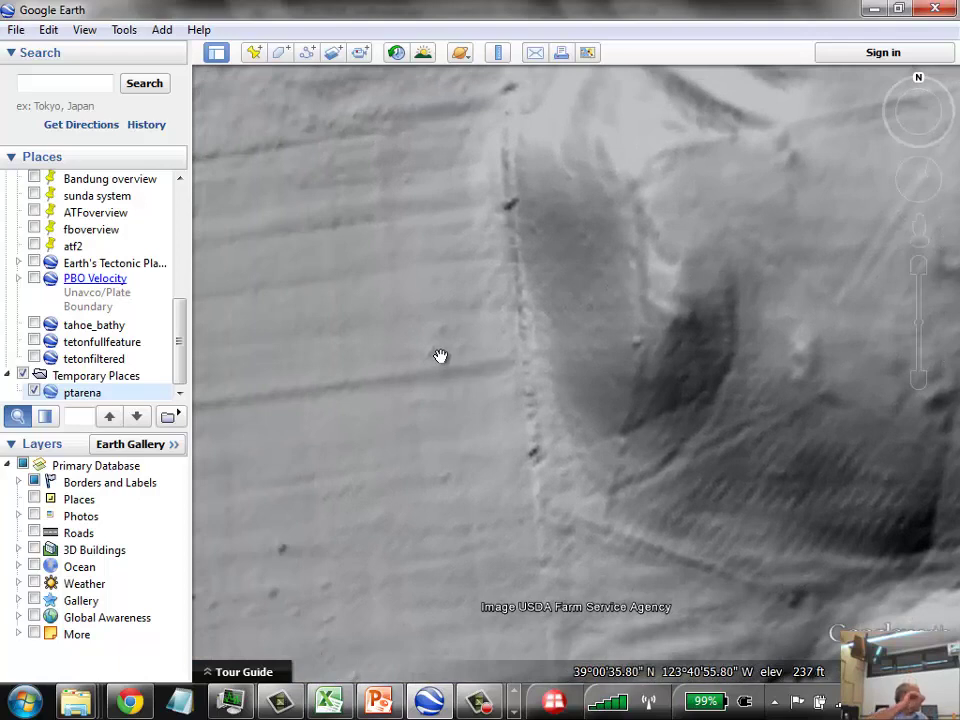